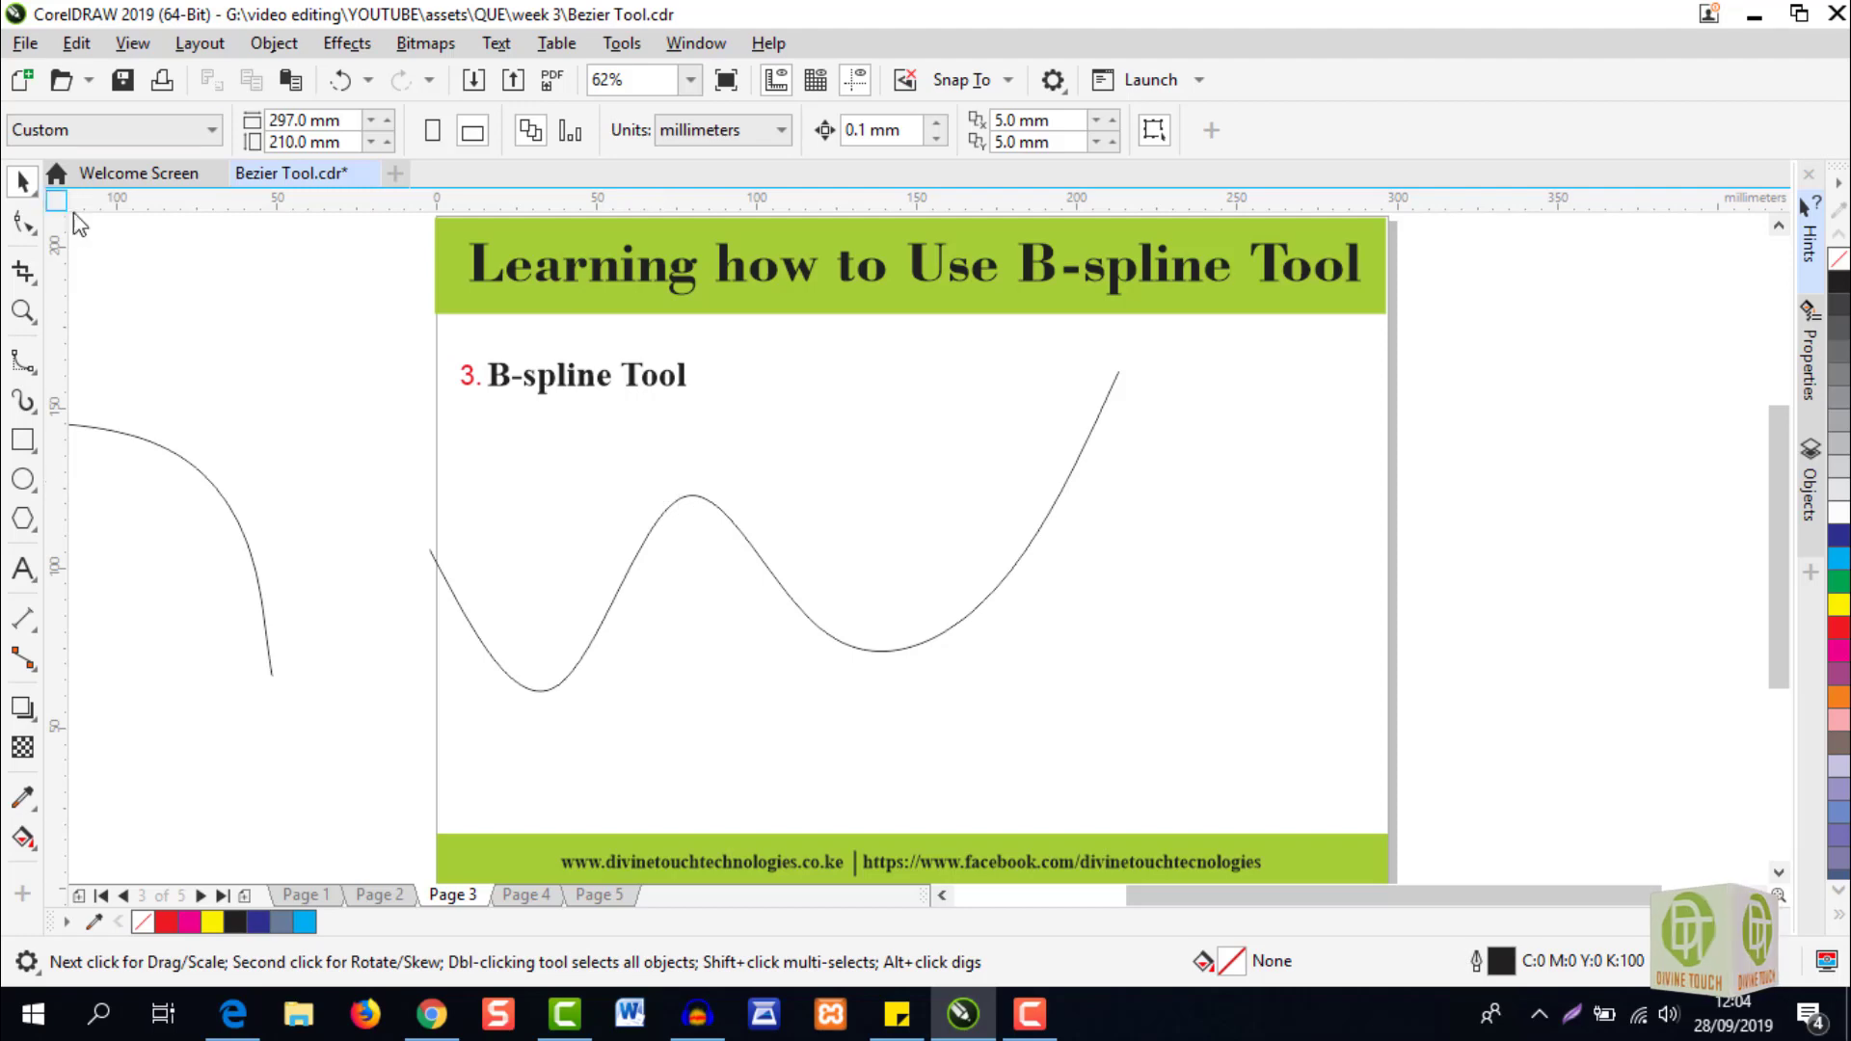
# Select the B-spline curve on page 3 for node editing and its control points, and undo the last control-point change.
pyautogui.click(23, 221)
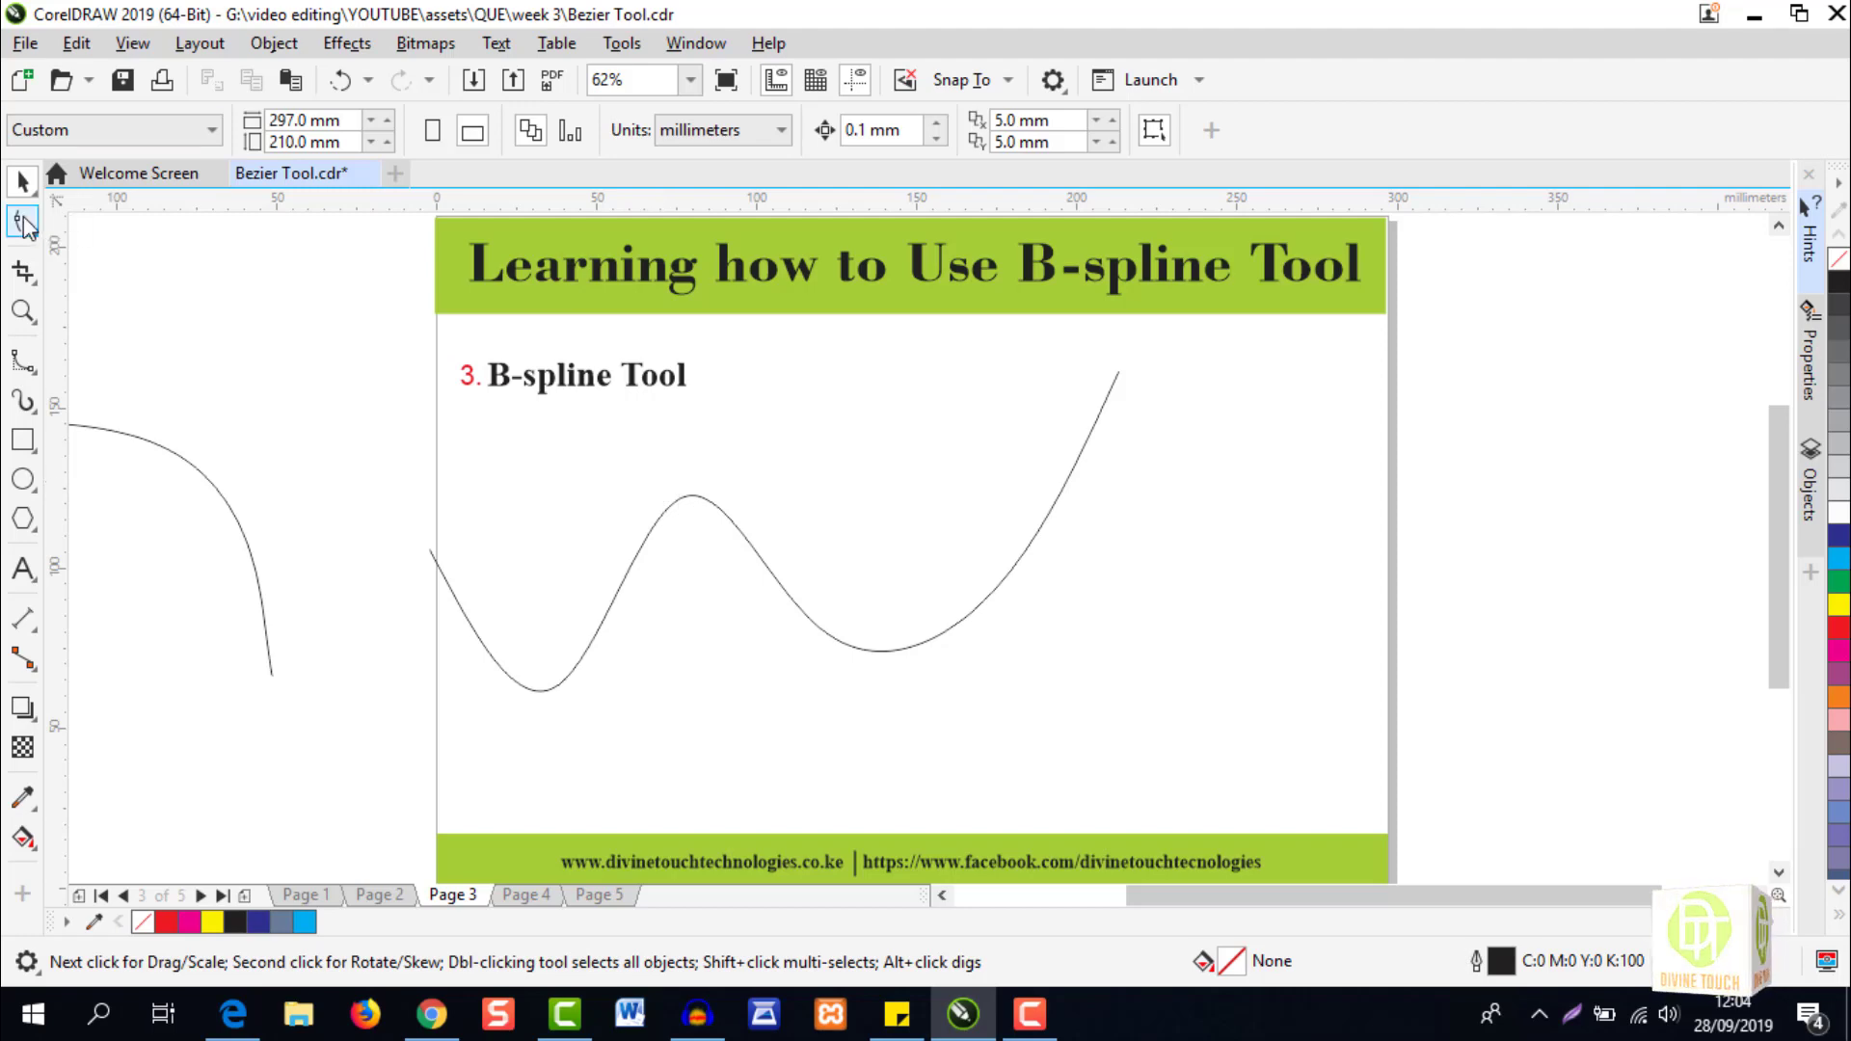
pyautogui.click(723, 509)
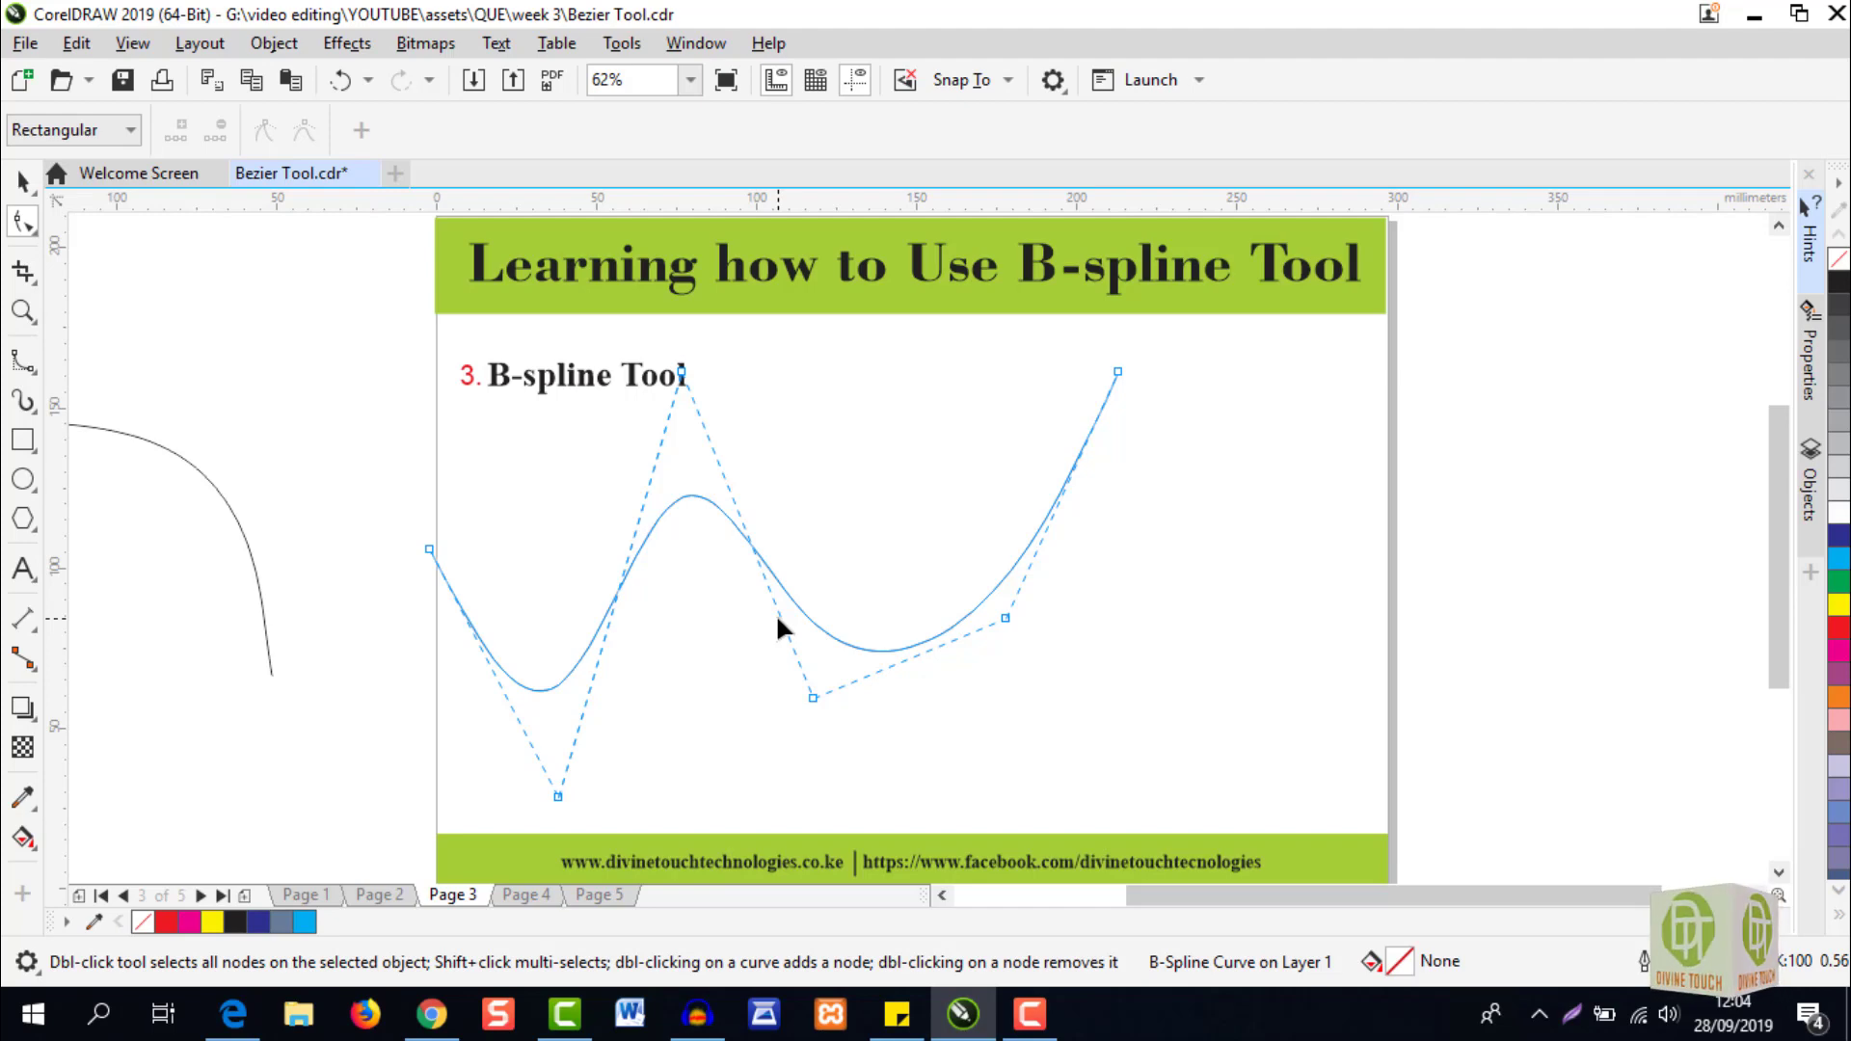
pyautogui.click(430, 549)
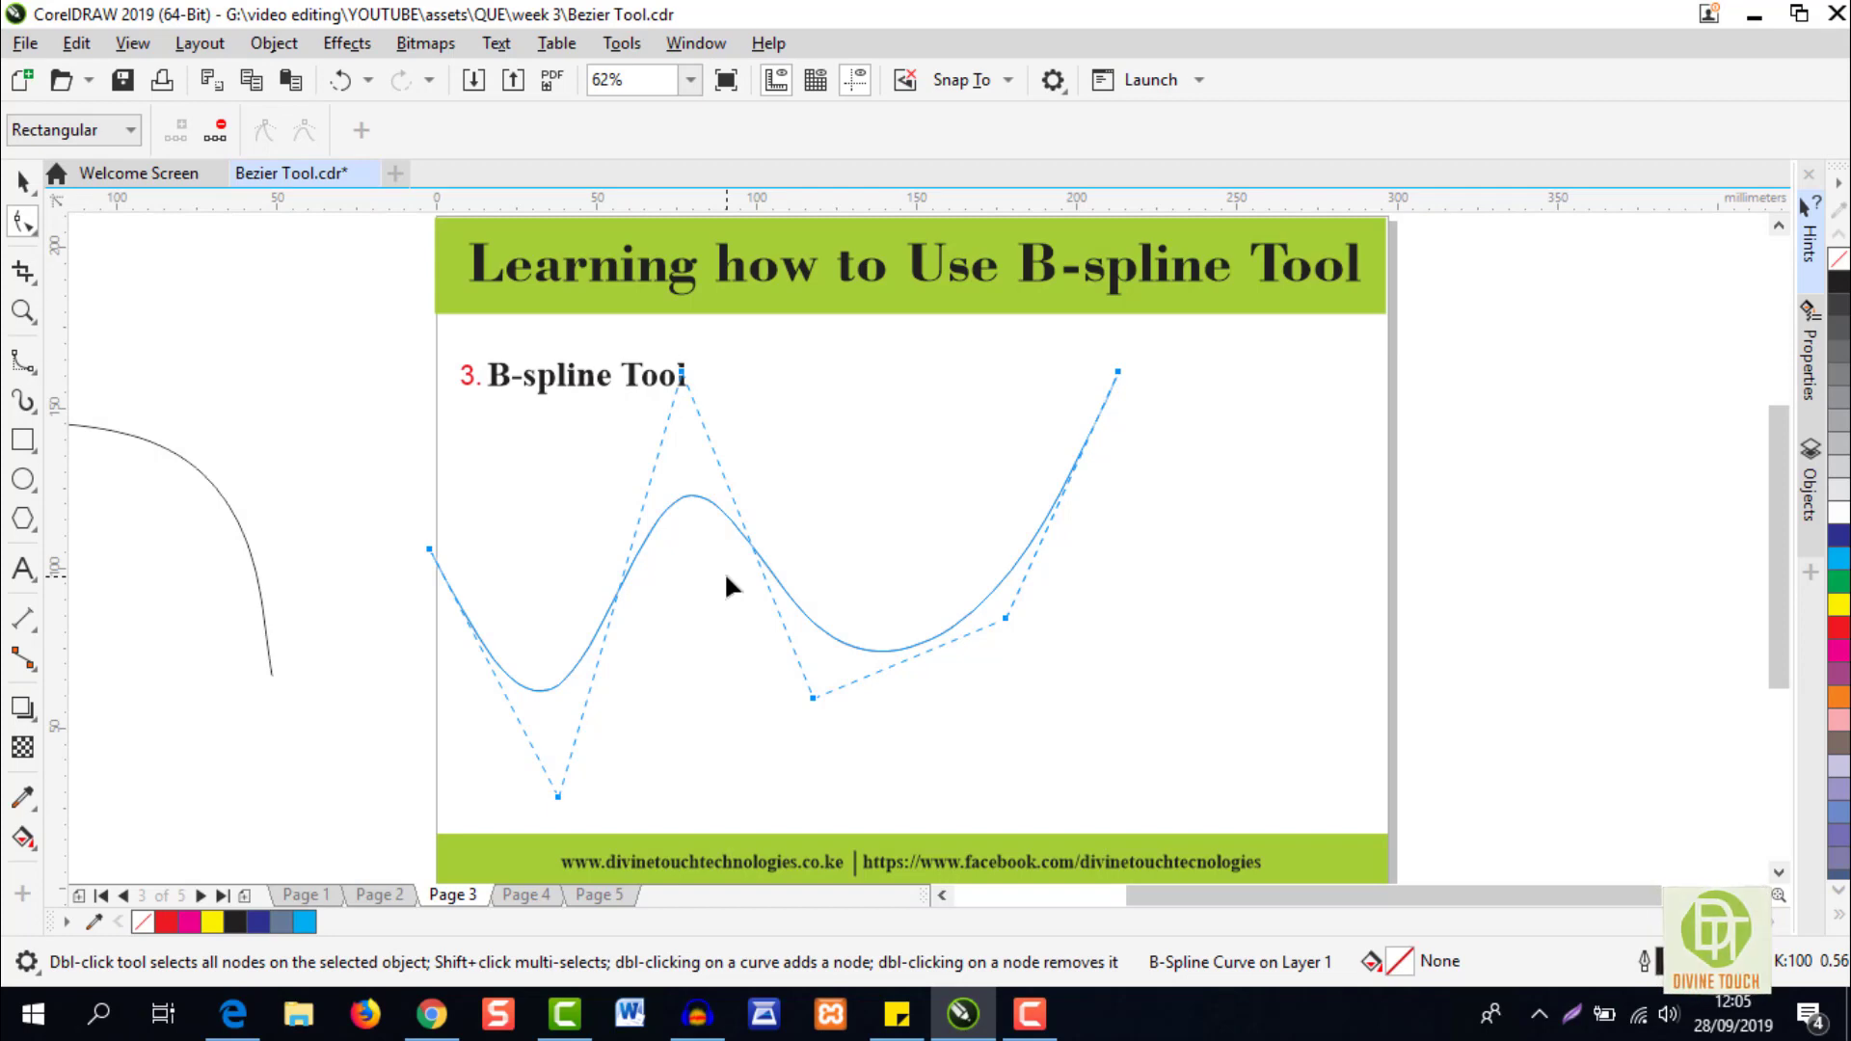
pyautogui.click(756, 532)
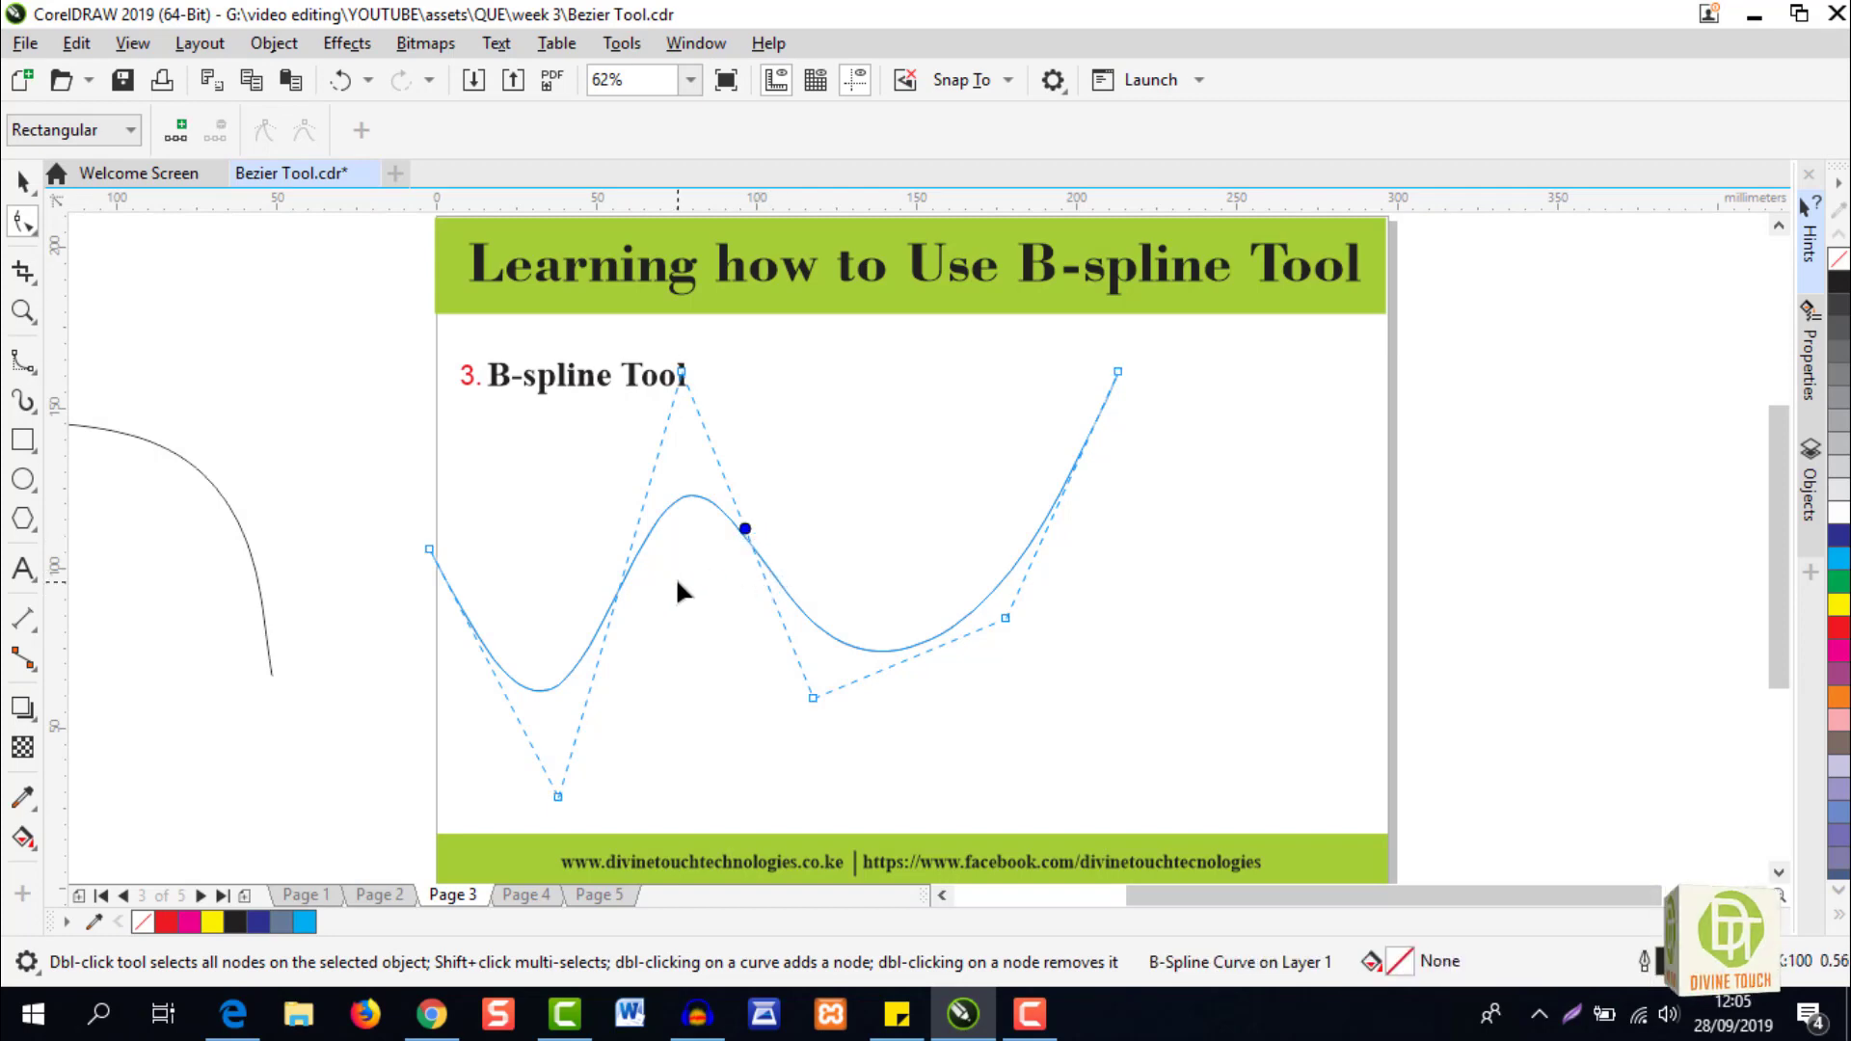
pyautogui.hotkey('ctrl', 'z')
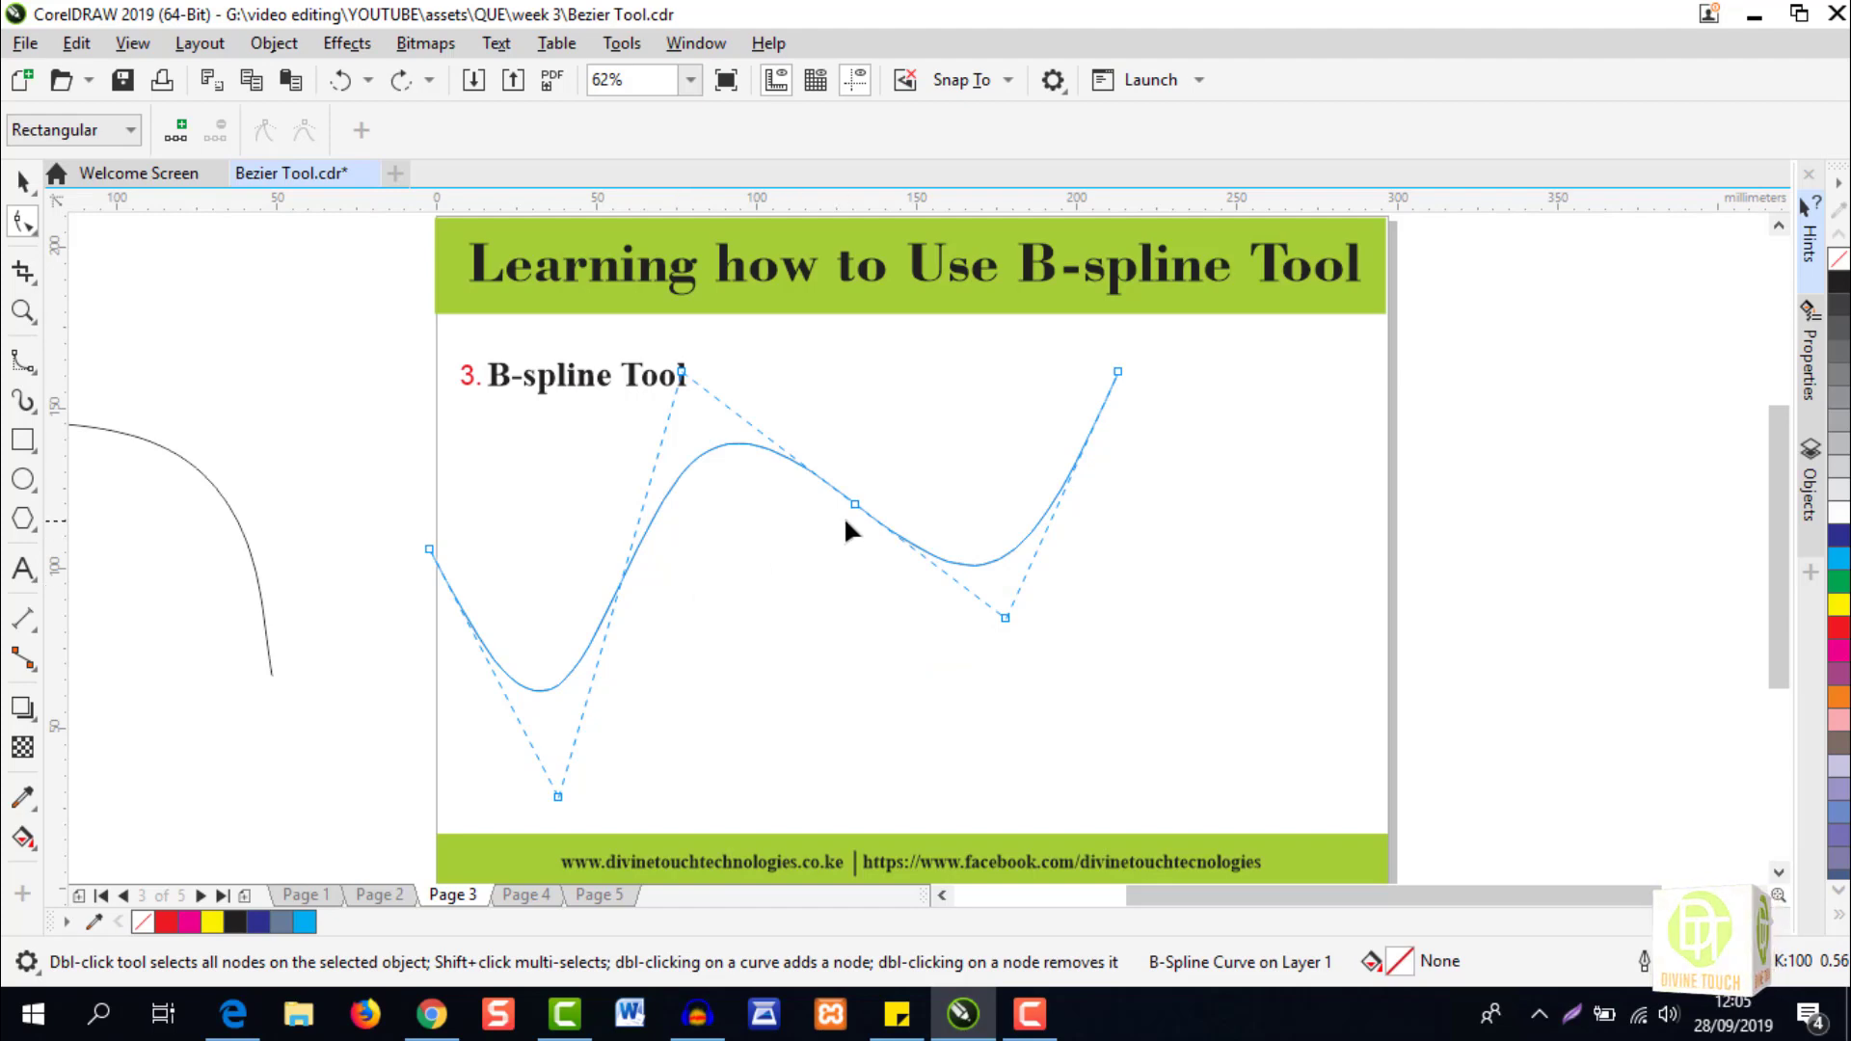
# Select all of the B-spline's control points together, and mark a spot on the curve between its middle and lower-right control points.
pyautogui.click(430, 550)
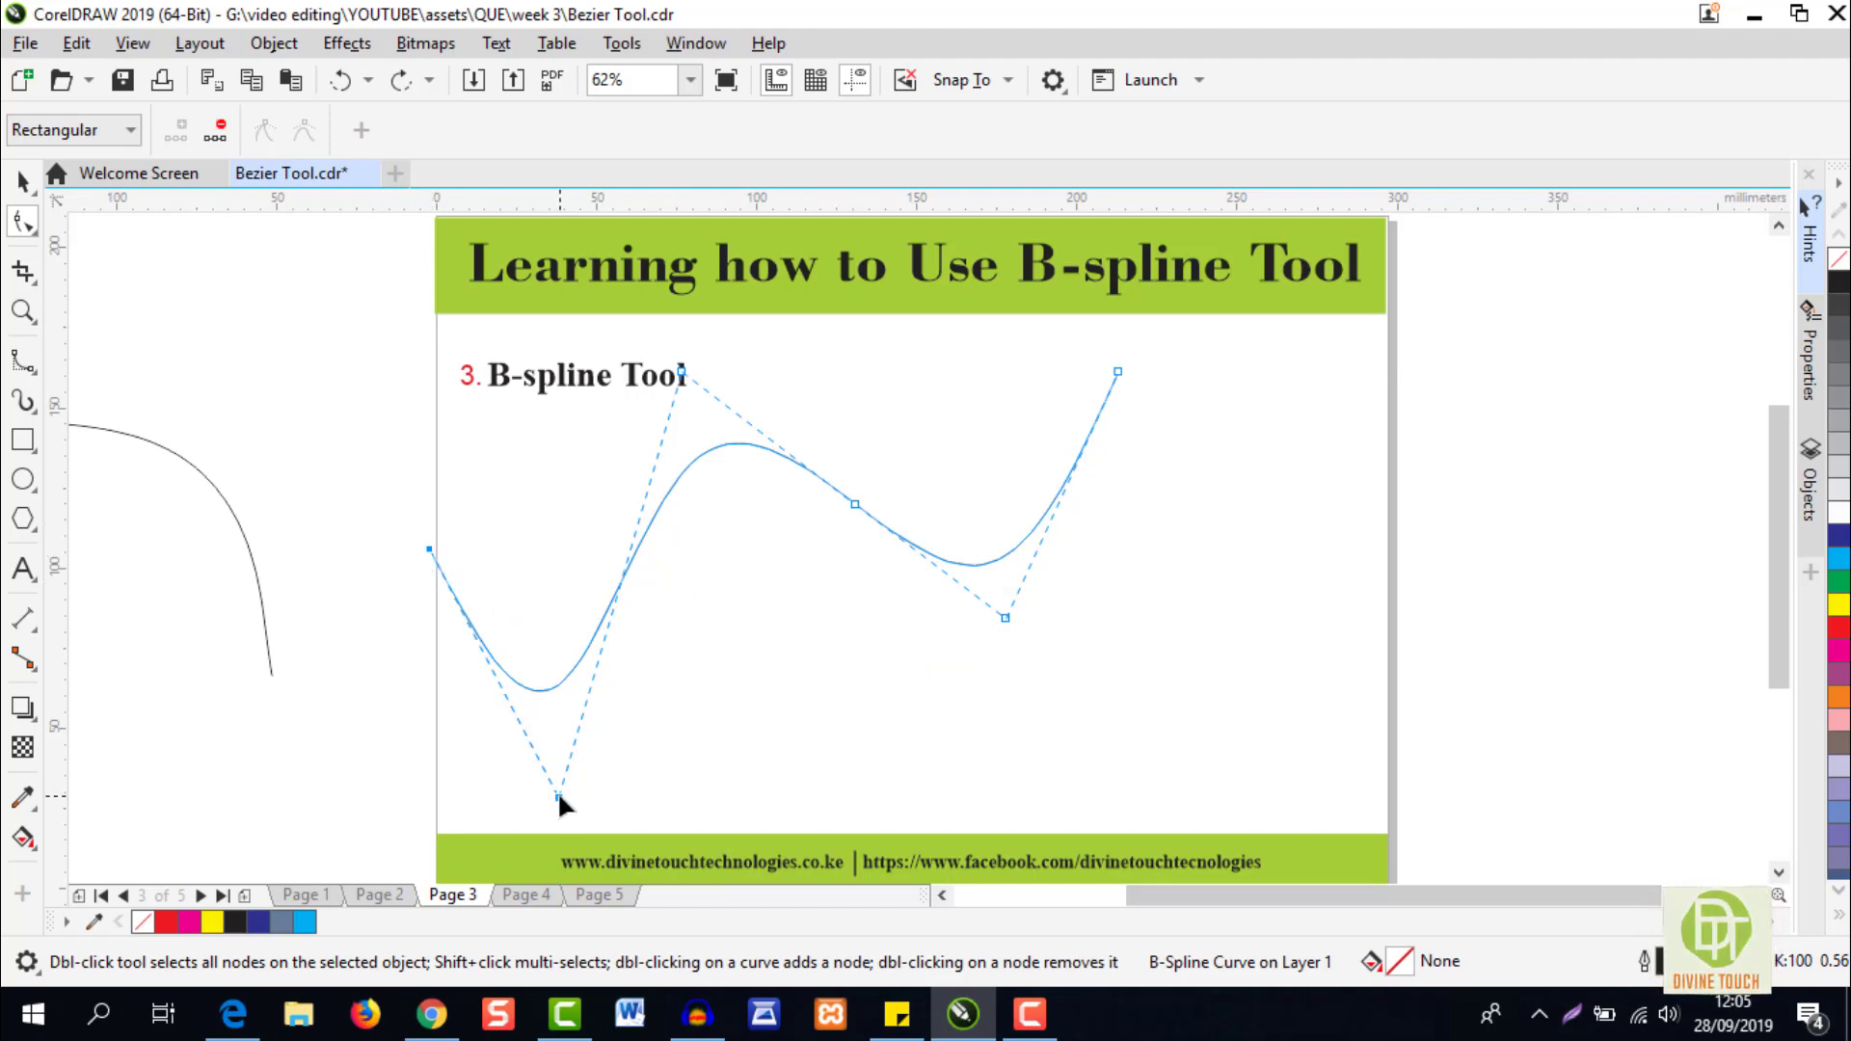
pyautogui.keyDown('shift'); pyautogui.click(681, 371); pyautogui.keyUp('shift')
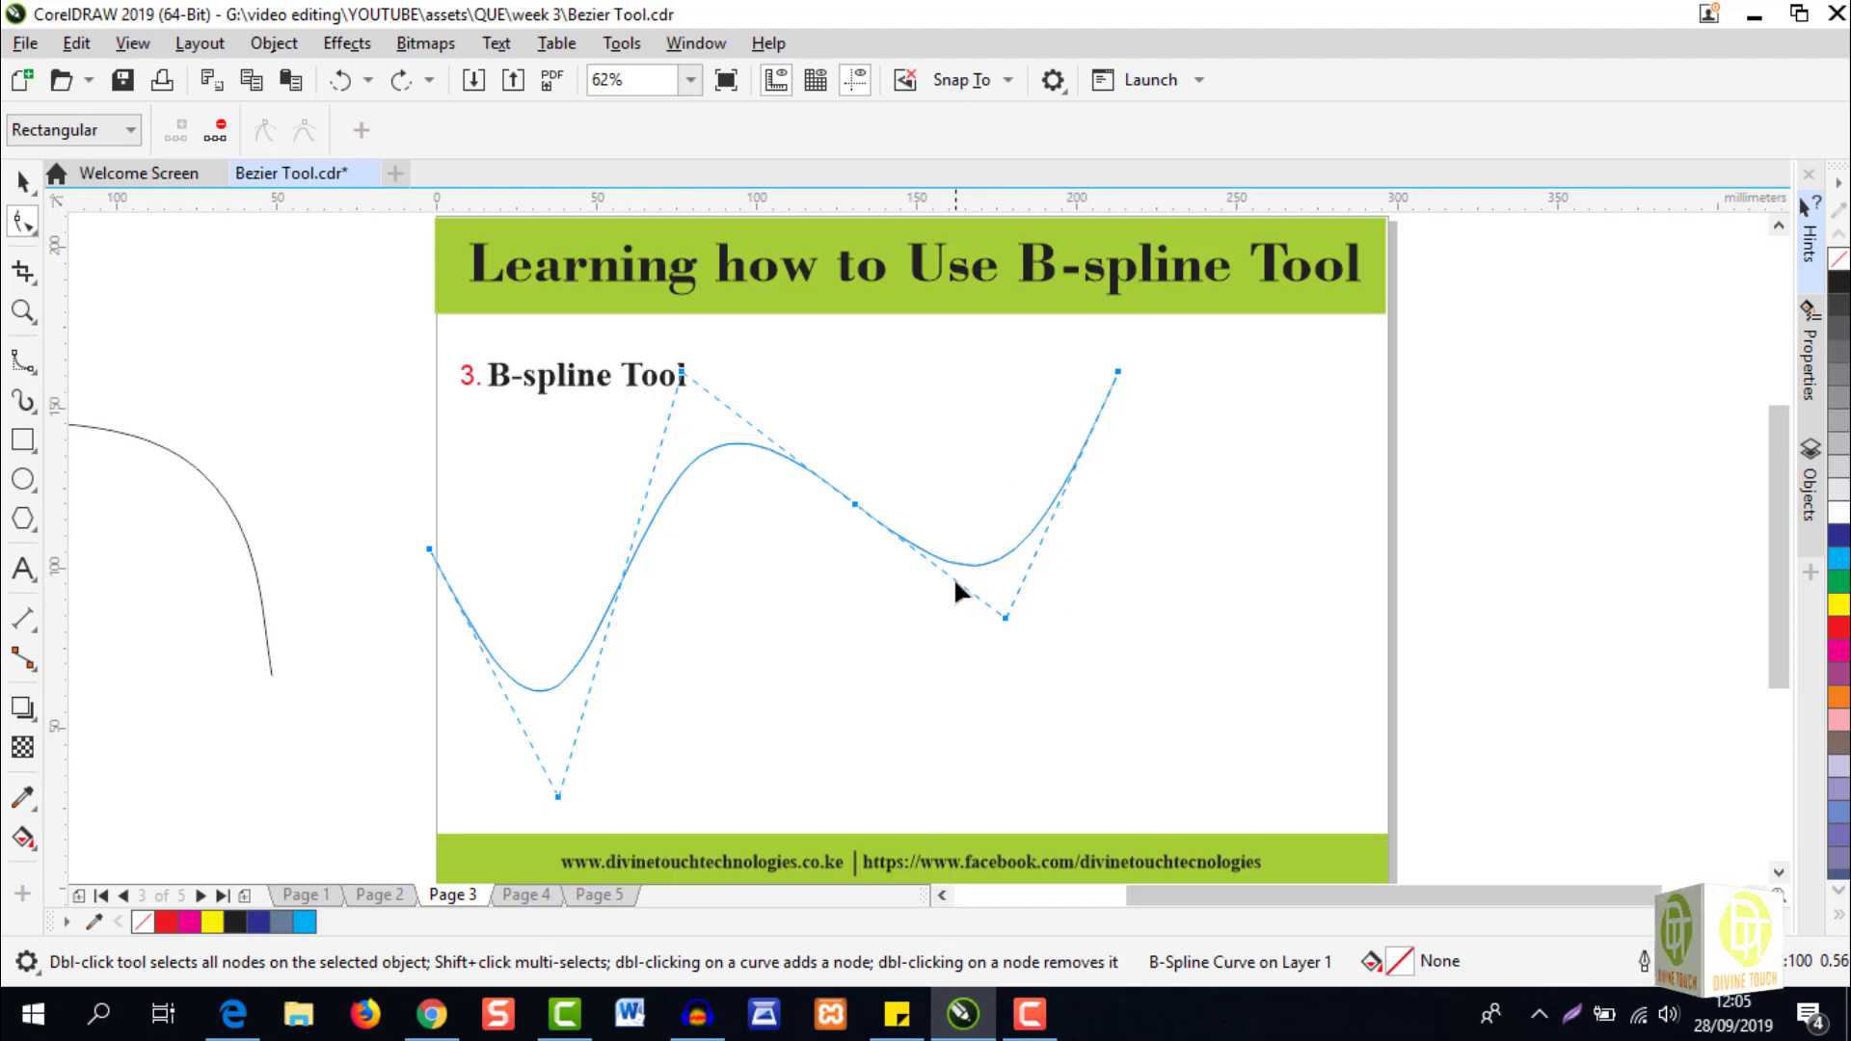
pyautogui.click(906, 544)
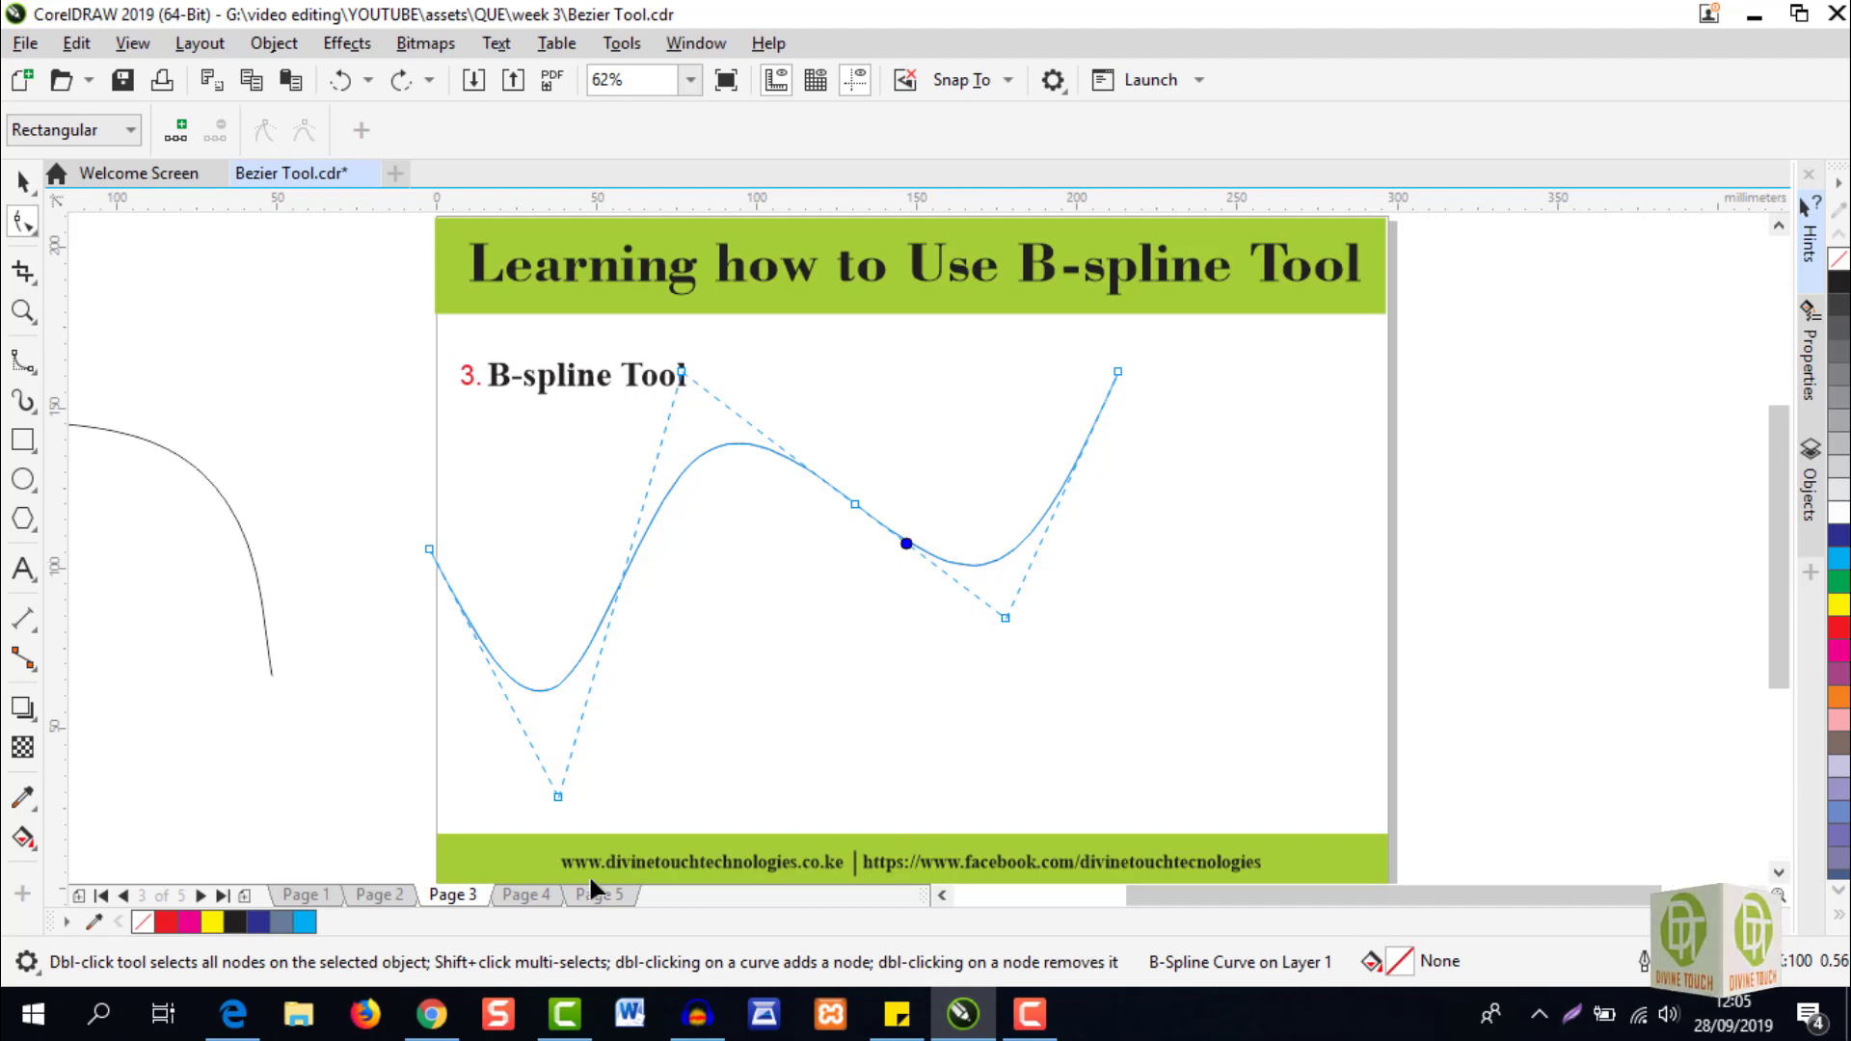
# Go to page 4 and activate the Polyline tool.
pyautogui.click(521, 896)
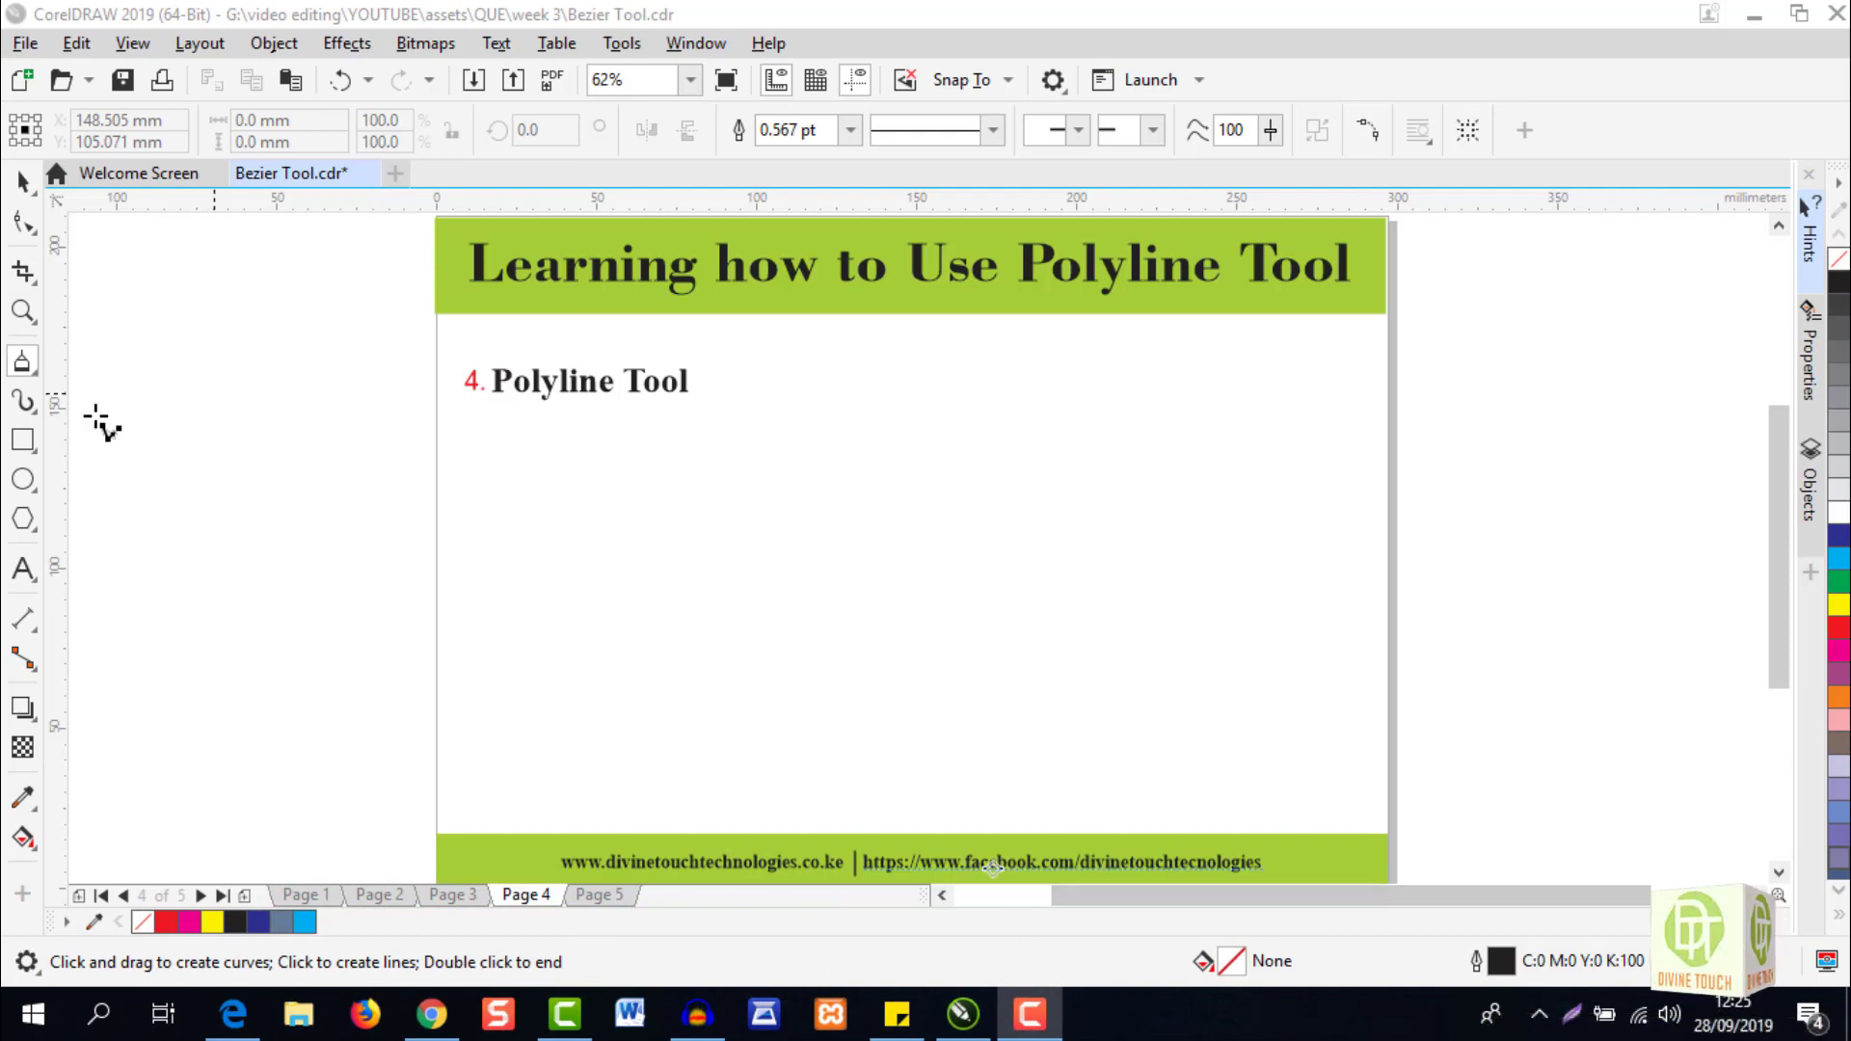
pyautogui.click(26, 365)
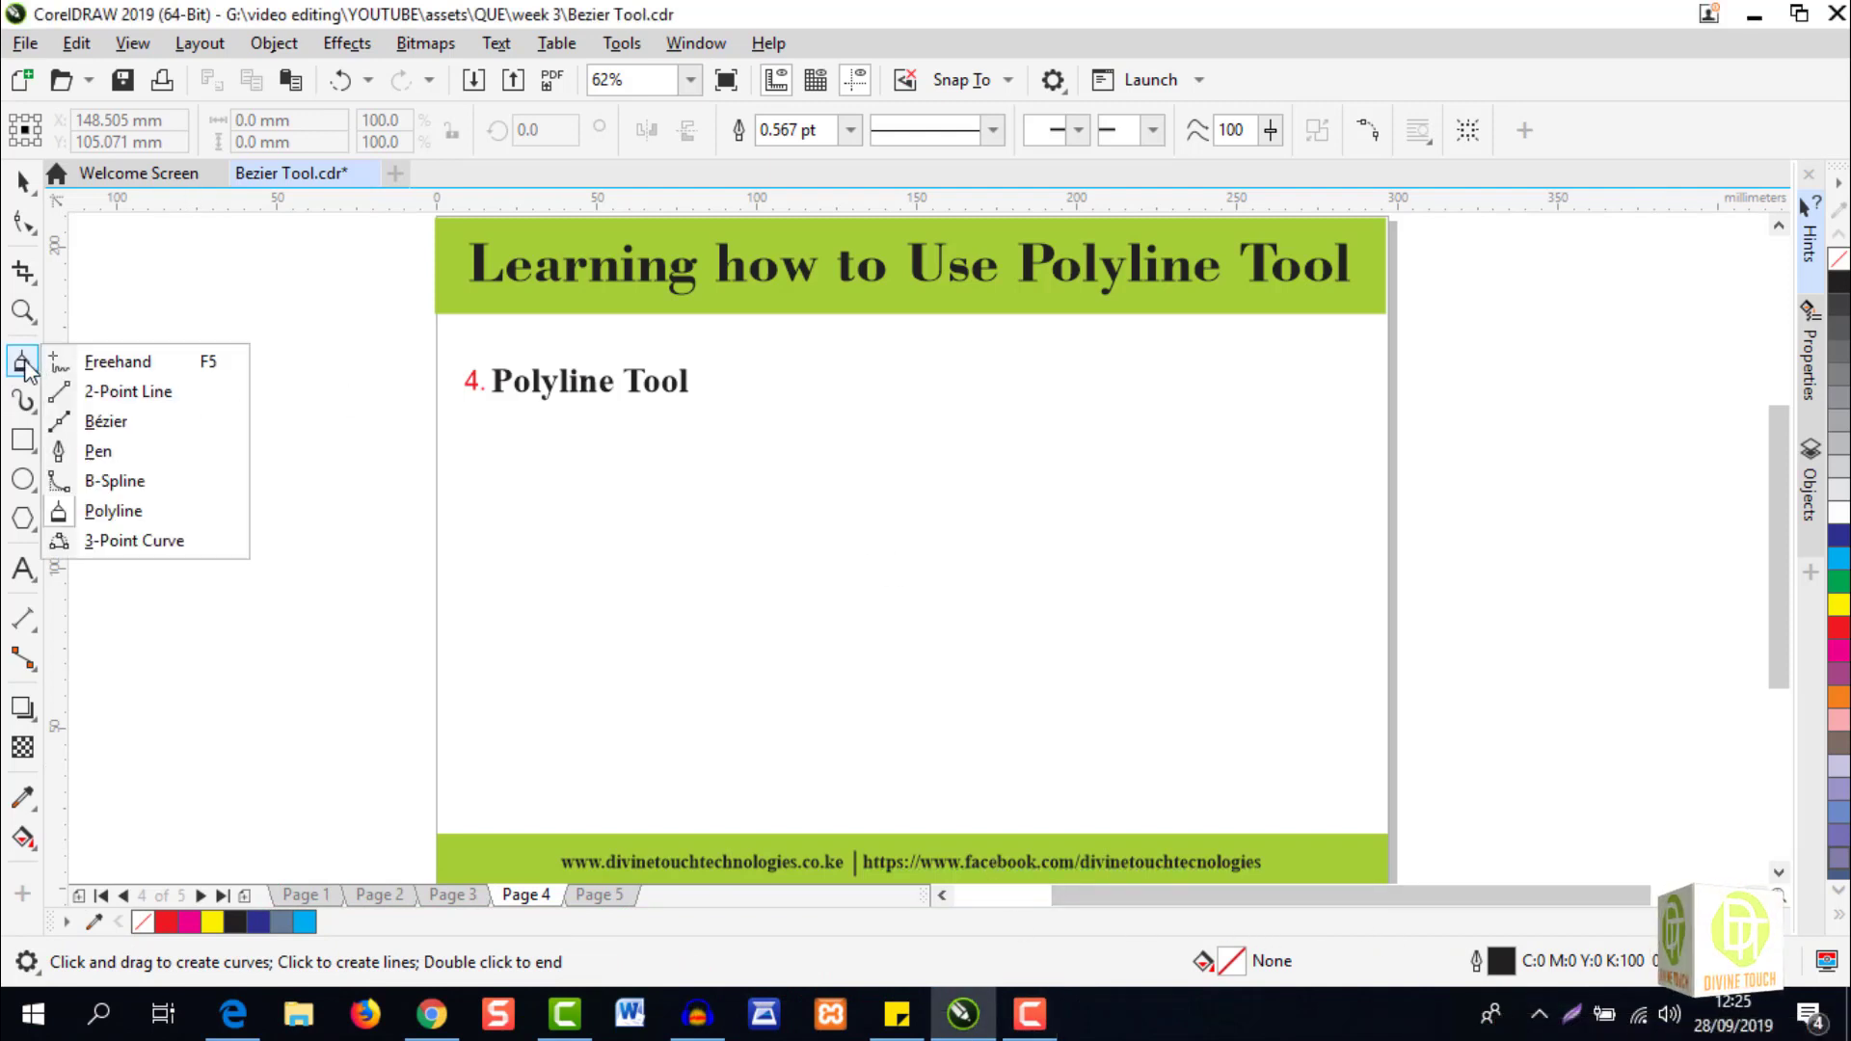
pyautogui.click(125, 513)
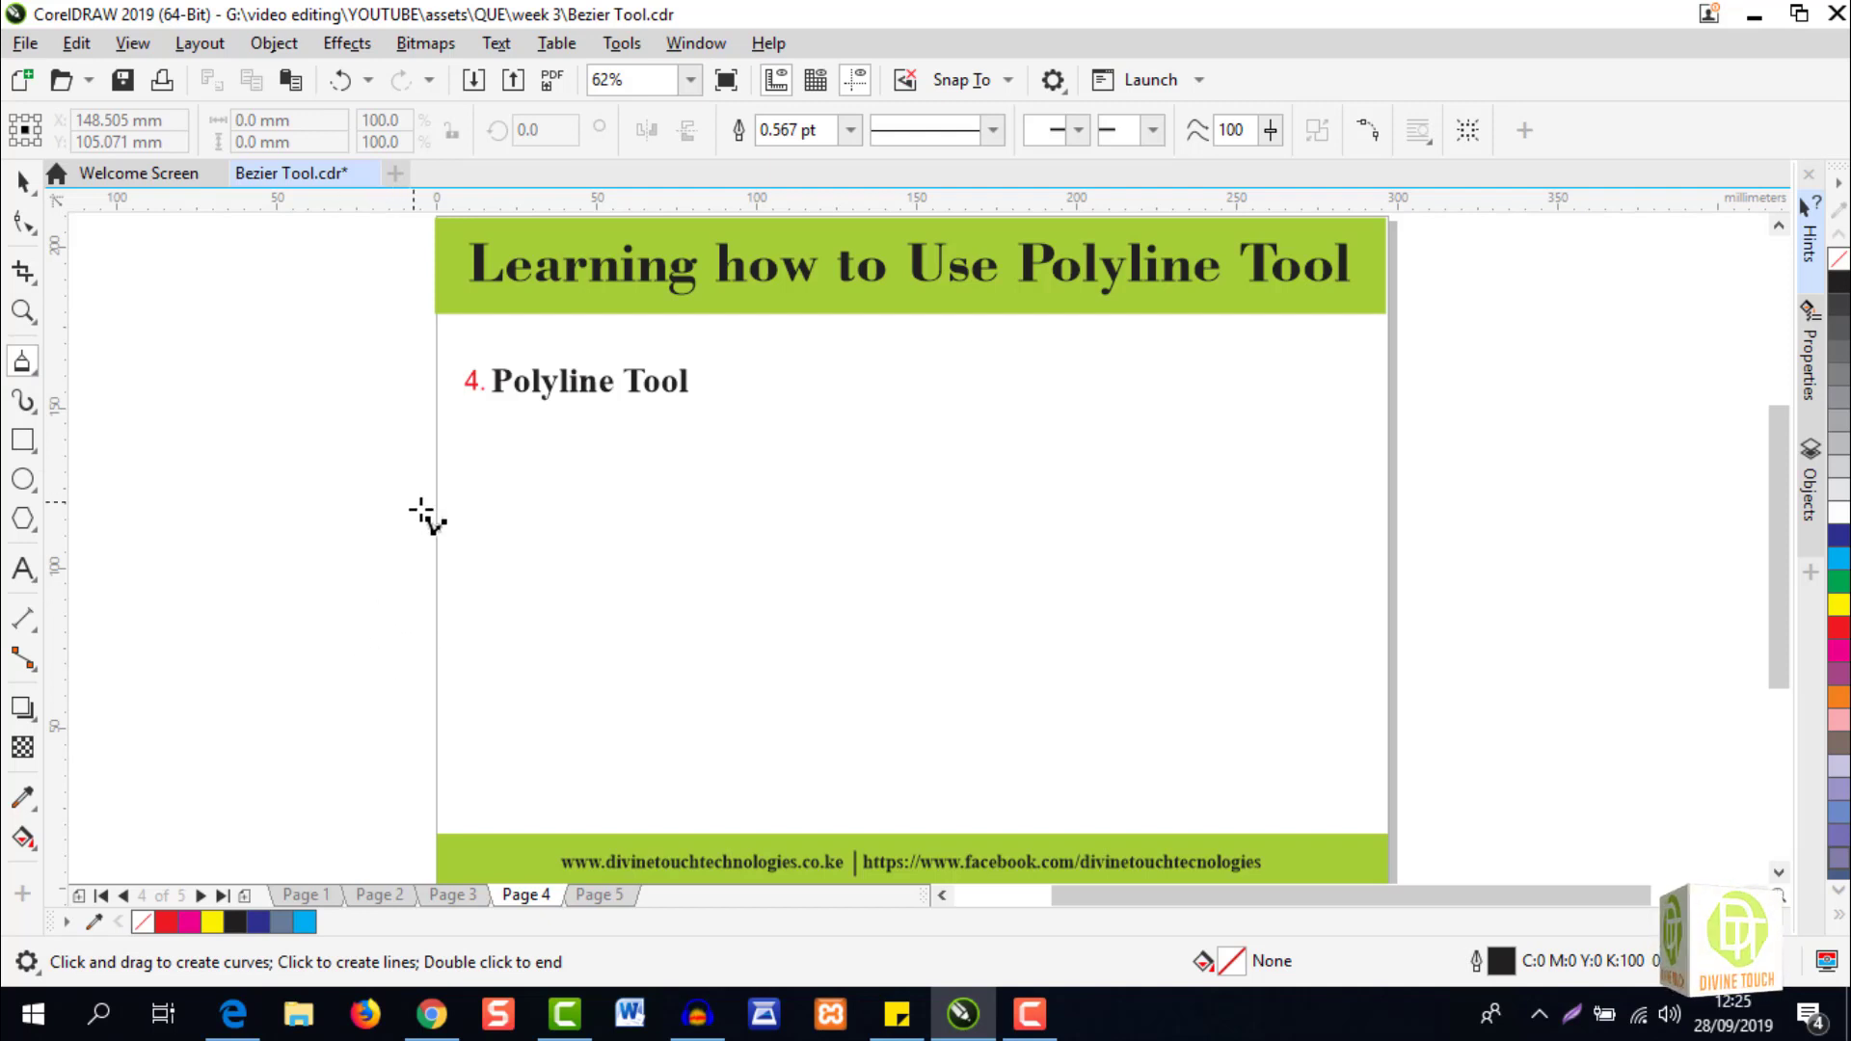
# Draw an open zigzag polyline of four straight segments, about 224 × 101 mm overall, below the heading, and undo it.
pyautogui.click(451, 526)
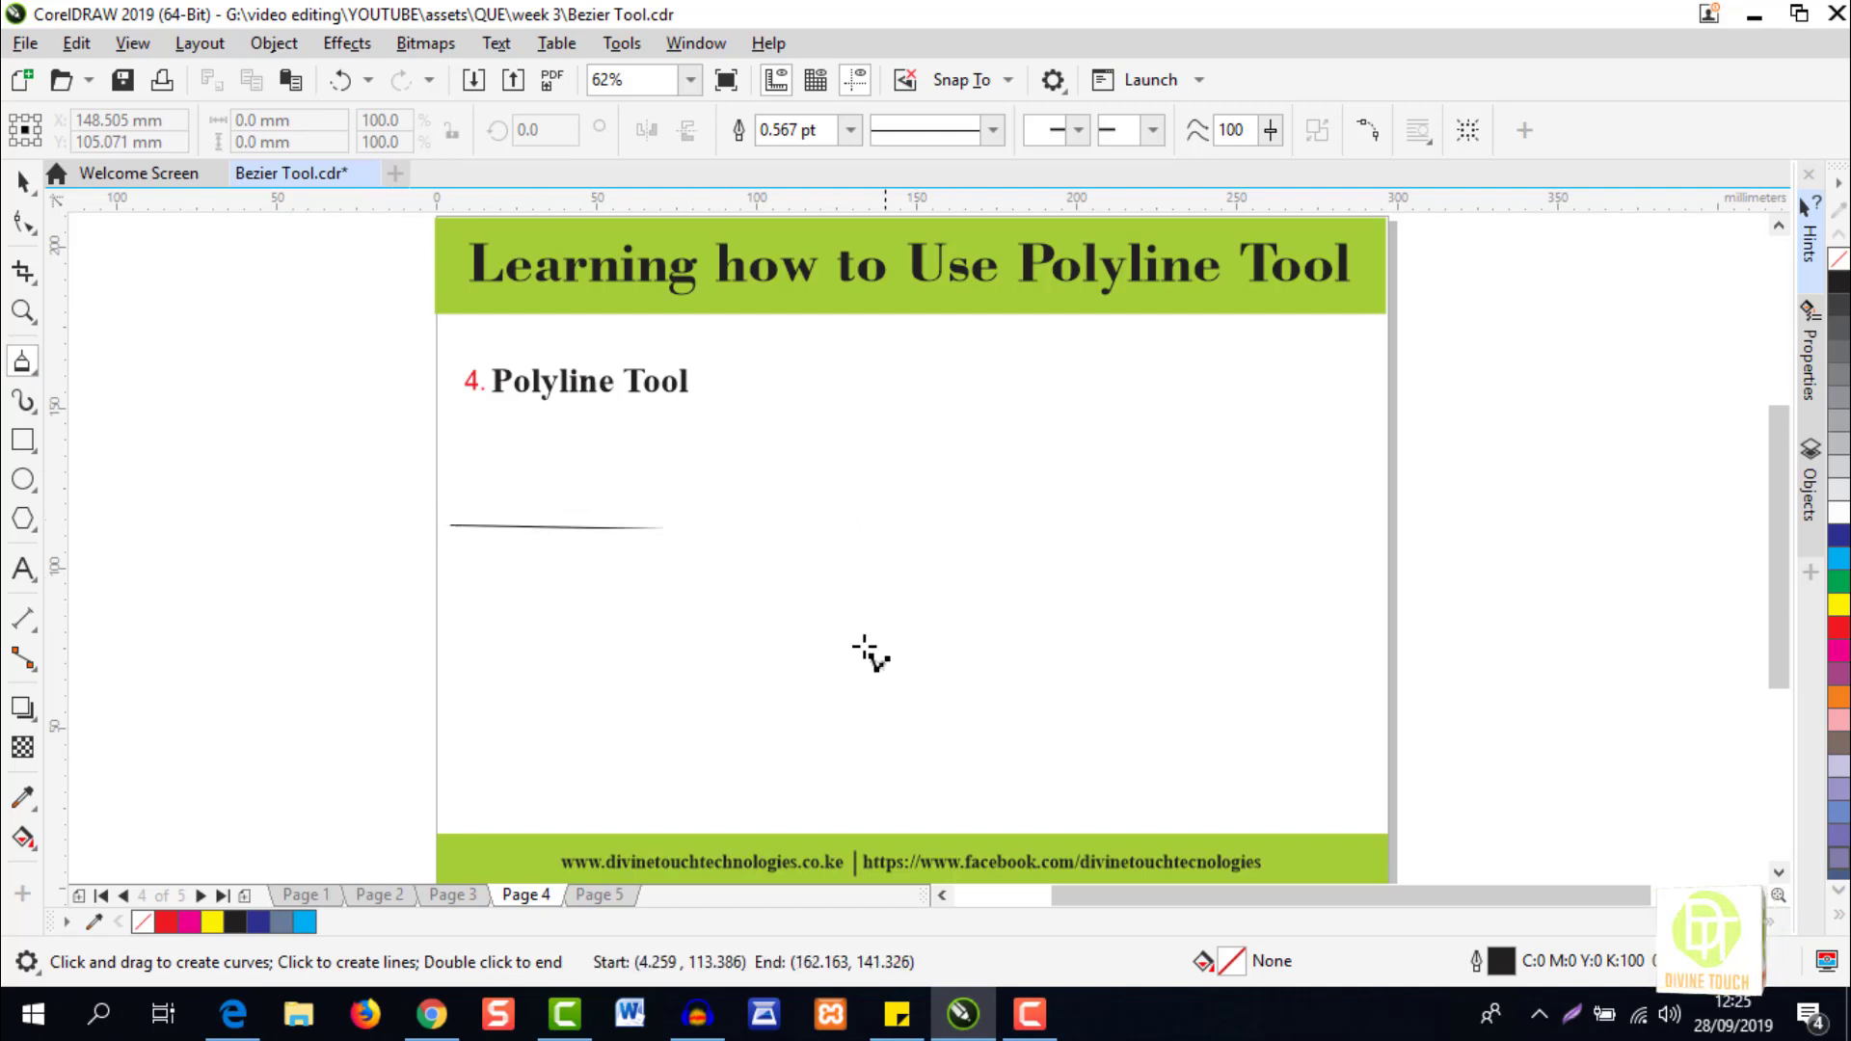
pyautogui.click(710, 707)
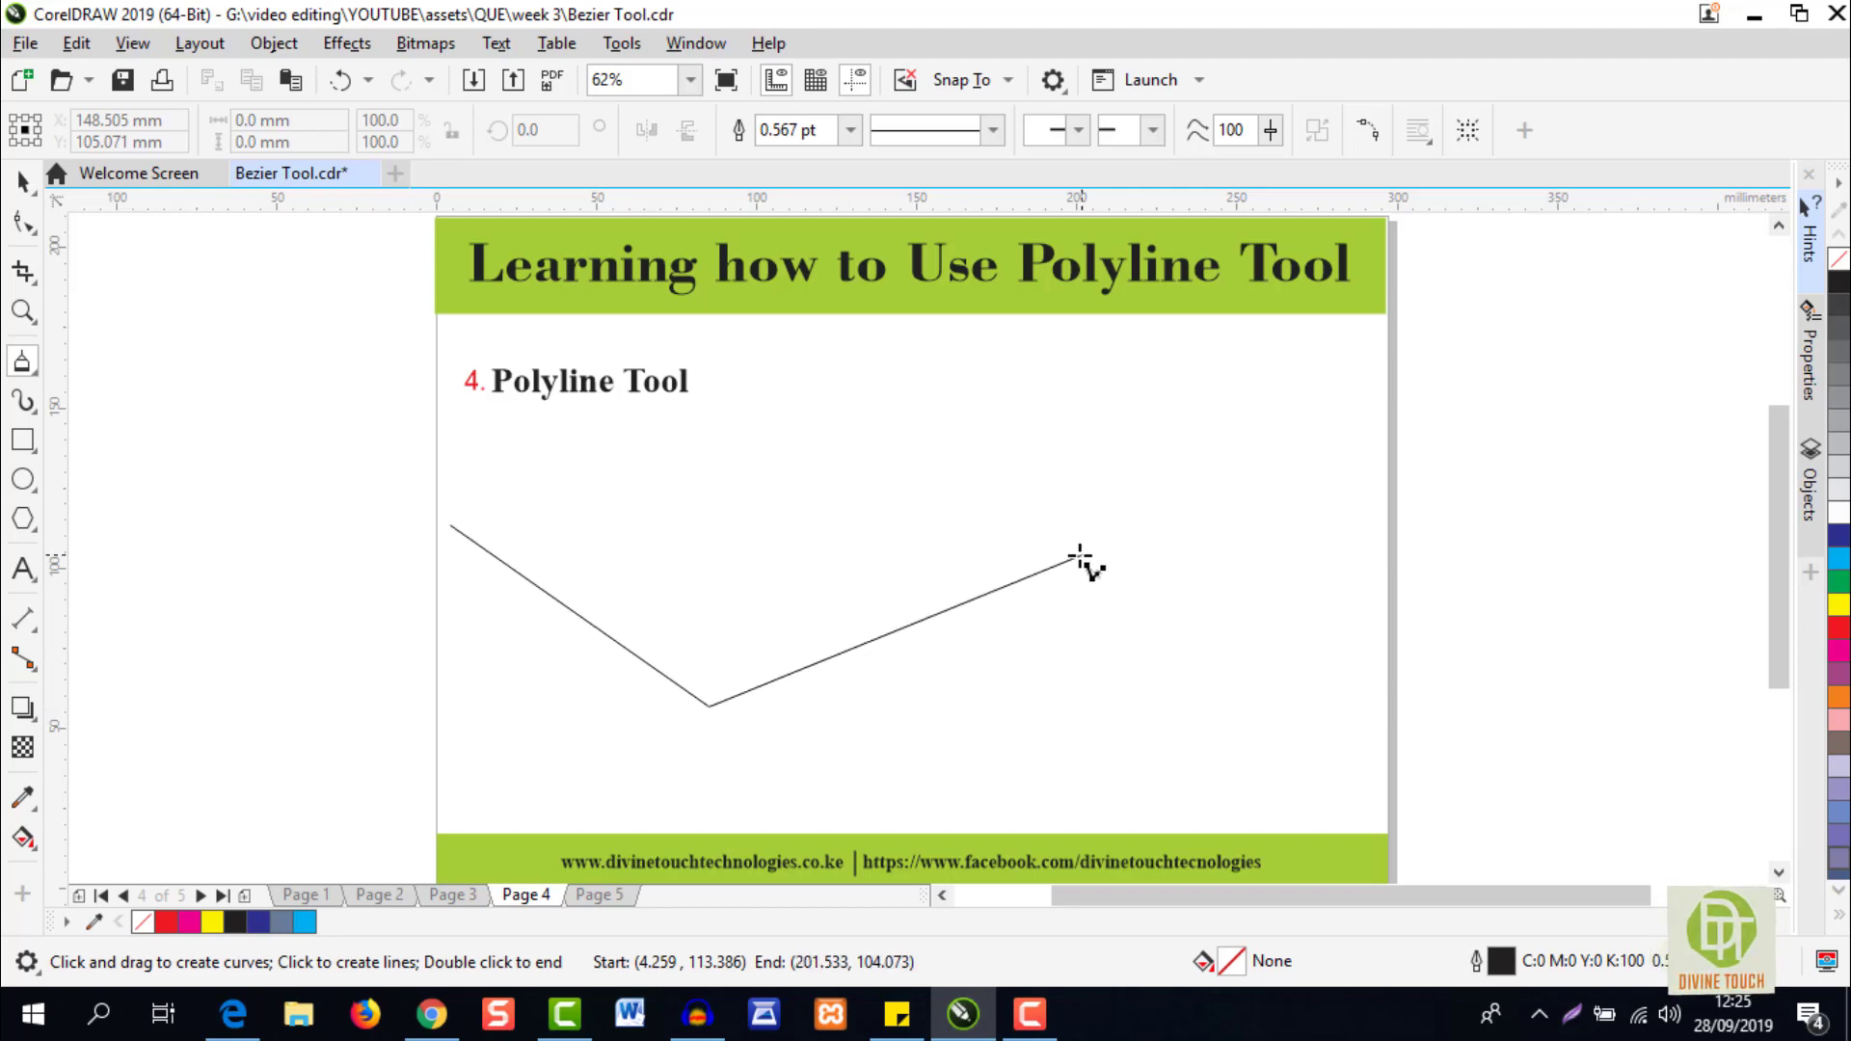
pyautogui.click(1024, 565)
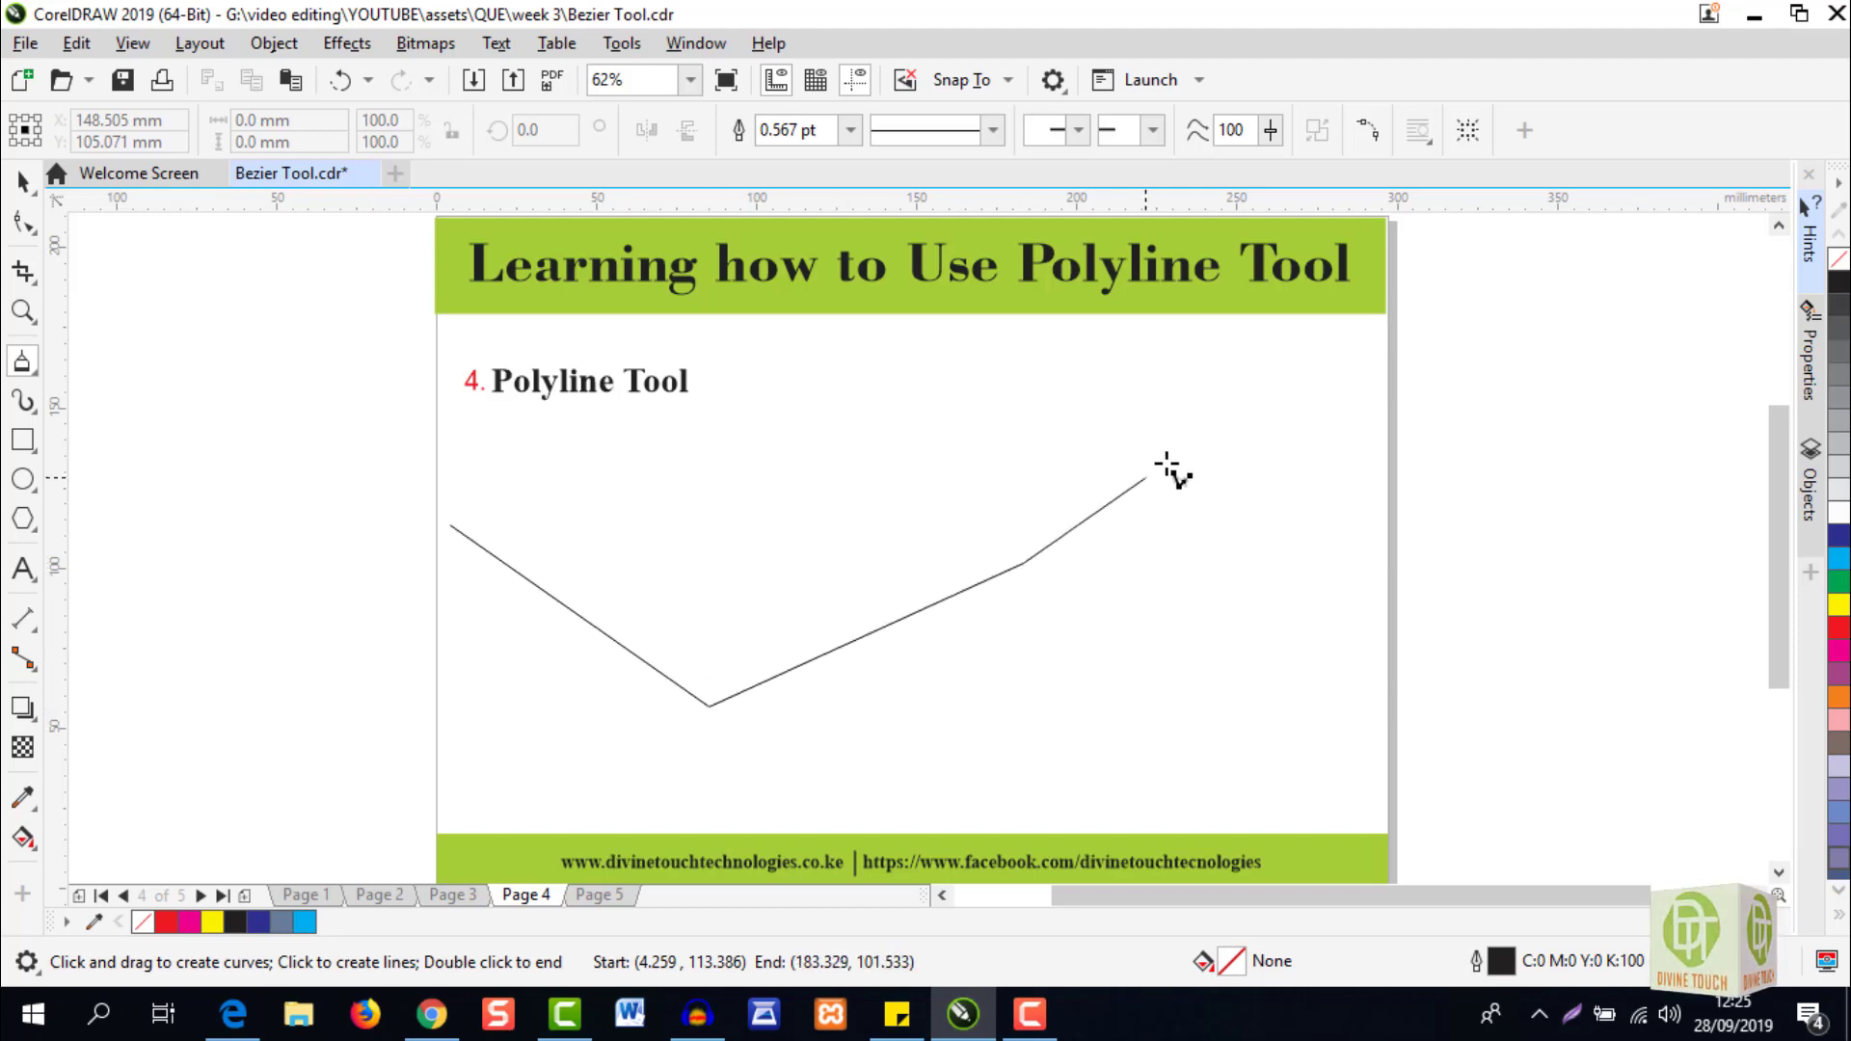
pyautogui.click(929, 386)
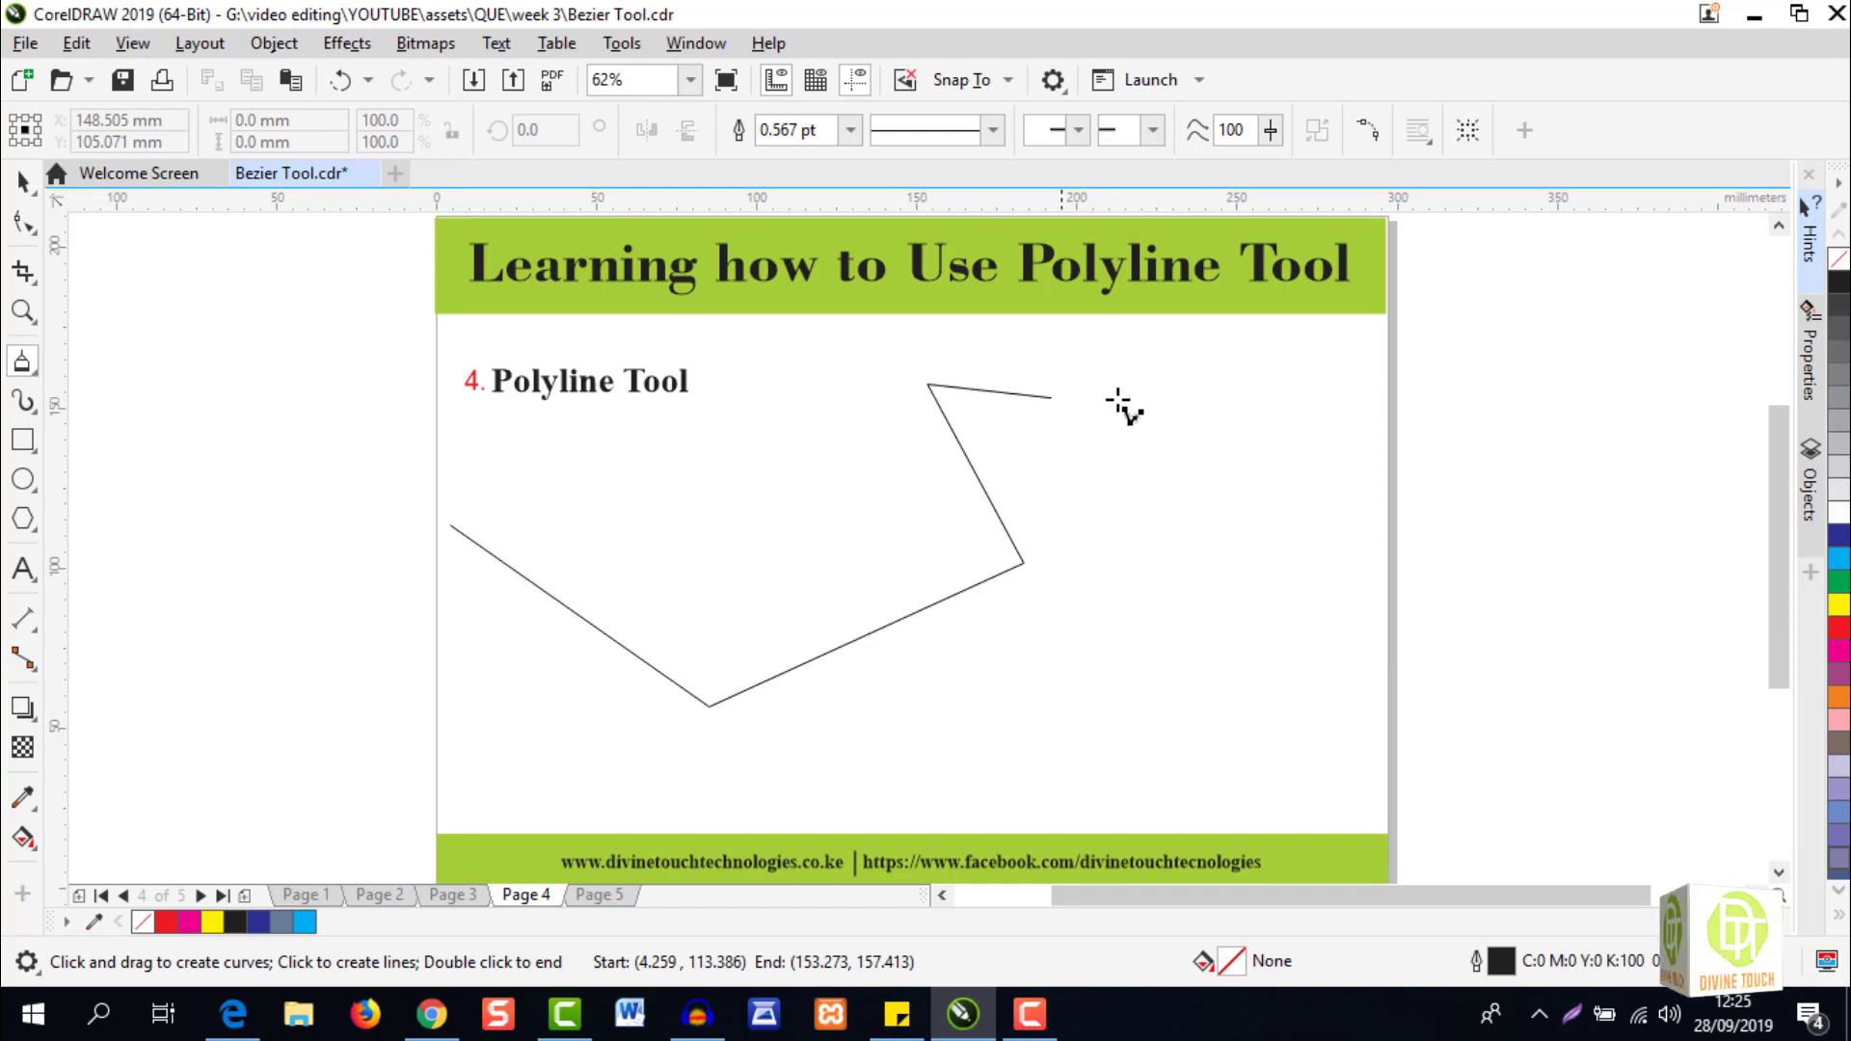
pyautogui.doubleClick(1169, 470)
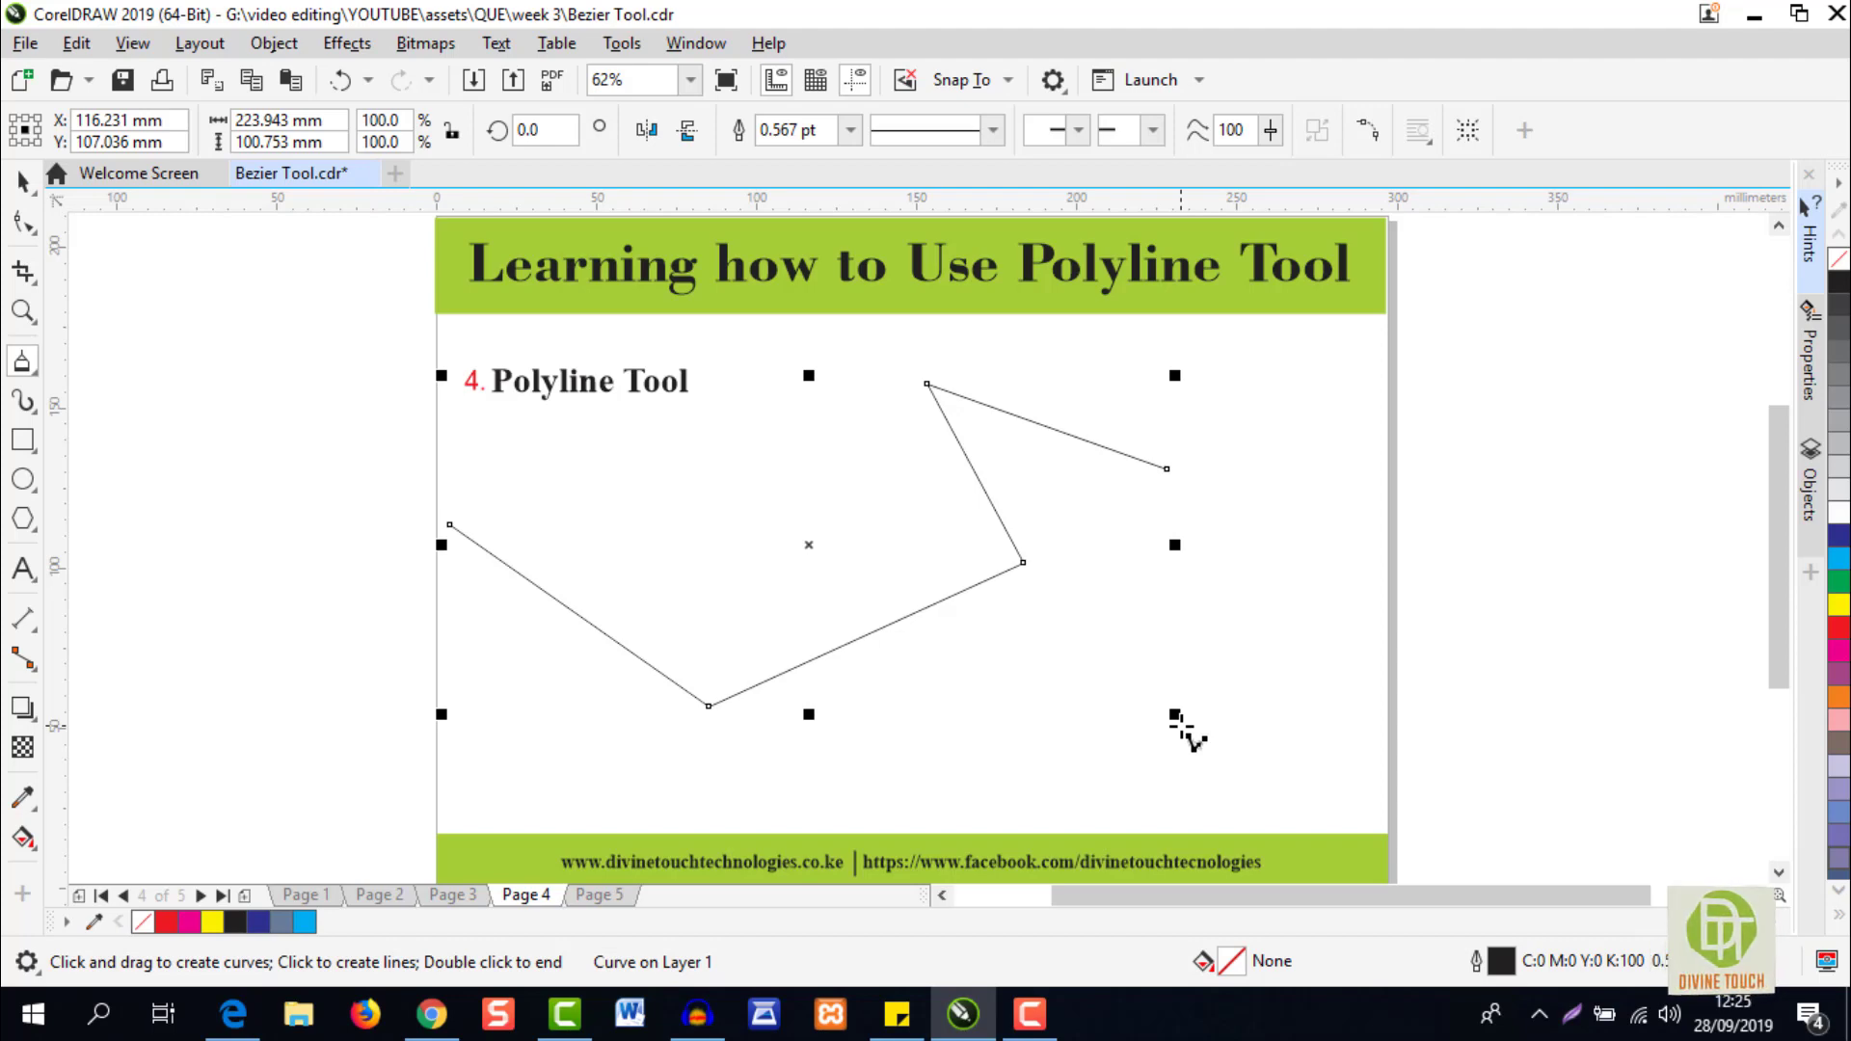
pyautogui.hotkey('ctrl', 'z')
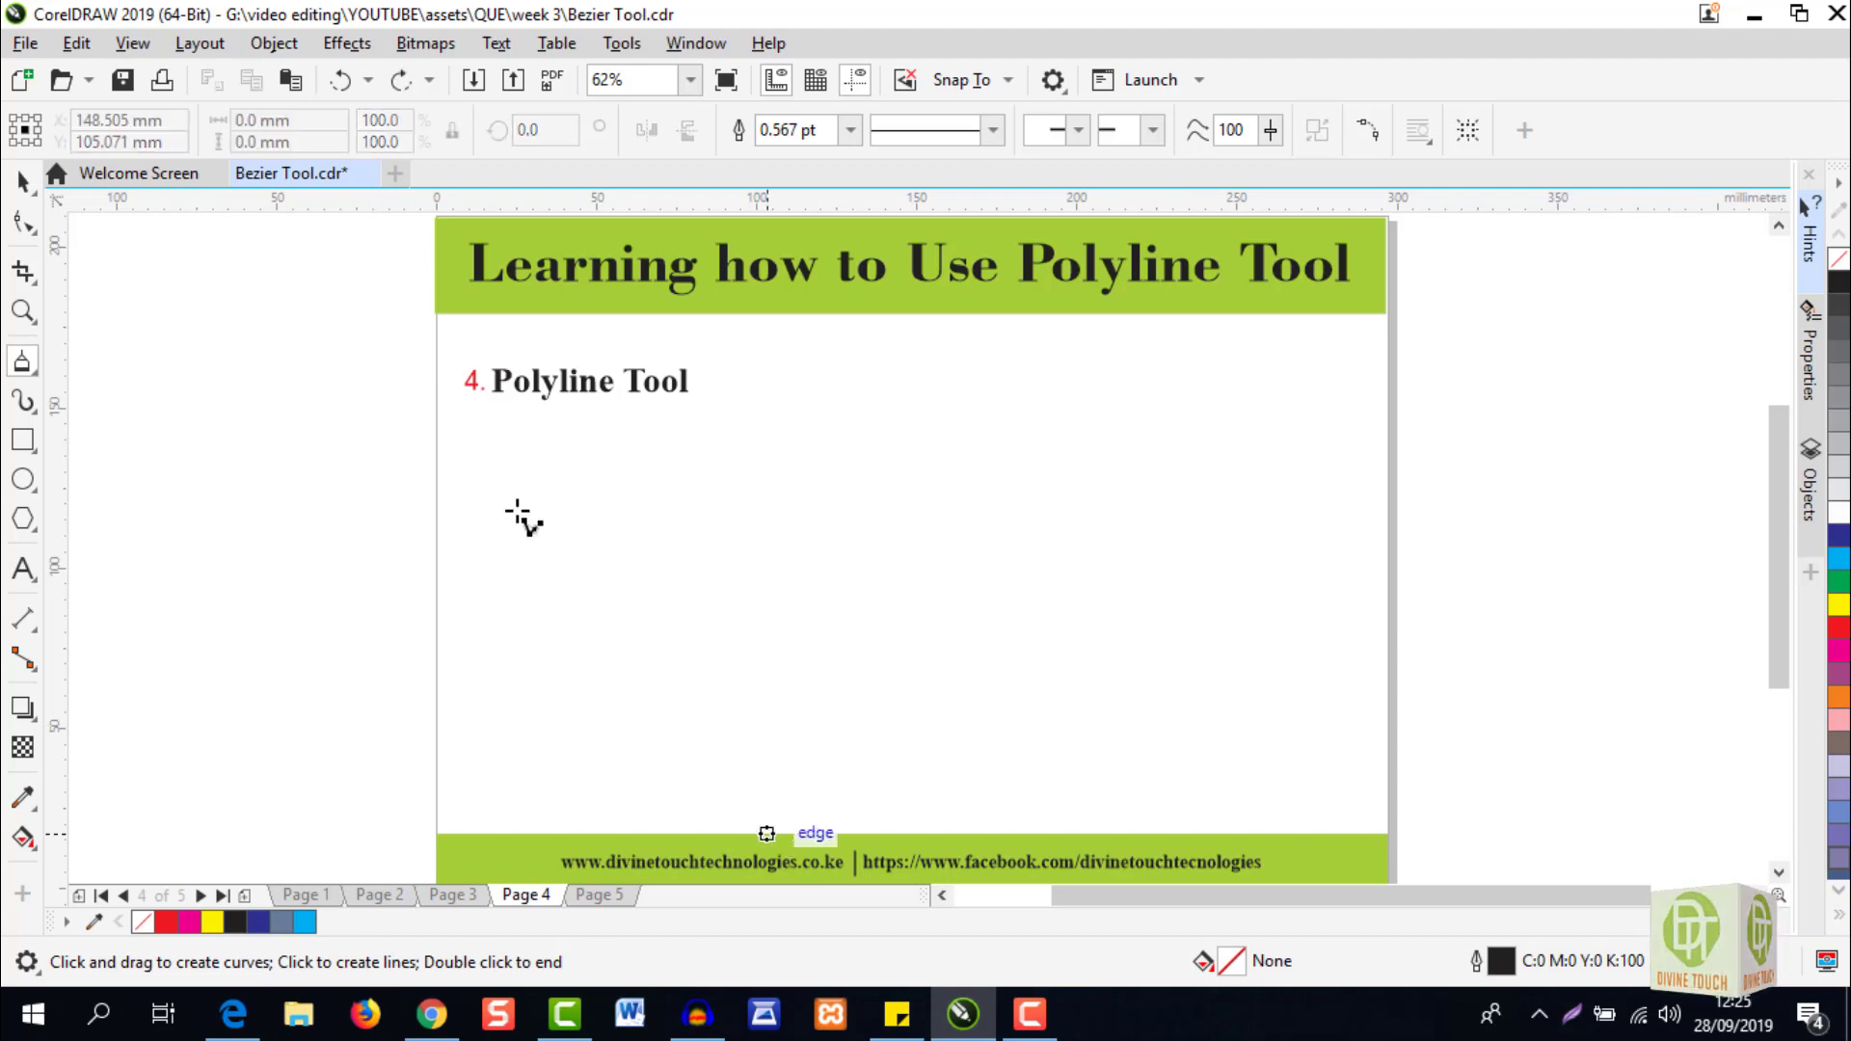
# Draw a polyline with a long straight segment leading into freehand waves, about 363 × 74 mm overall, and delete it.
pyautogui.click(390, 518)
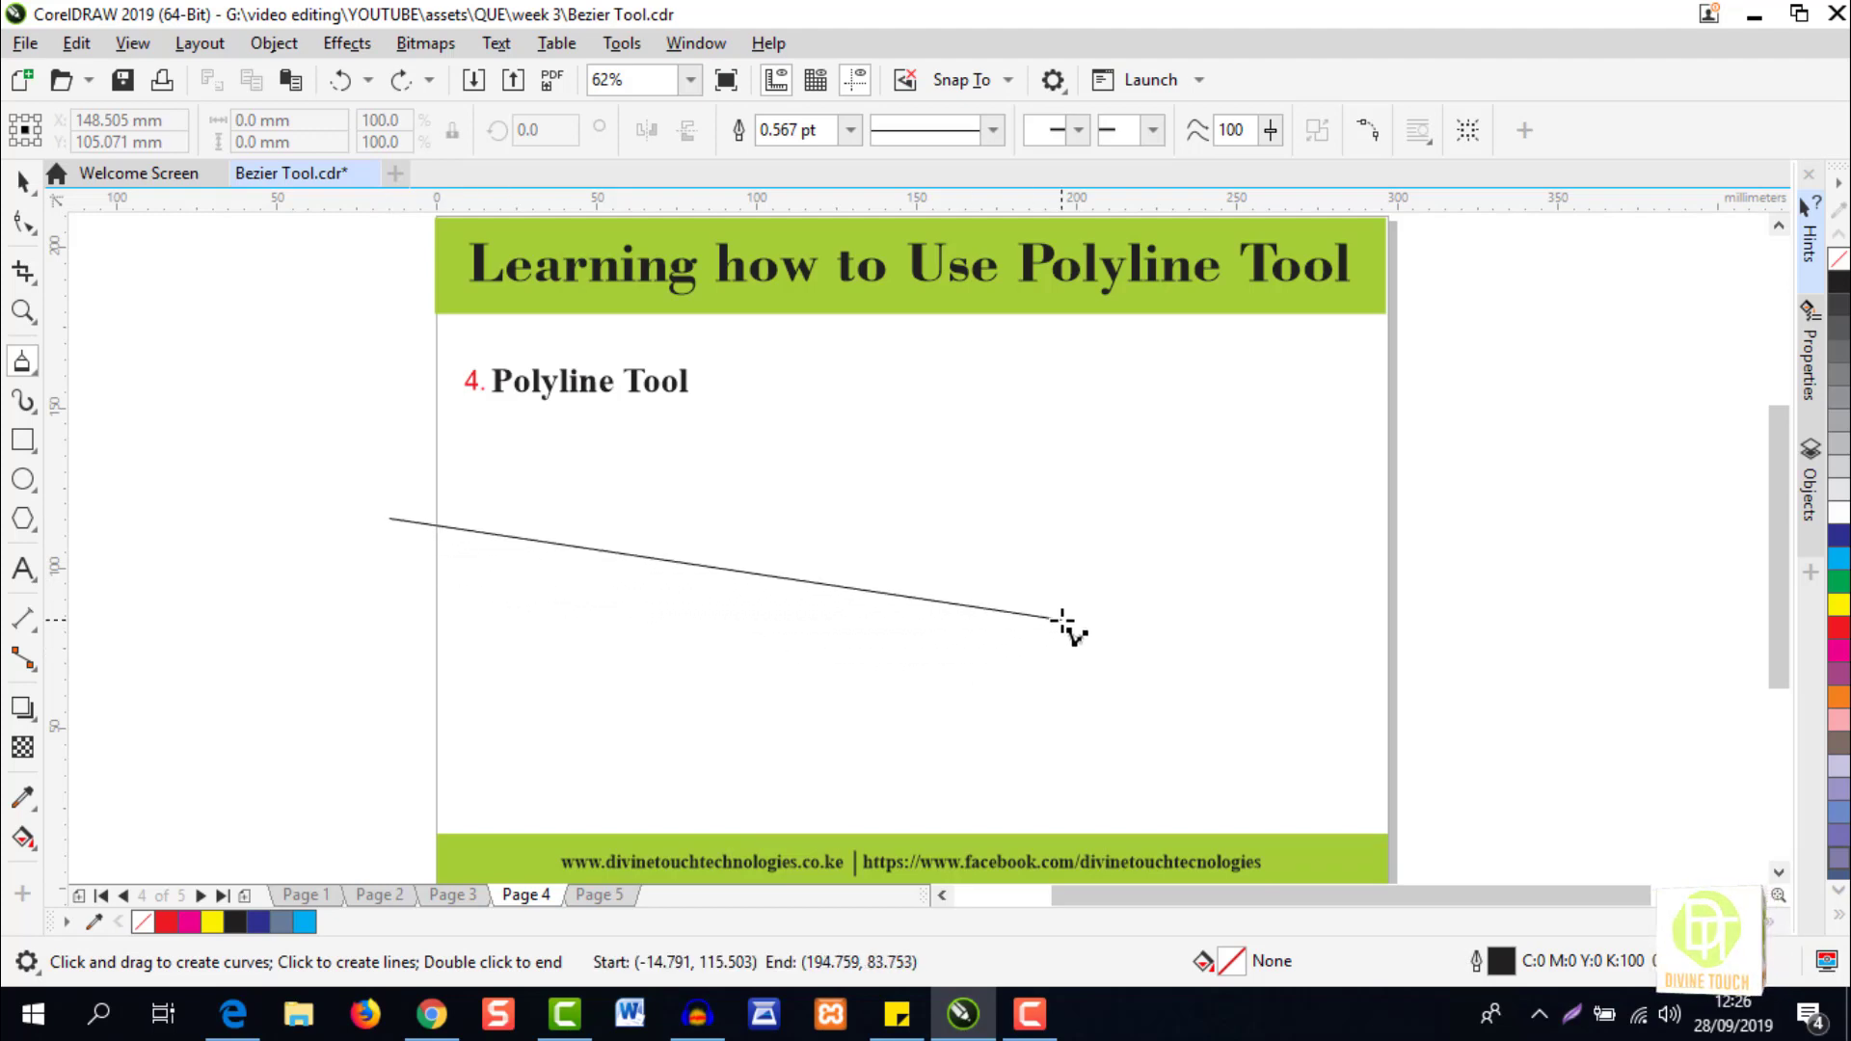
pyautogui.moveTo(1062, 620)
pyautogui.mouseDown()
pyautogui.moveTo(1133, 713)
pyautogui.moveTo(1217, 745)
pyautogui.moveTo(1239, 644)
pyautogui.moveTo(1287, 595)
pyautogui.moveTo(1331, 688)
pyautogui.moveTo(1397, 656)
pyautogui.moveTo(1438, 597)
pyautogui.moveTo(1497, 646)
pyautogui.moveTo(1554, 592)
pyautogui.moveTo(1551, 567)
pyautogui.mouseUp()
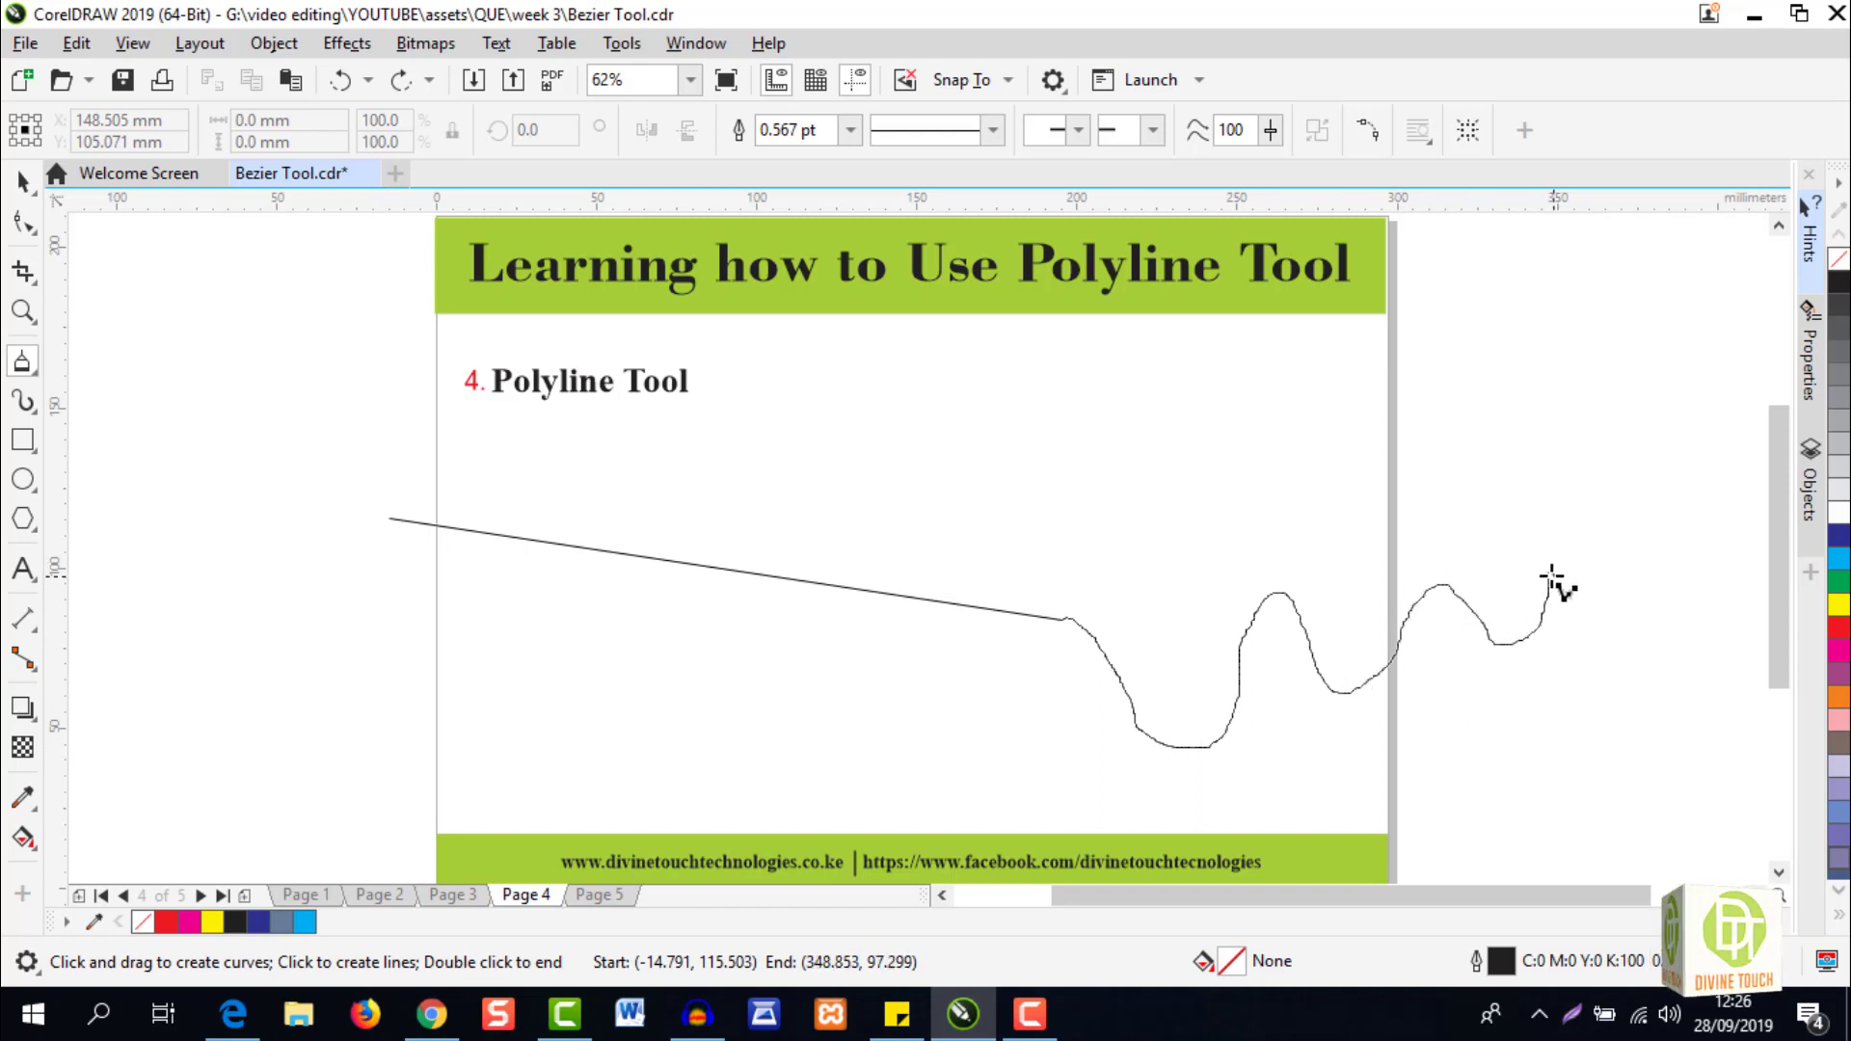
pyautogui.doubleClick(1551, 569)
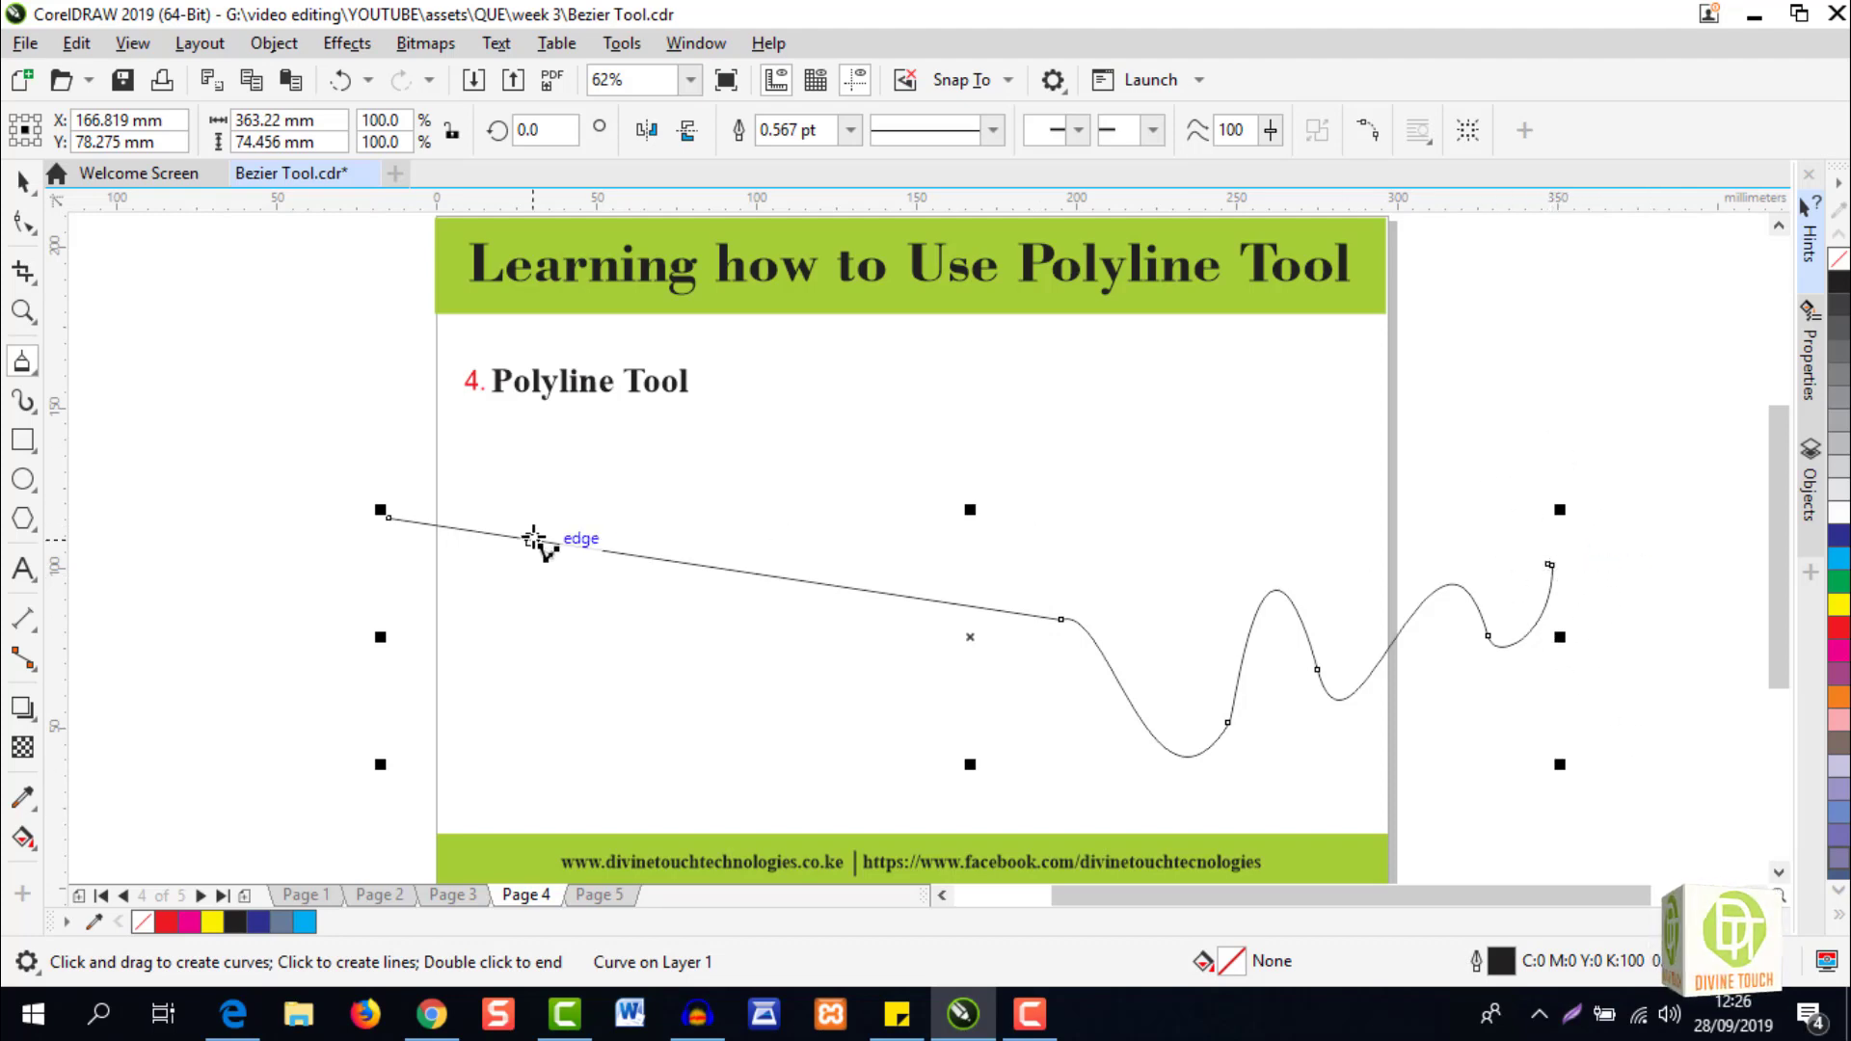
pyautogui.press('Delete')
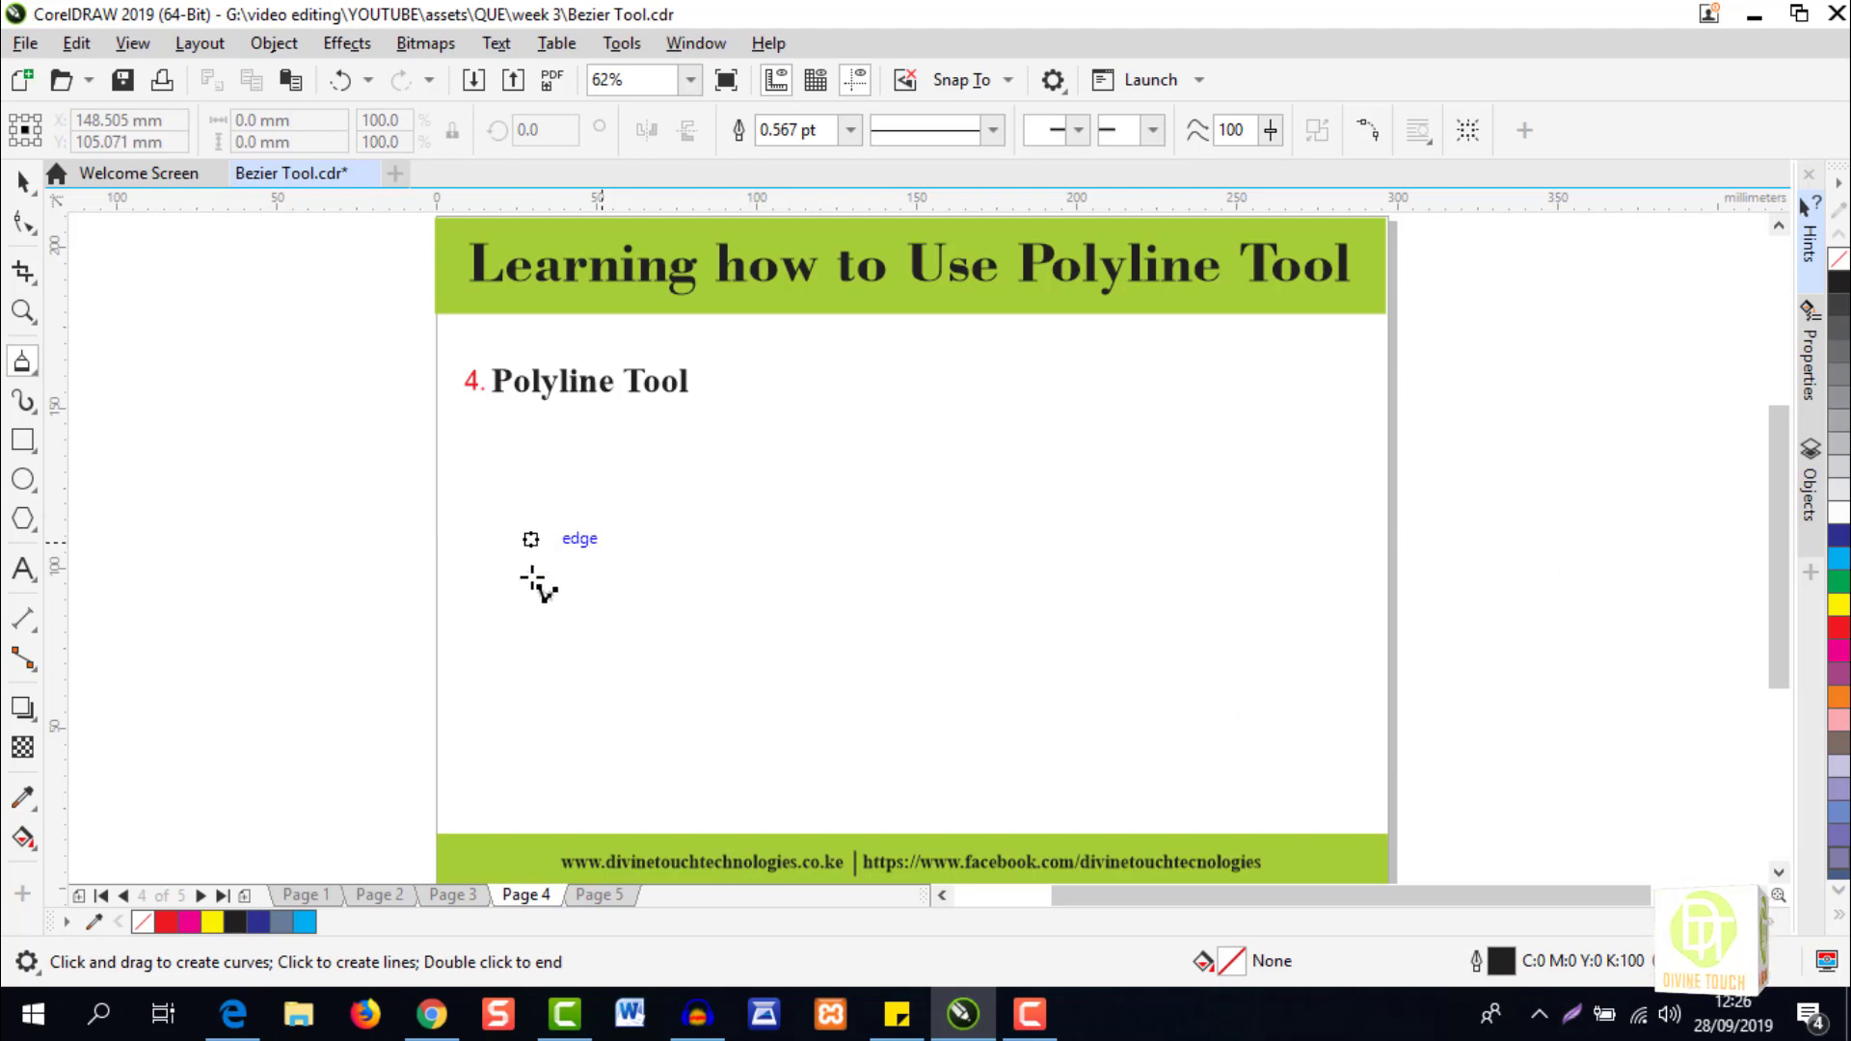
# Draw a page-wide polyline with a straight start, freehand waves and a straight end, about 294 × 55 mm overall, and delete it.
pyautogui.click(440, 520)
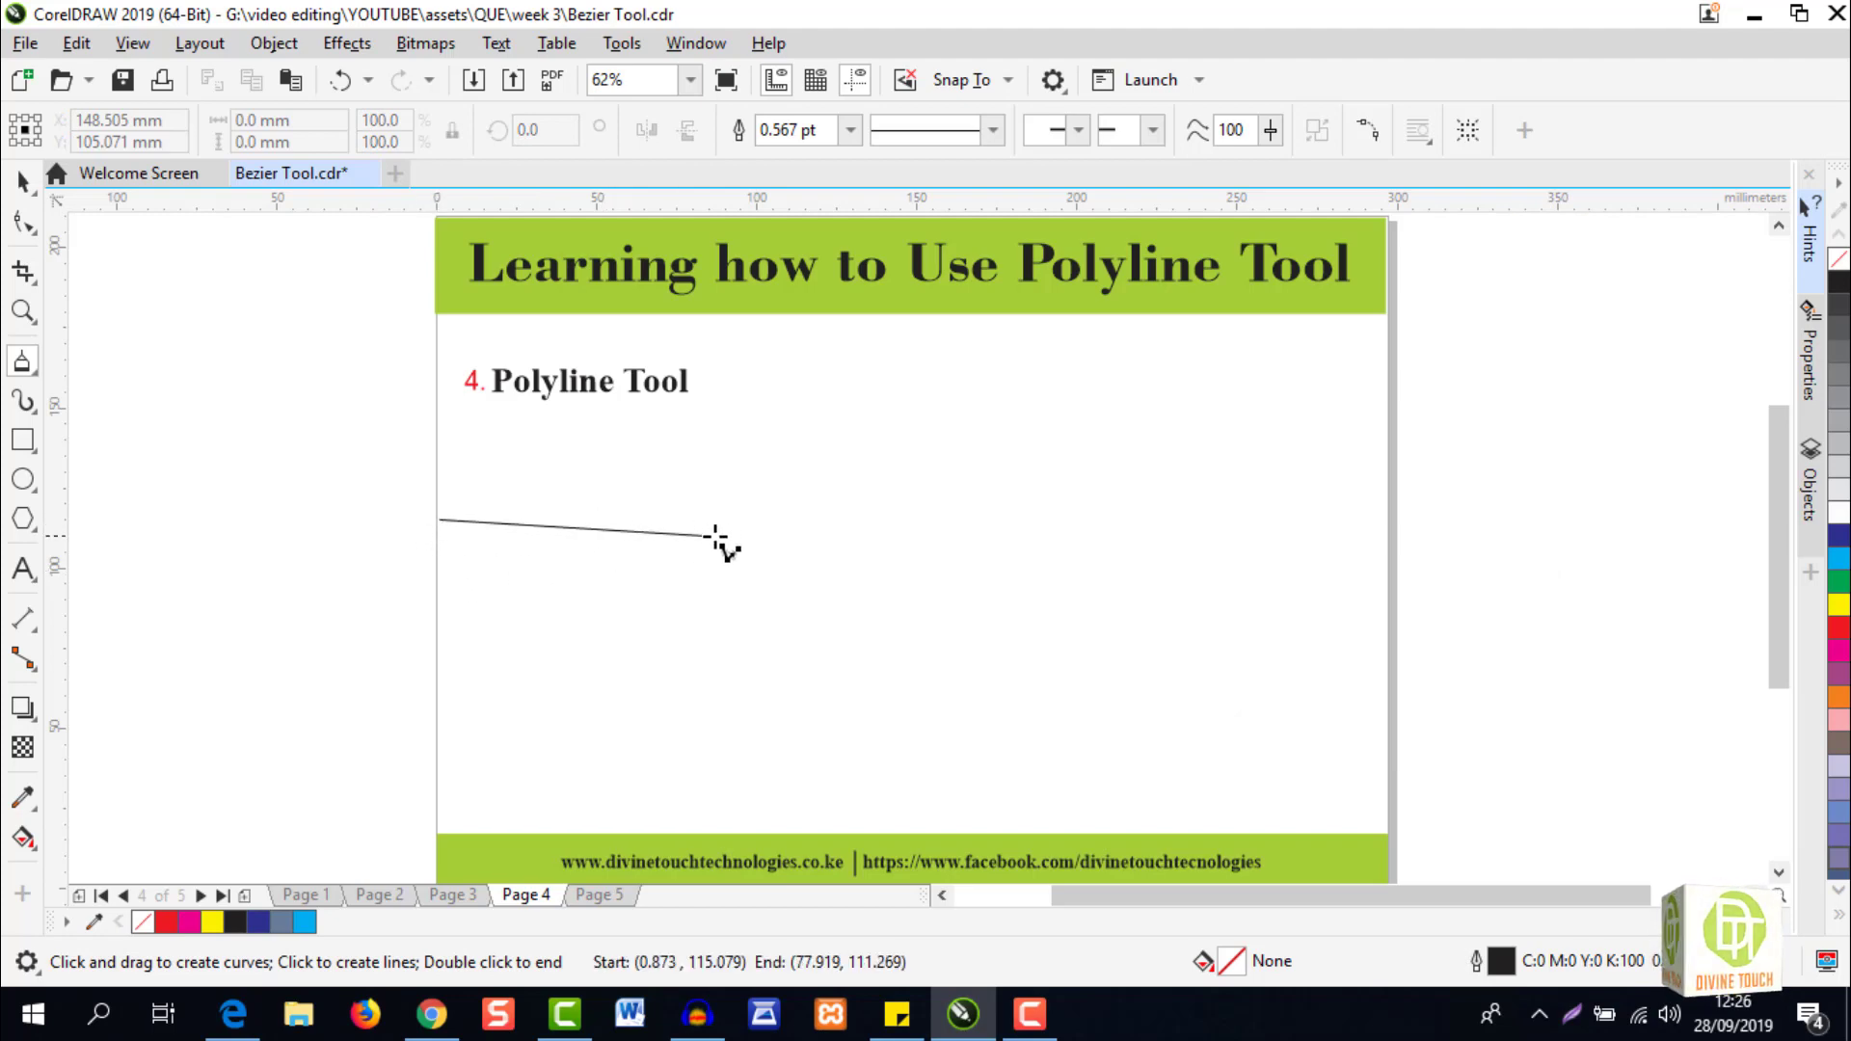
pyautogui.click(787, 532)
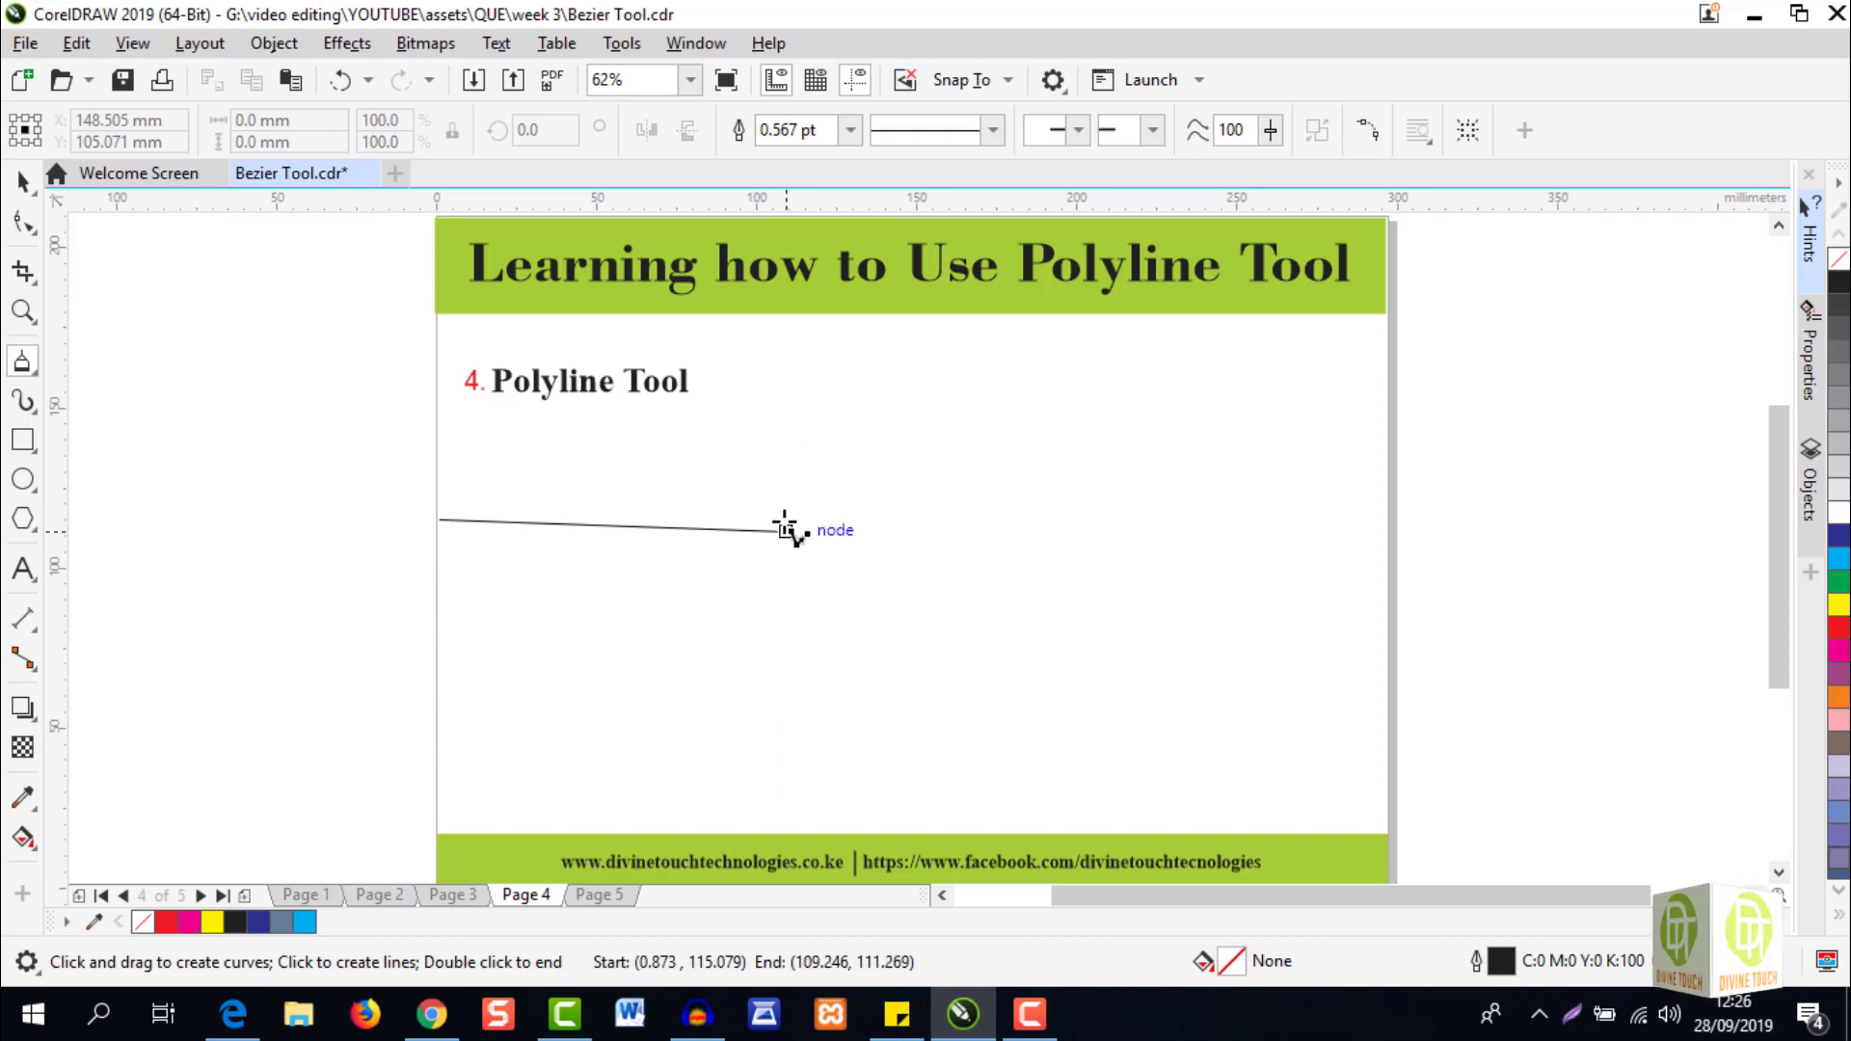
pyautogui.moveTo(785, 529)
pyautogui.mouseDown()
pyautogui.moveTo(788, 578)
pyautogui.moveTo(816, 605)
pyautogui.moveTo(871, 535)
pyautogui.moveTo(921, 545)
pyautogui.moveTo(940, 608)
pyautogui.moveTo(988, 595)
pyautogui.moveTo(1009, 545)
pyautogui.moveTo(1035, 538)
pyautogui.moveTo(1077, 565)
pyautogui.moveTo(1114, 635)
pyautogui.moveTo(1153, 559)
pyautogui.moveTo(1194, 536)
pyautogui.moveTo(1260, 599)
pyautogui.moveTo(1289, 591)
pyautogui.moveTo(1258, 618)
pyautogui.moveTo(1327, 682)
pyautogui.moveTo(1381, 470)
pyautogui.mouseUp()
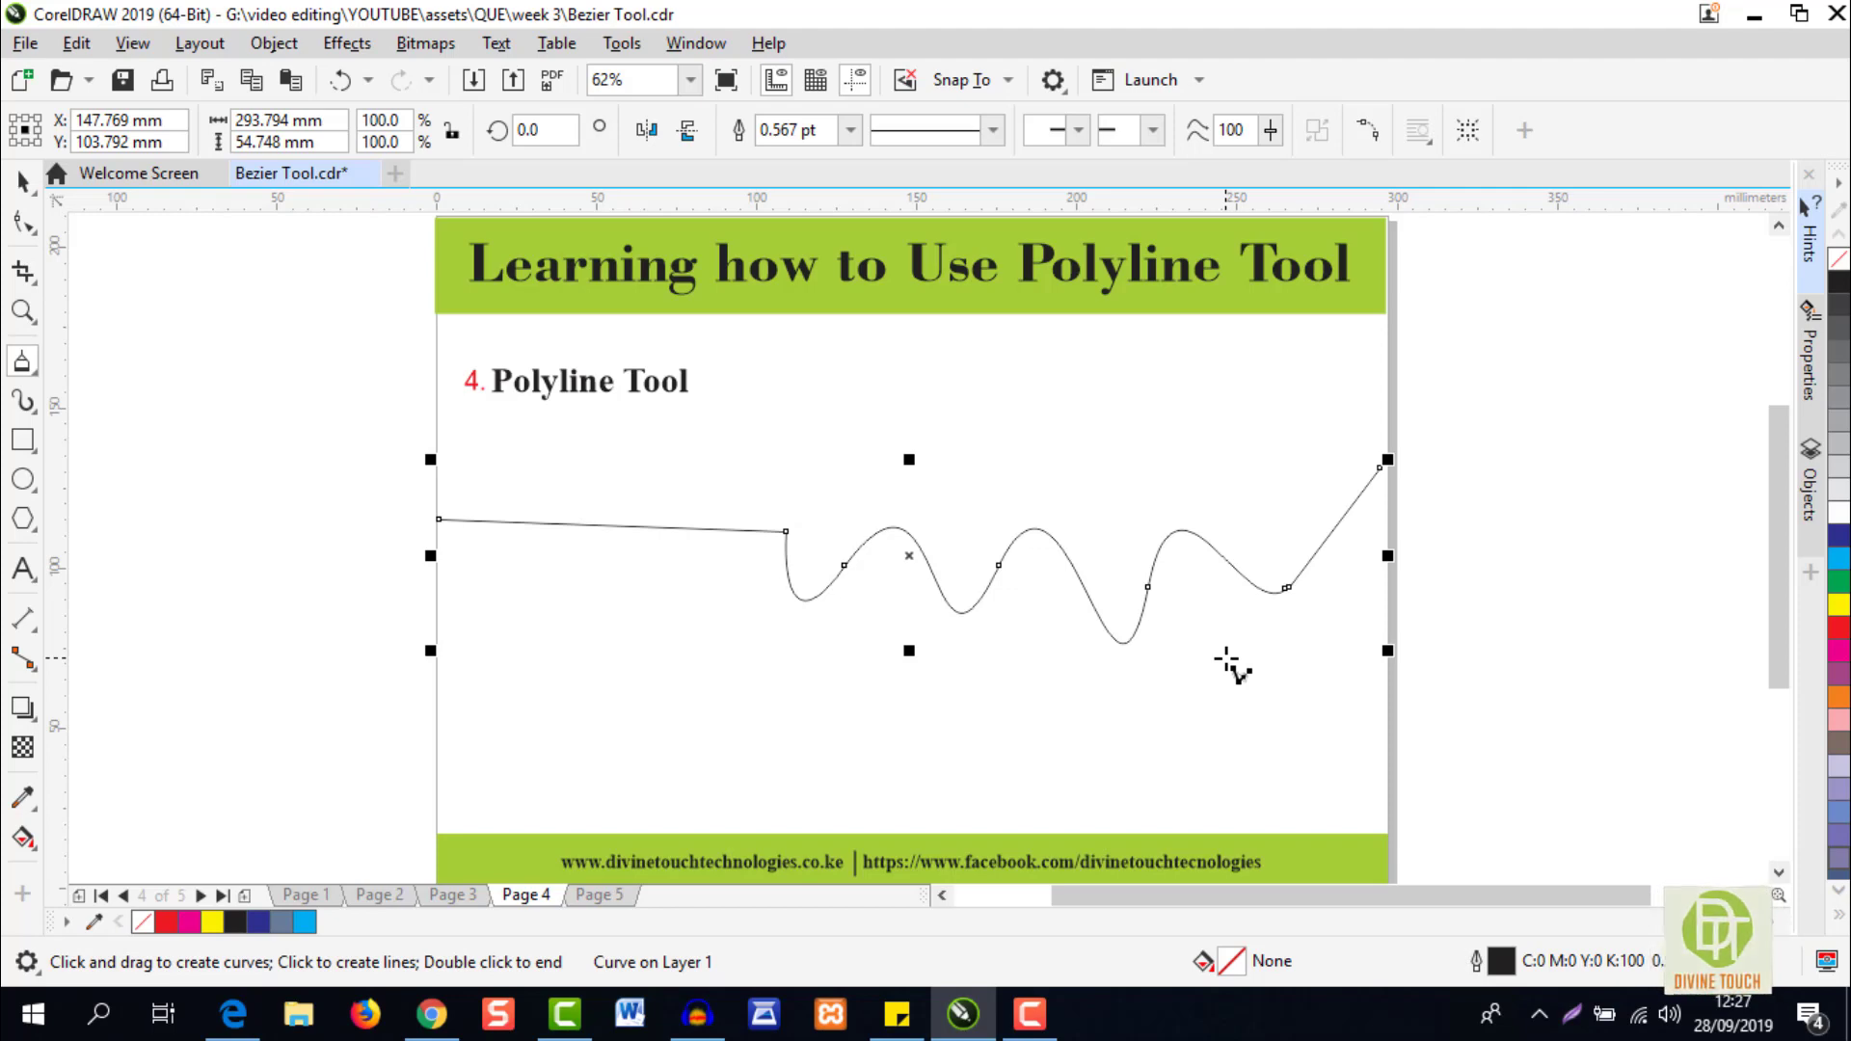
pyautogui.press('Delete')
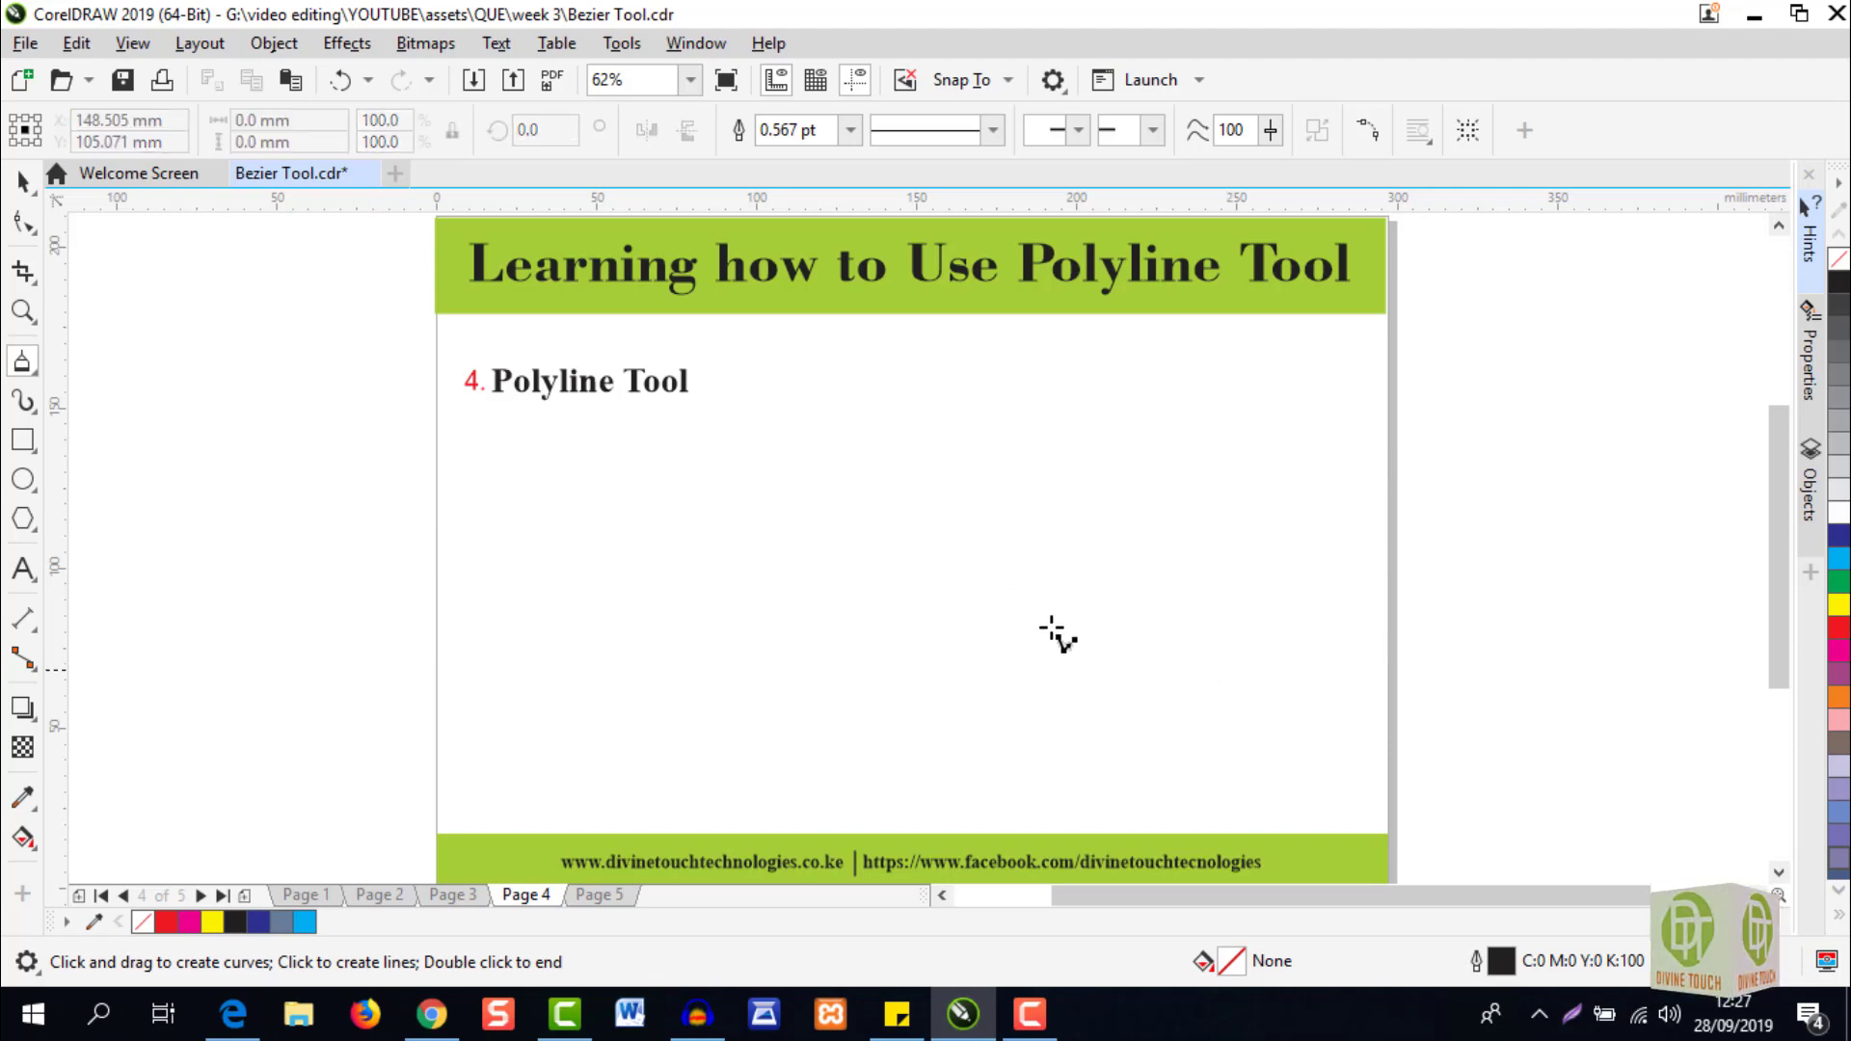
# Draw a polyline with a horizontal start, a freehand dip and arch, and a short straight end, about 222 × 41 mm overall, and delete it.
pyautogui.click(440, 518)
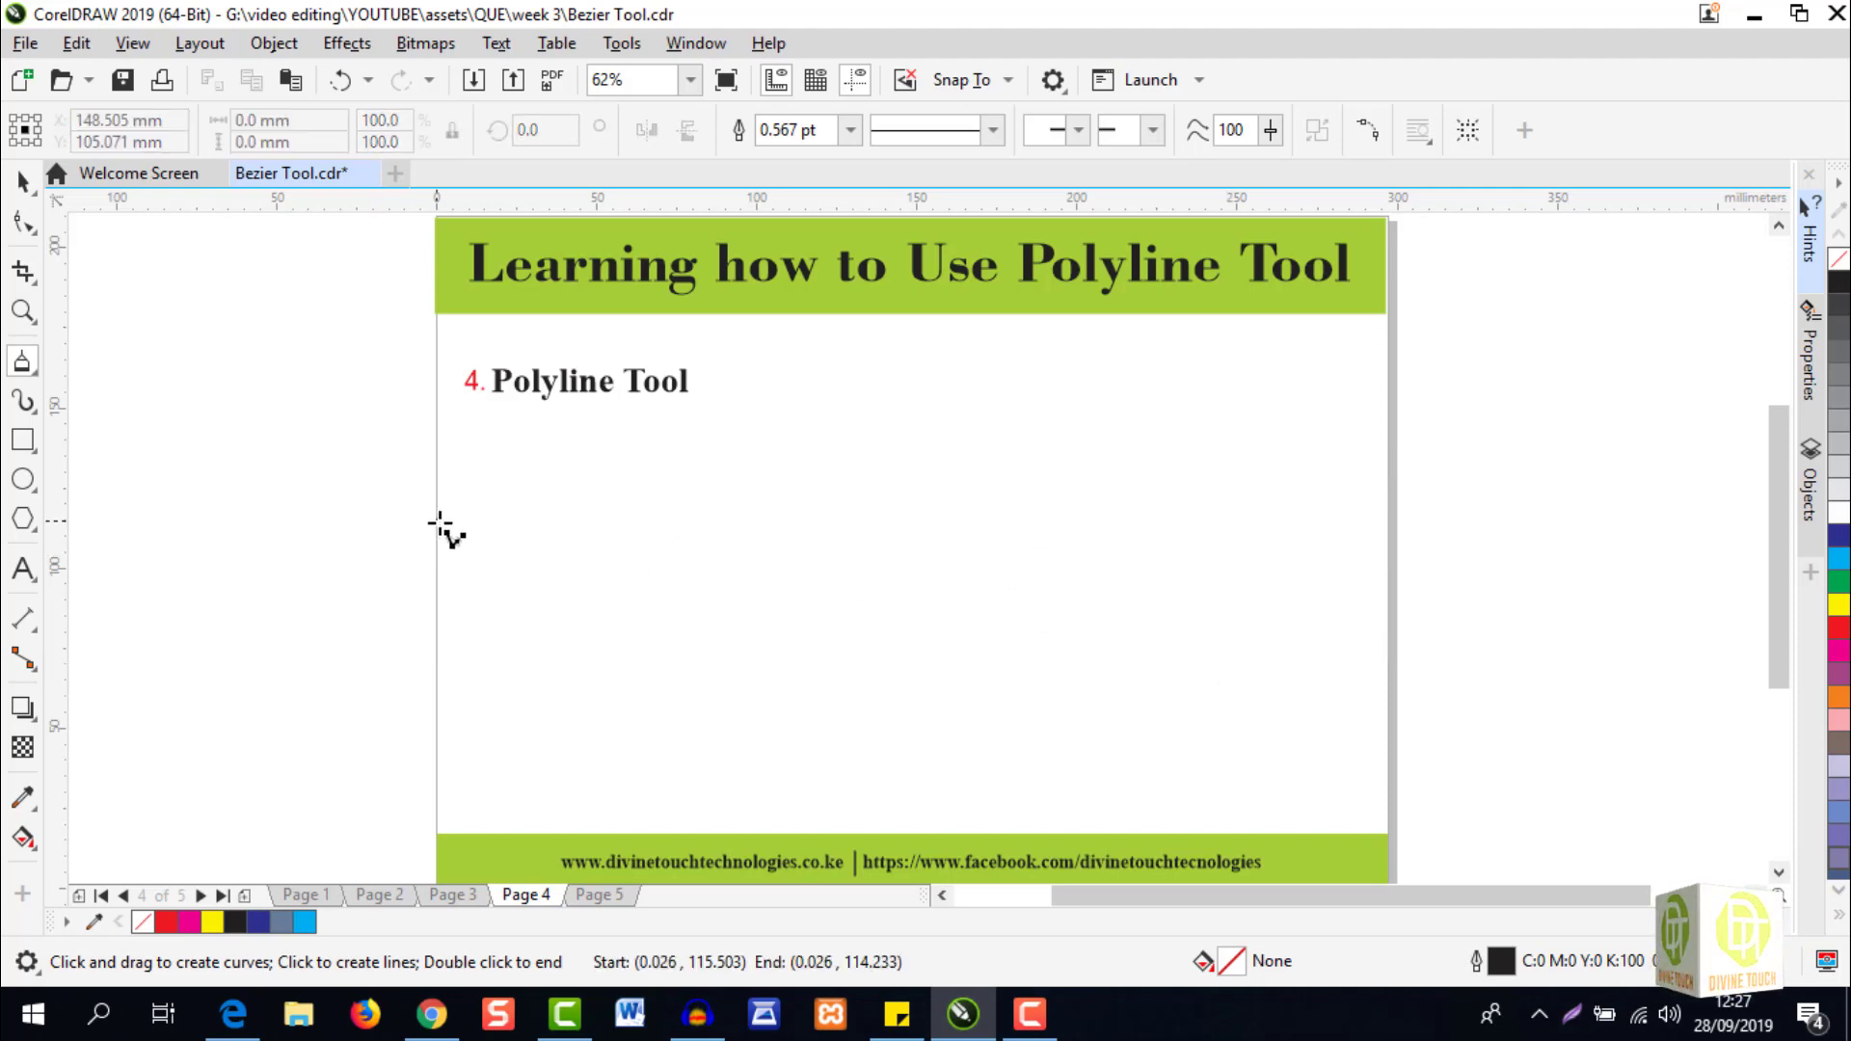
pyautogui.click(874, 518)
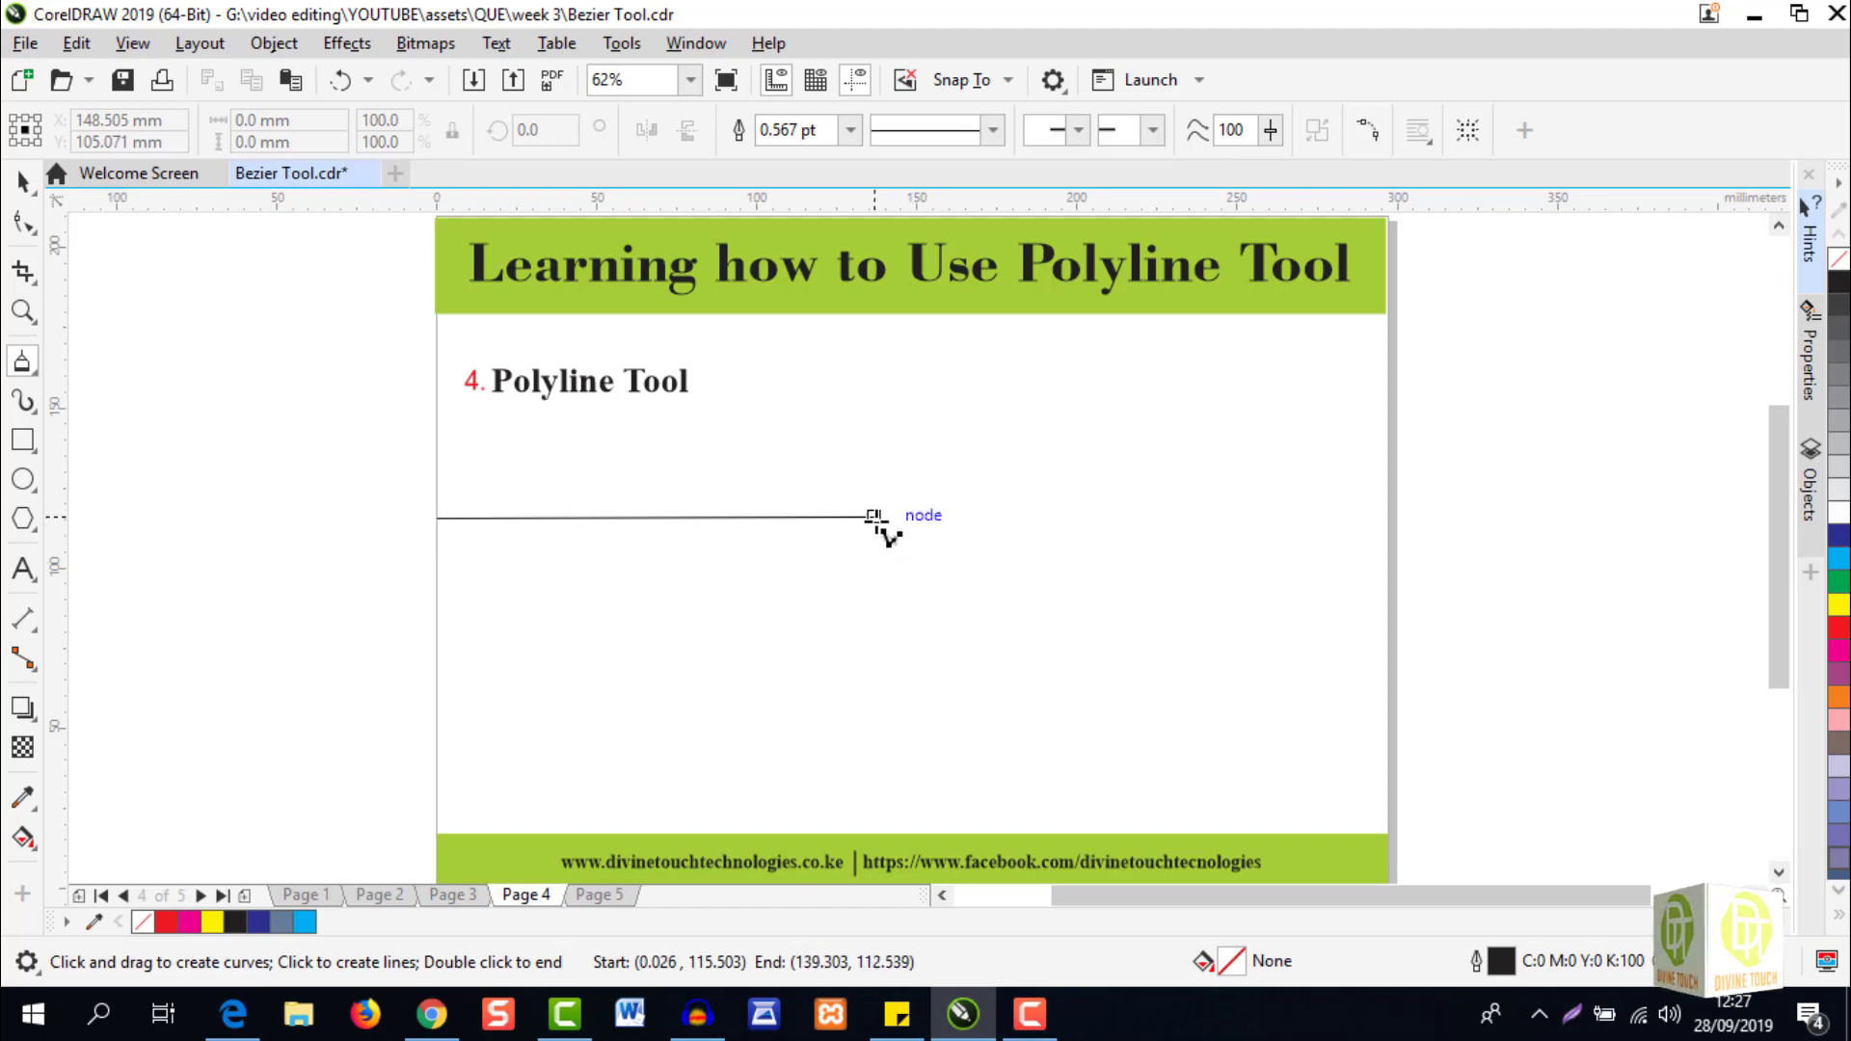
pyautogui.moveTo(874, 517)
pyautogui.mouseDown()
pyautogui.moveTo(912, 597)
pyautogui.moveTo(934, 583)
pyautogui.moveTo(952, 506)
pyautogui.moveTo(1114, 533)
pyautogui.moveTo(1105, 596)
pyautogui.mouseUp()
pyautogui.doubleClick(1153, 639)
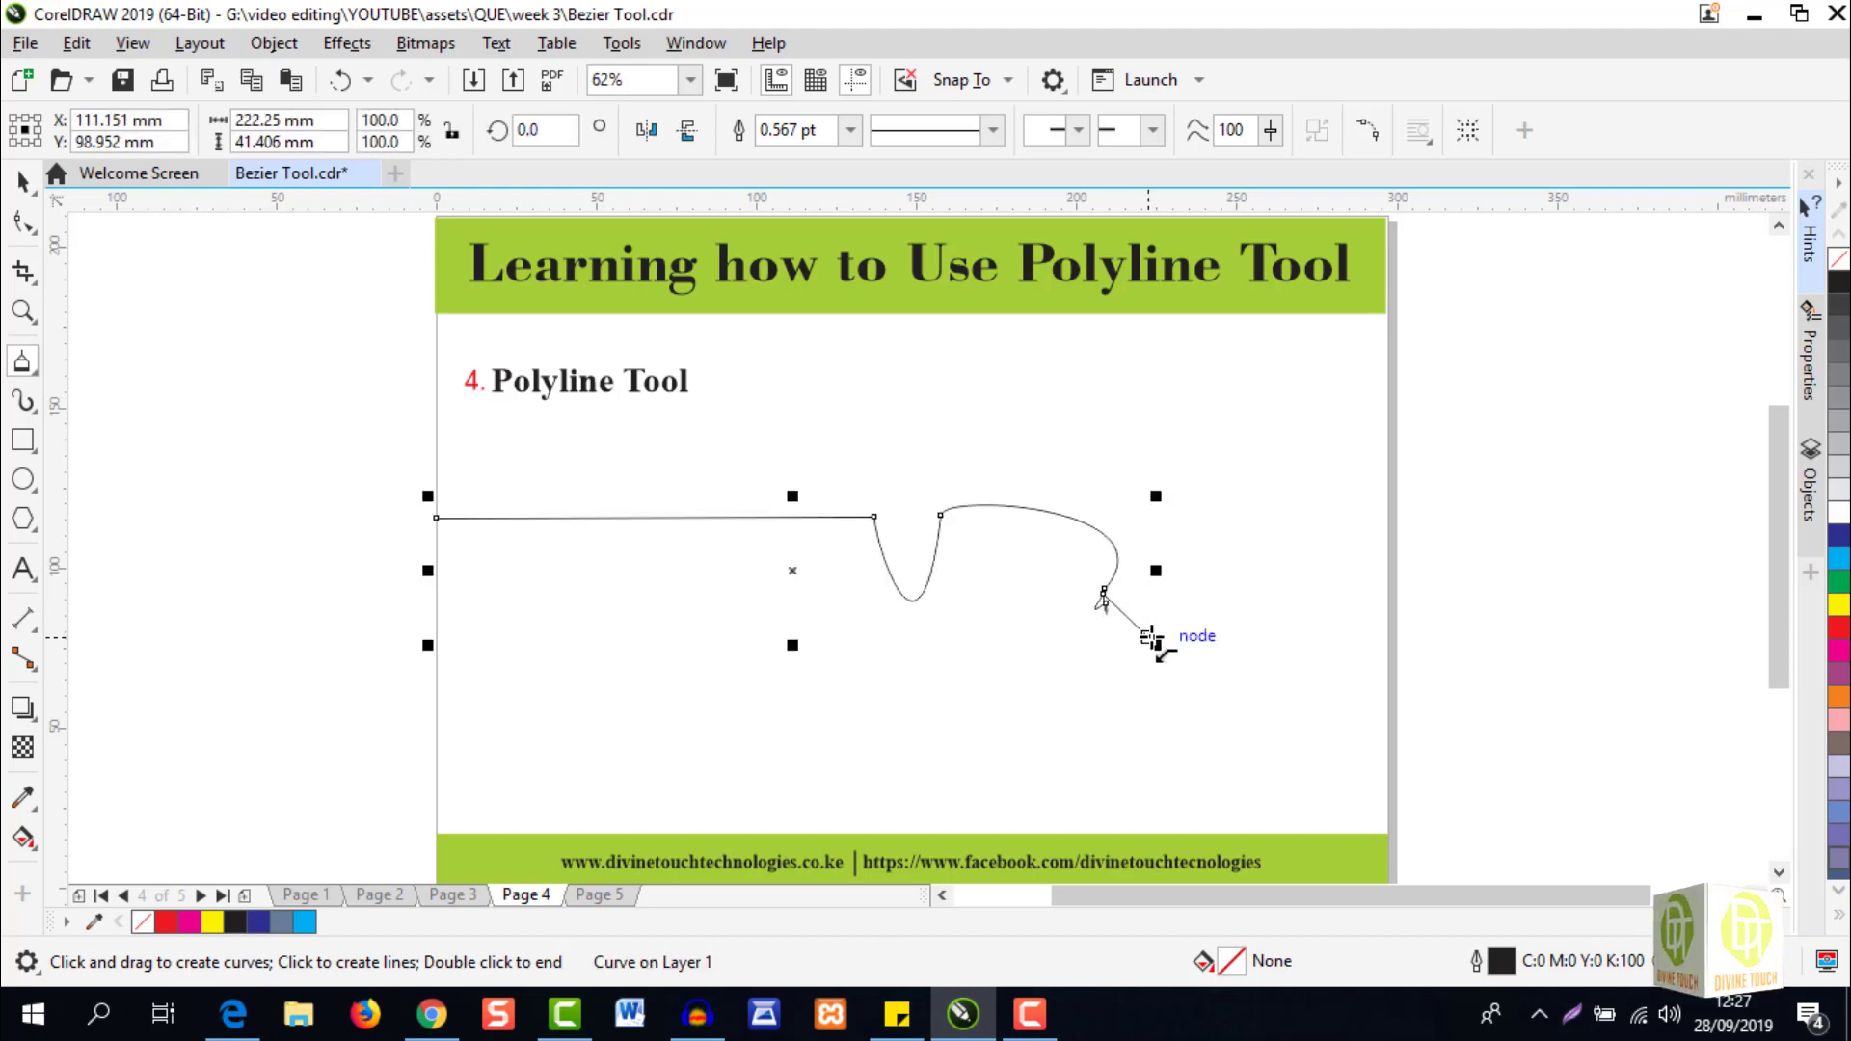
pyautogui.press('Delete')
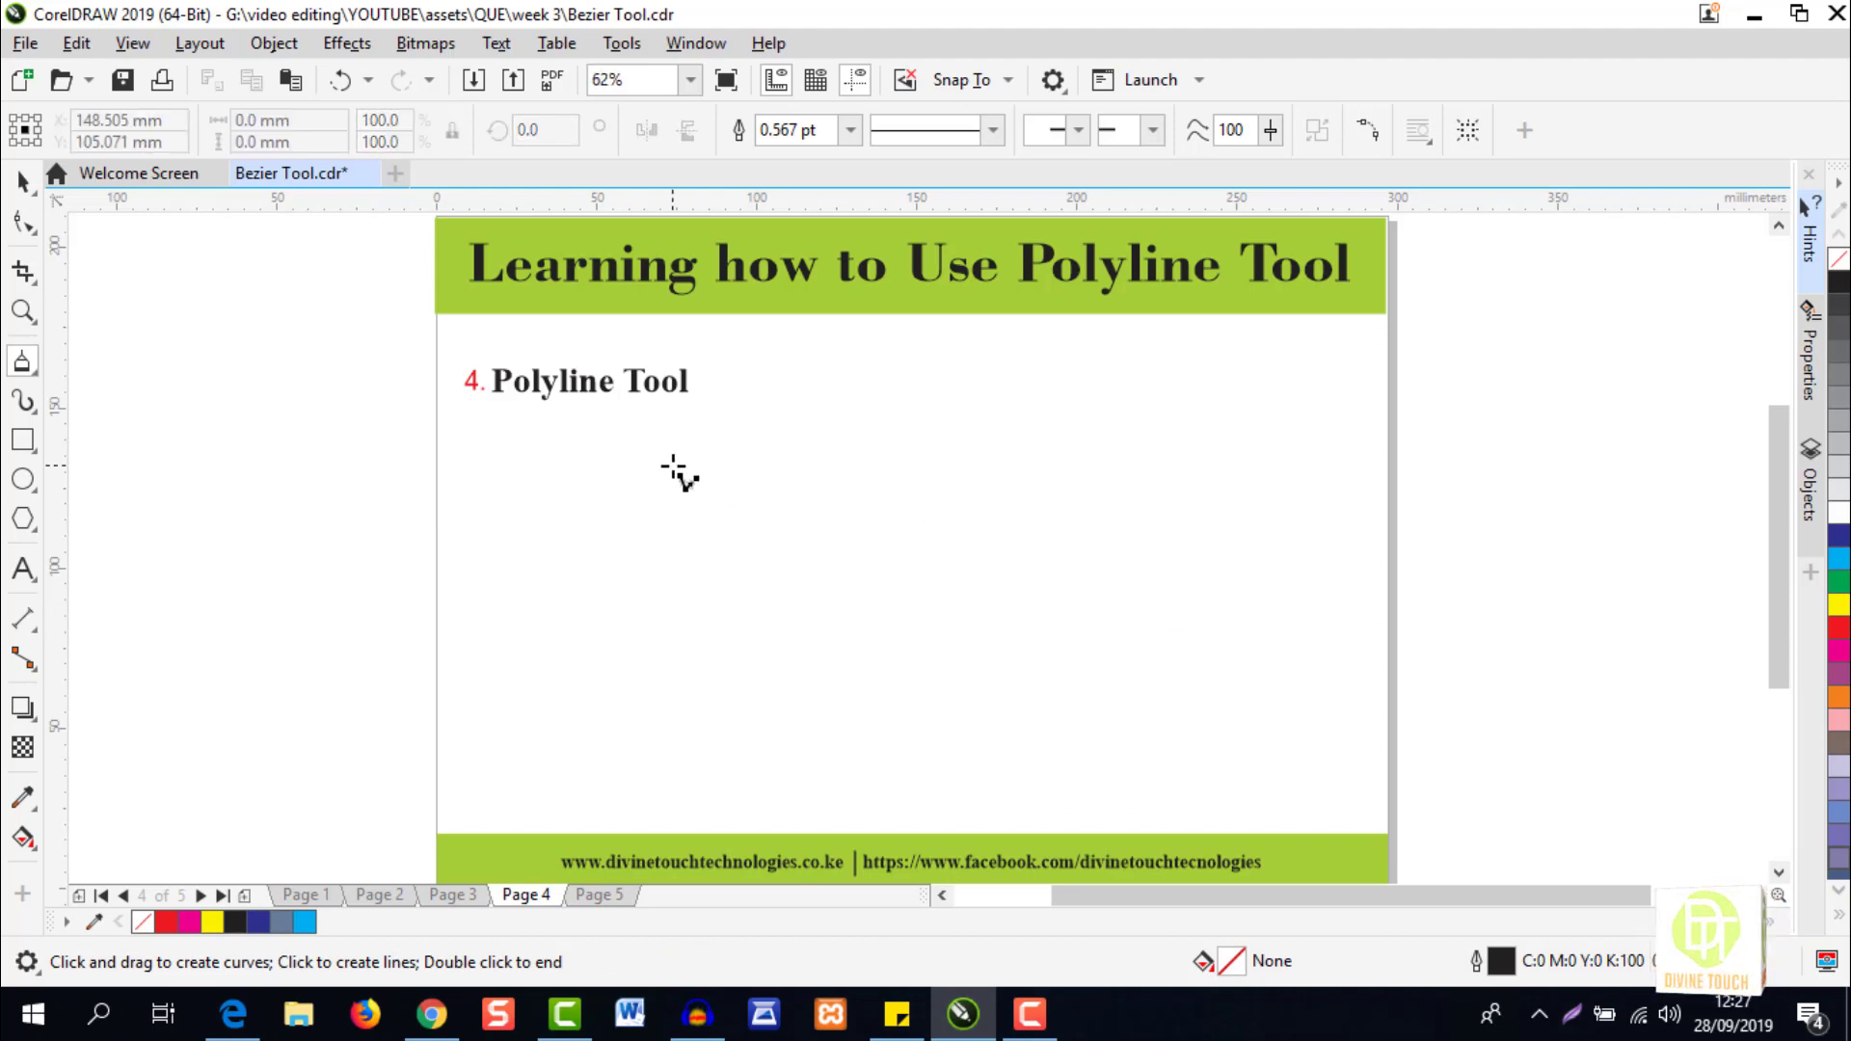
# Start a polyline with a straight segment about 74 mm long and freehand waves, shifting the unfinished line about 86 mm left and 19 mm up.
pyautogui.click(460, 557)
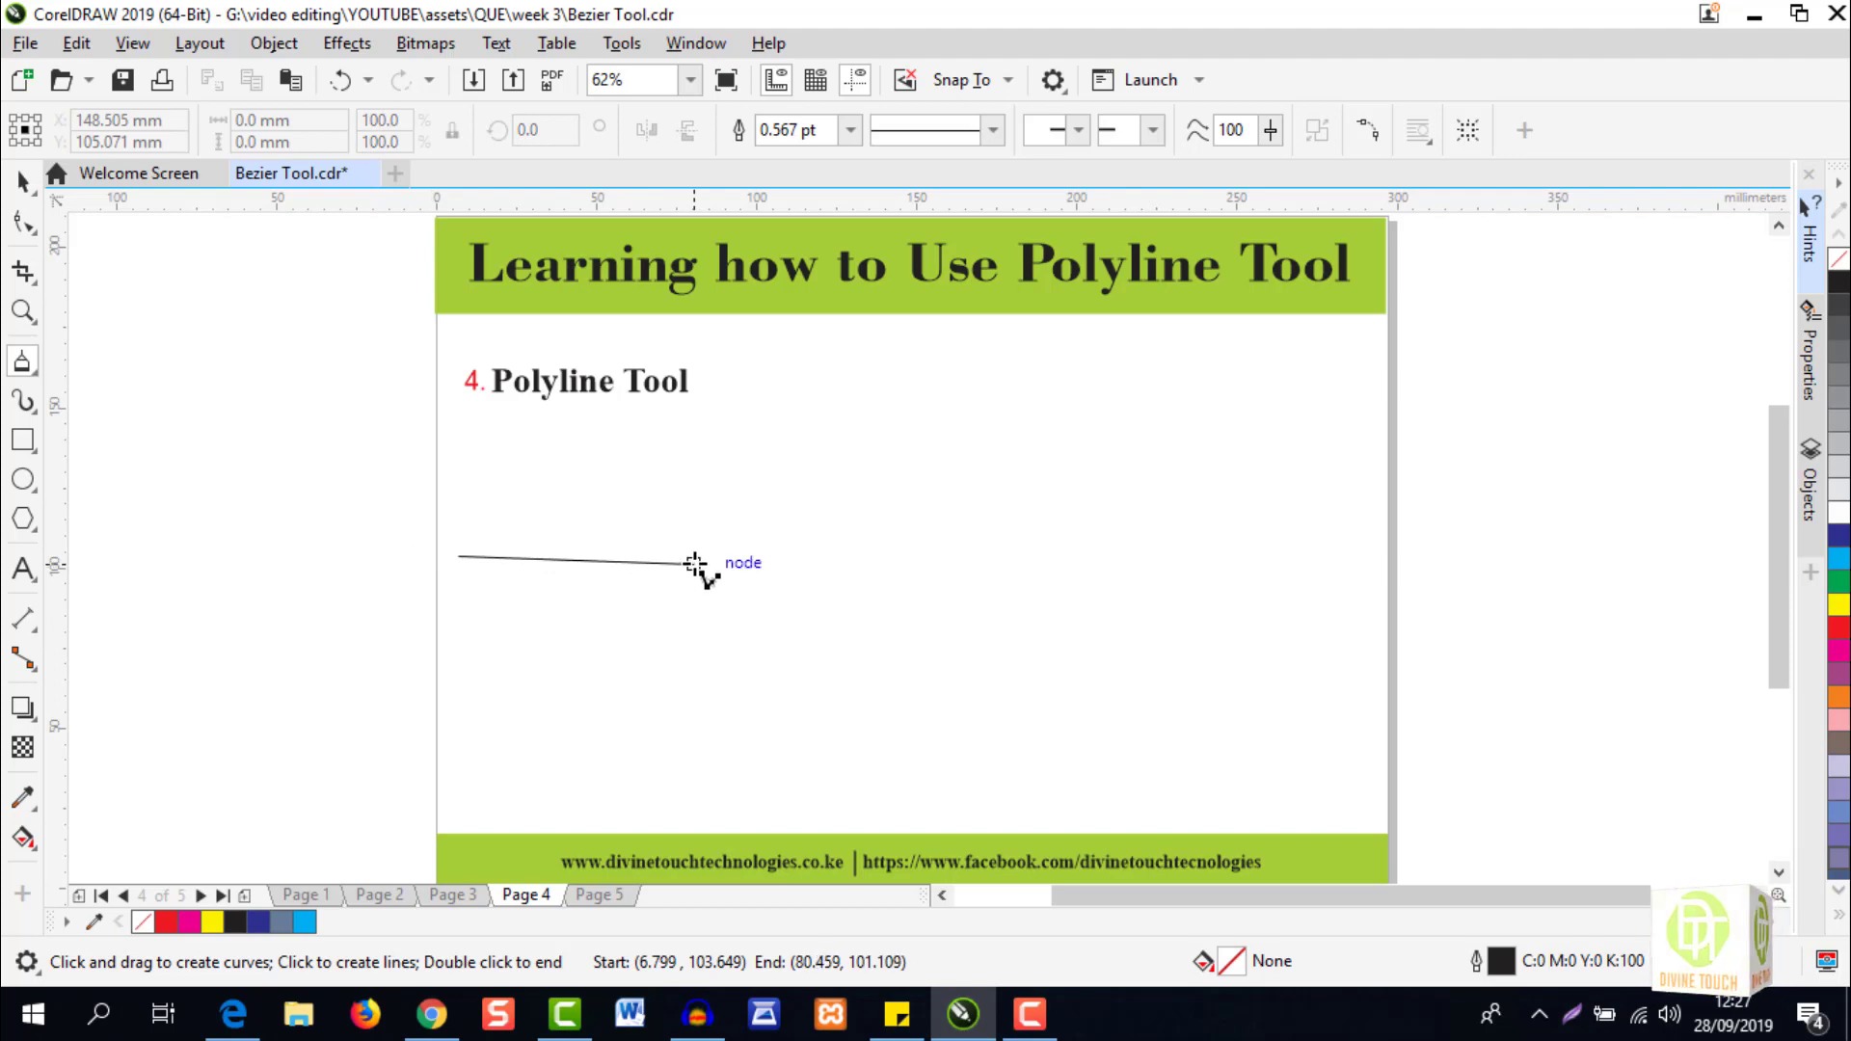
pyautogui.click(694, 564)
pyautogui.moveTo(694, 634)
pyautogui.mouseDown()
pyautogui.moveTo(738, 637)
pyautogui.moveTo(799, 552)
pyautogui.moveTo(851, 634)
pyautogui.moveTo(884, 637)
pyautogui.moveTo(901, 564)
pyautogui.moveTo(927, 552)
pyautogui.moveTo(963, 625)
pyautogui.mouseUp()
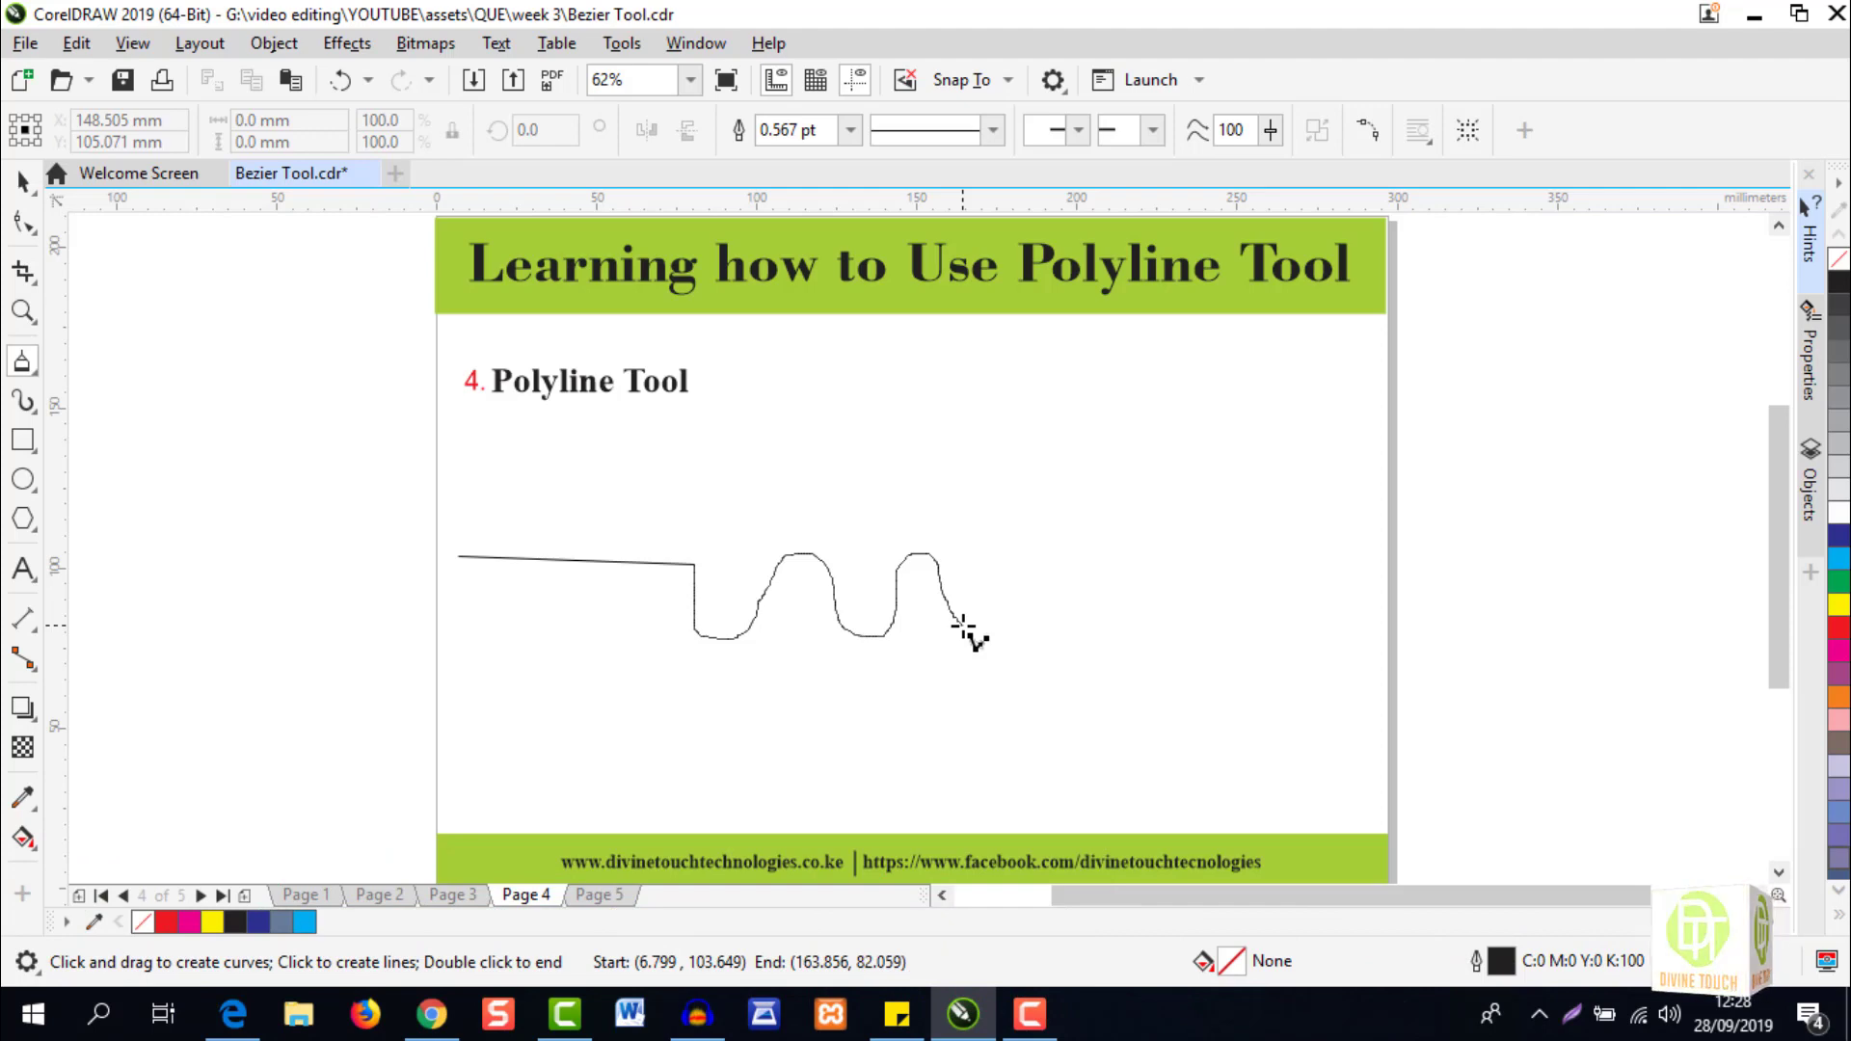
pyautogui.moveTo(963, 625)
pyautogui.mouseDown()
pyautogui.moveTo(1032, 582)
pyautogui.moveTo(984, 686)
pyautogui.moveTo(957, 579)
pyautogui.moveTo(1022, 630)
pyautogui.moveTo(819, 640)
pyautogui.moveTo(951, 620)
pyautogui.moveTo(735, 675)
pyautogui.moveTo(703, 529)
pyautogui.moveTo(801, 620)
pyautogui.moveTo(711, 582)
pyautogui.moveTo(848, 546)
pyautogui.moveTo(826, 607)
pyautogui.moveTo(764, 574)
pyautogui.moveTo(843, 570)
pyautogui.moveTo(763, 596)
pyautogui.moveTo(688, 567)
pyautogui.mouseUp()
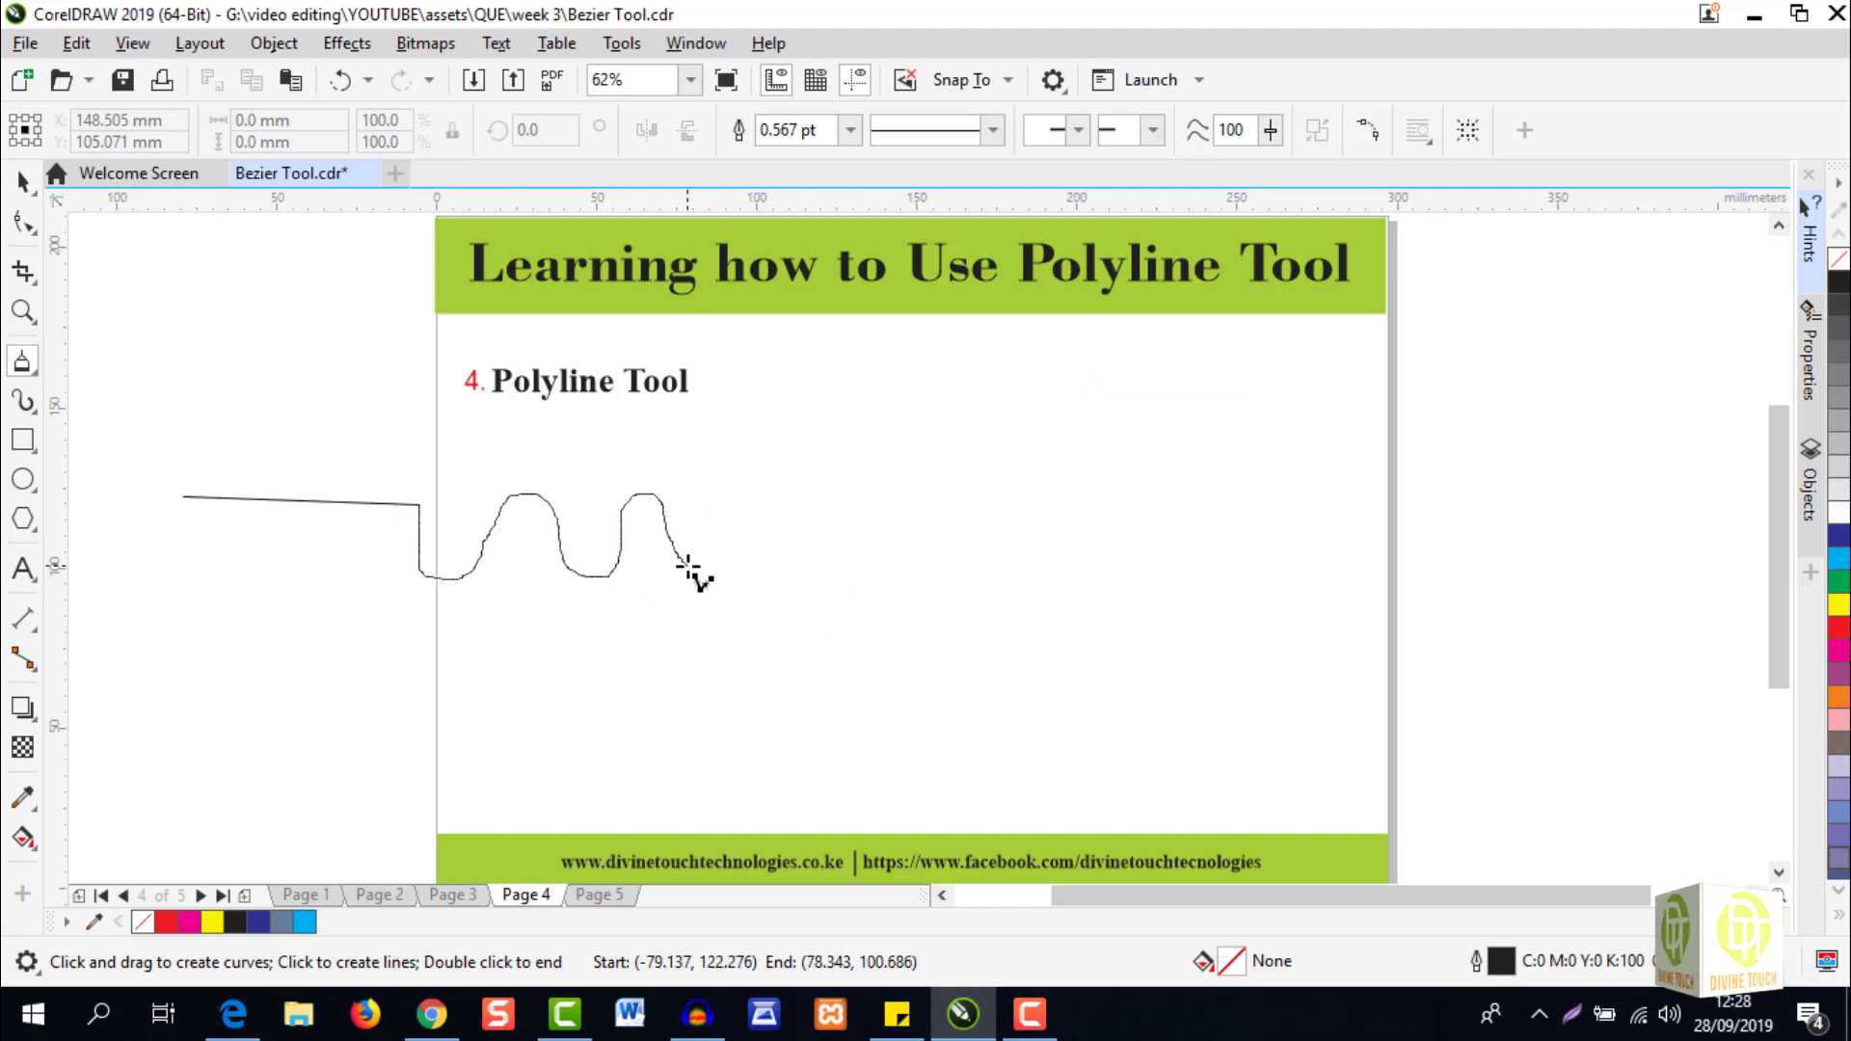
# Extend the unfinished polyline with freehand loops, shift it about 110 mm right, end with two straight segments, about 250 × 76 mm overall, and delete it.
pyautogui.moveTo(688, 569)
pyautogui.mouseDown()
pyautogui.moveTo(712, 598)
pyautogui.moveTo(765, 593)
pyautogui.moveTo(787, 538)
pyautogui.moveTo(845, 507)
pyautogui.moveTo(861, 548)
pyautogui.moveTo(848, 640)
pyautogui.moveTo(778, 671)
pyautogui.moveTo(441, 641)
pyautogui.moveTo(443, 679)
pyautogui.moveTo(489, 712)
pyautogui.moveTo(622, 673)
pyautogui.moveTo(648, 740)
pyautogui.mouseUp()
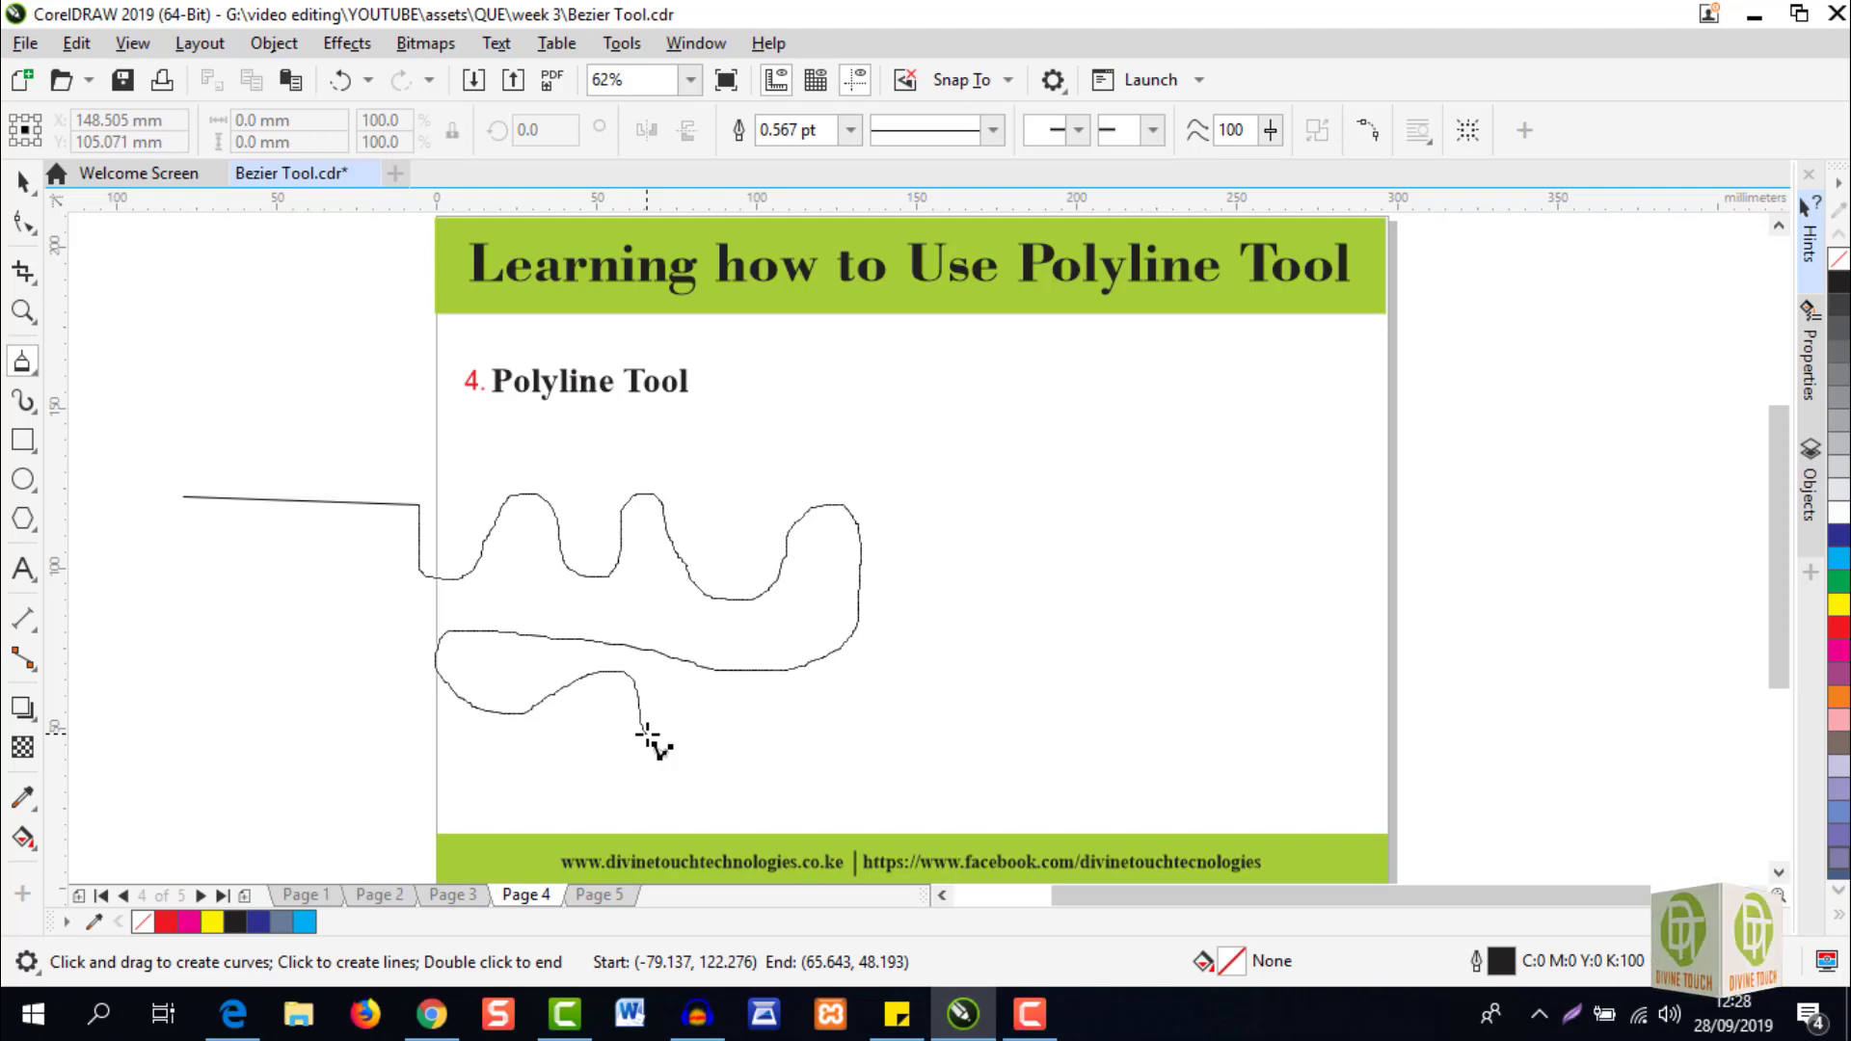
pyautogui.moveTo(648, 740)
pyautogui.mouseDown()
pyautogui.moveTo(718, 719)
pyautogui.moveTo(1037, 746)
pyautogui.moveTo(998, 735)
pyautogui.mouseUp()
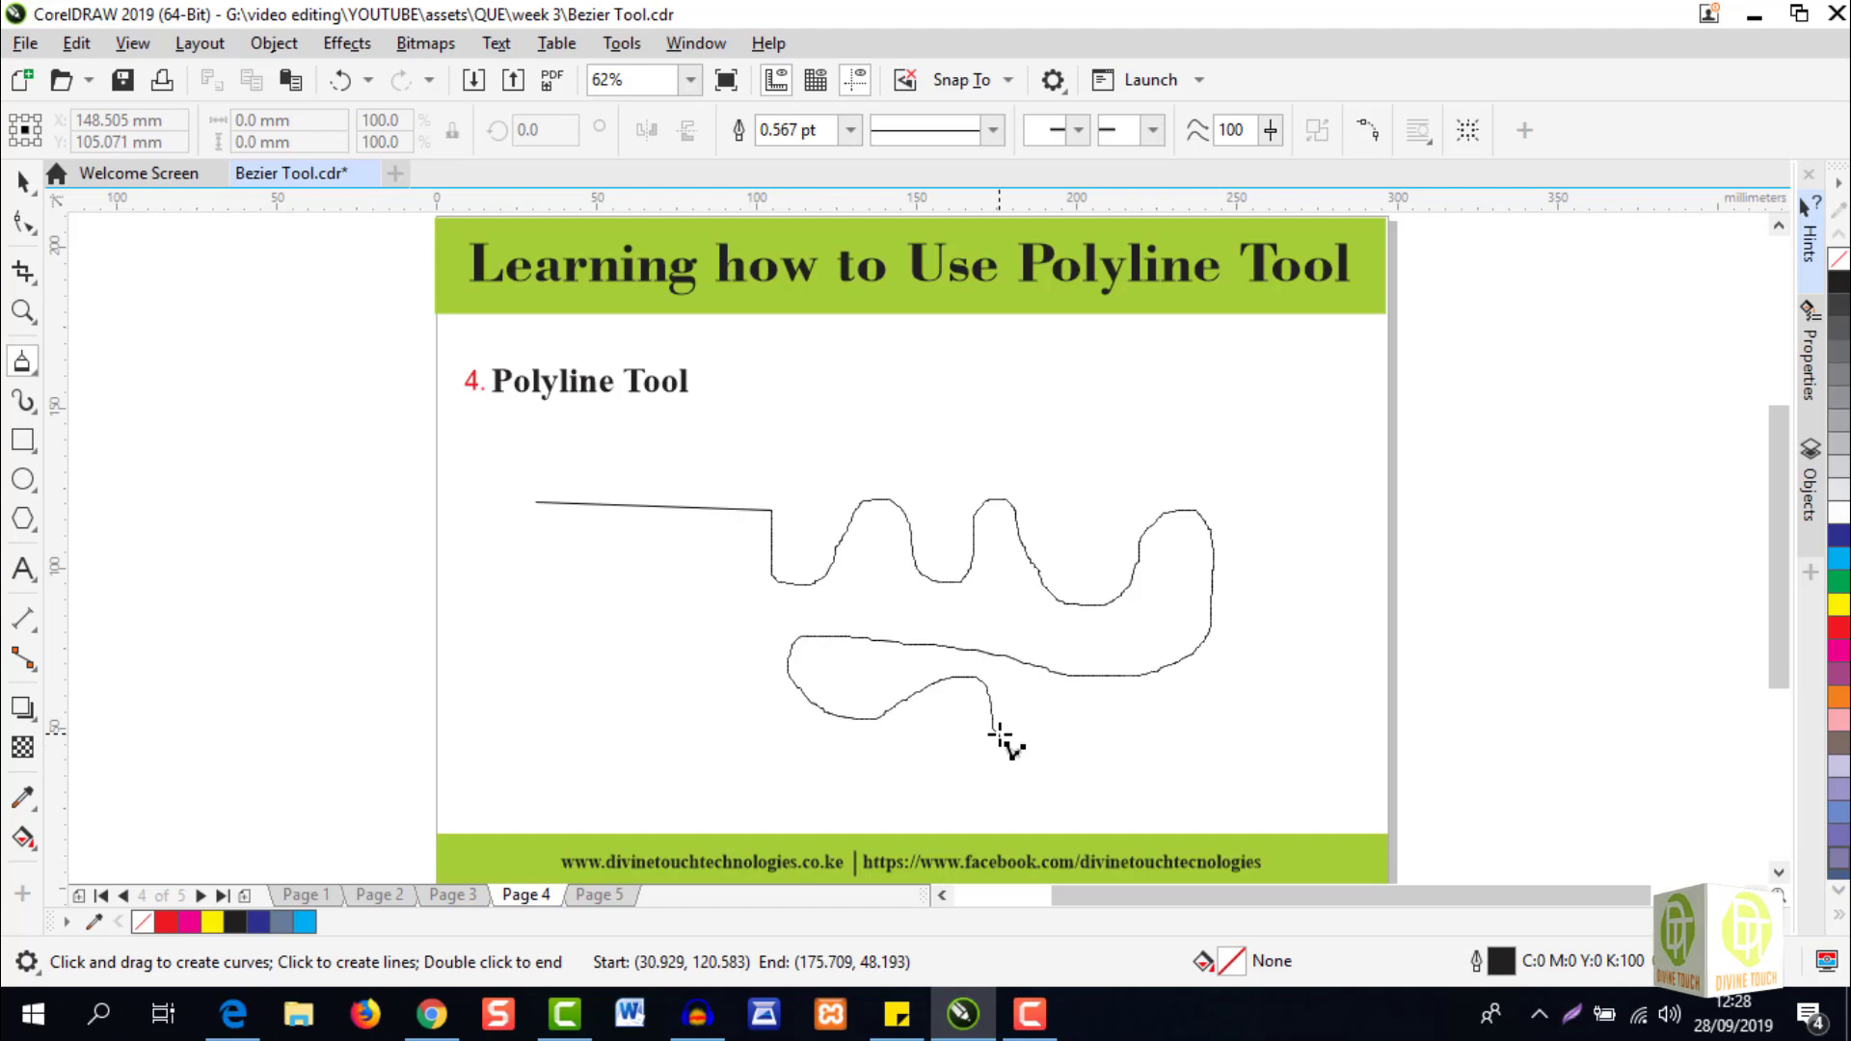
pyautogui.click(1152, 718)
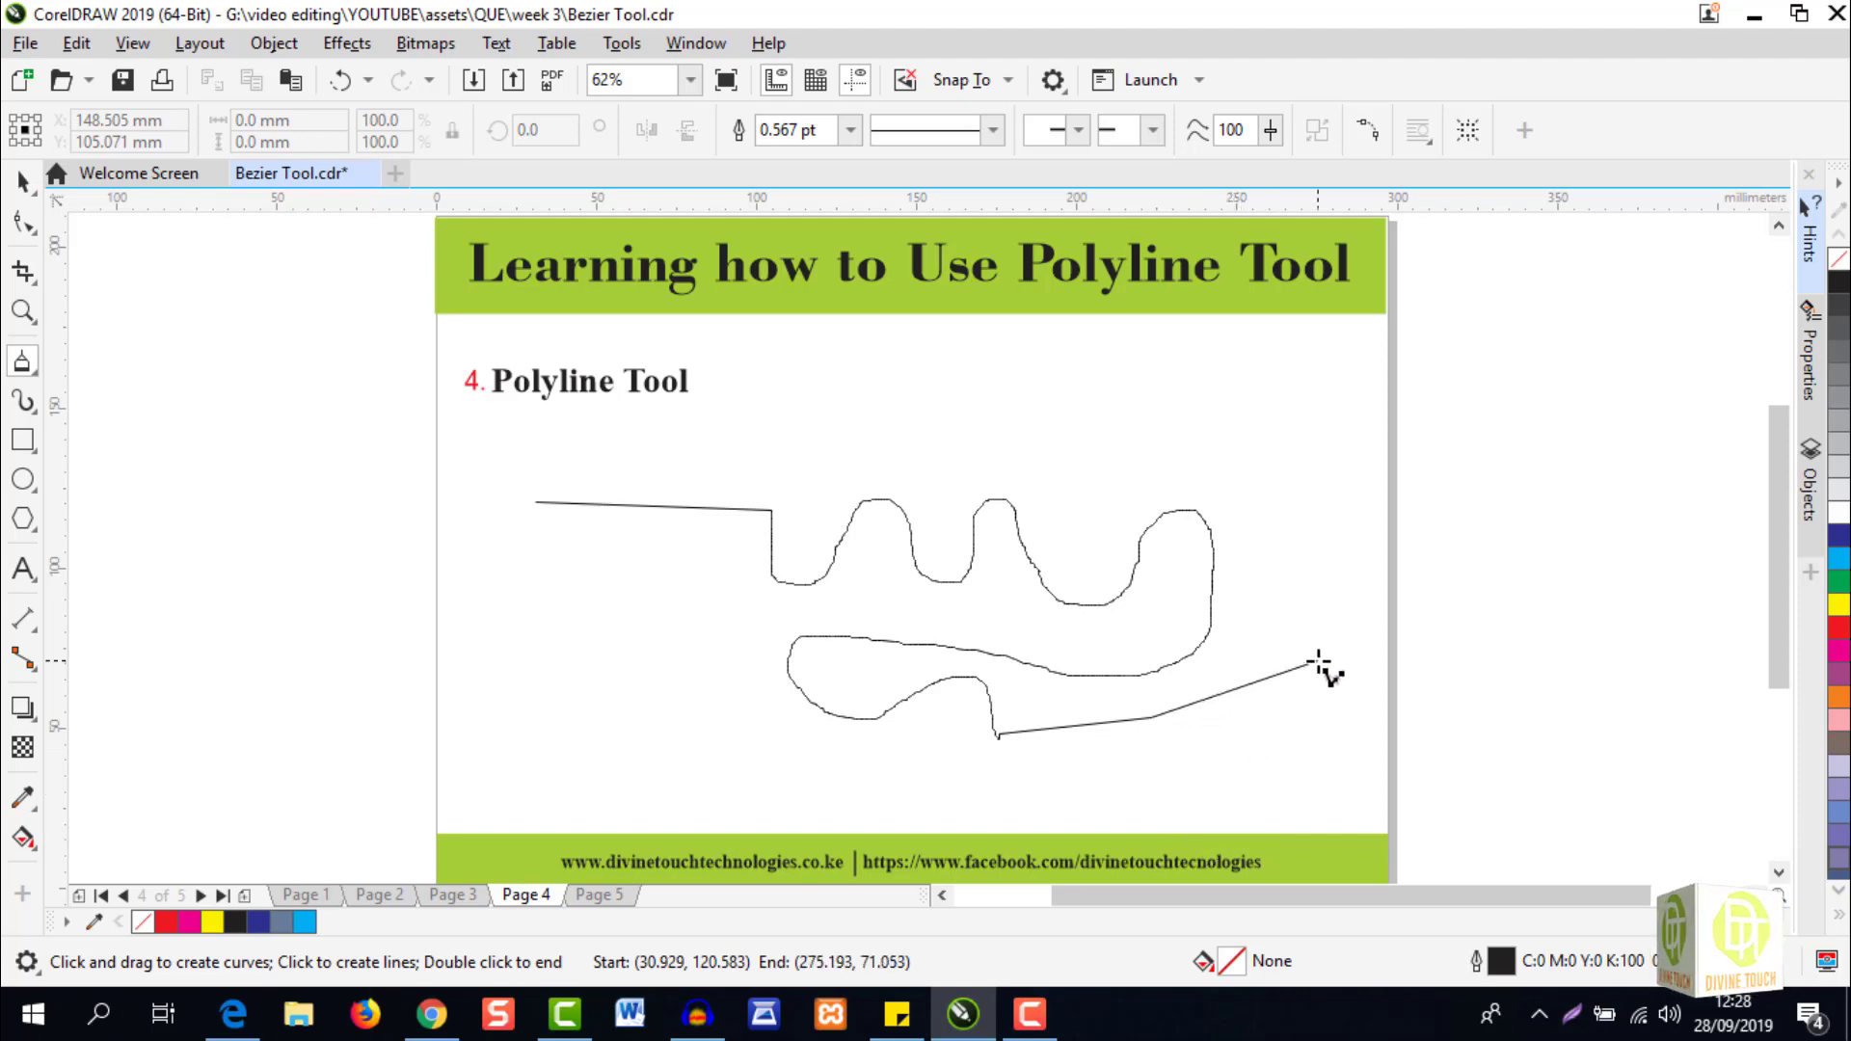
pyautogui.doubleClick(1337, 631)
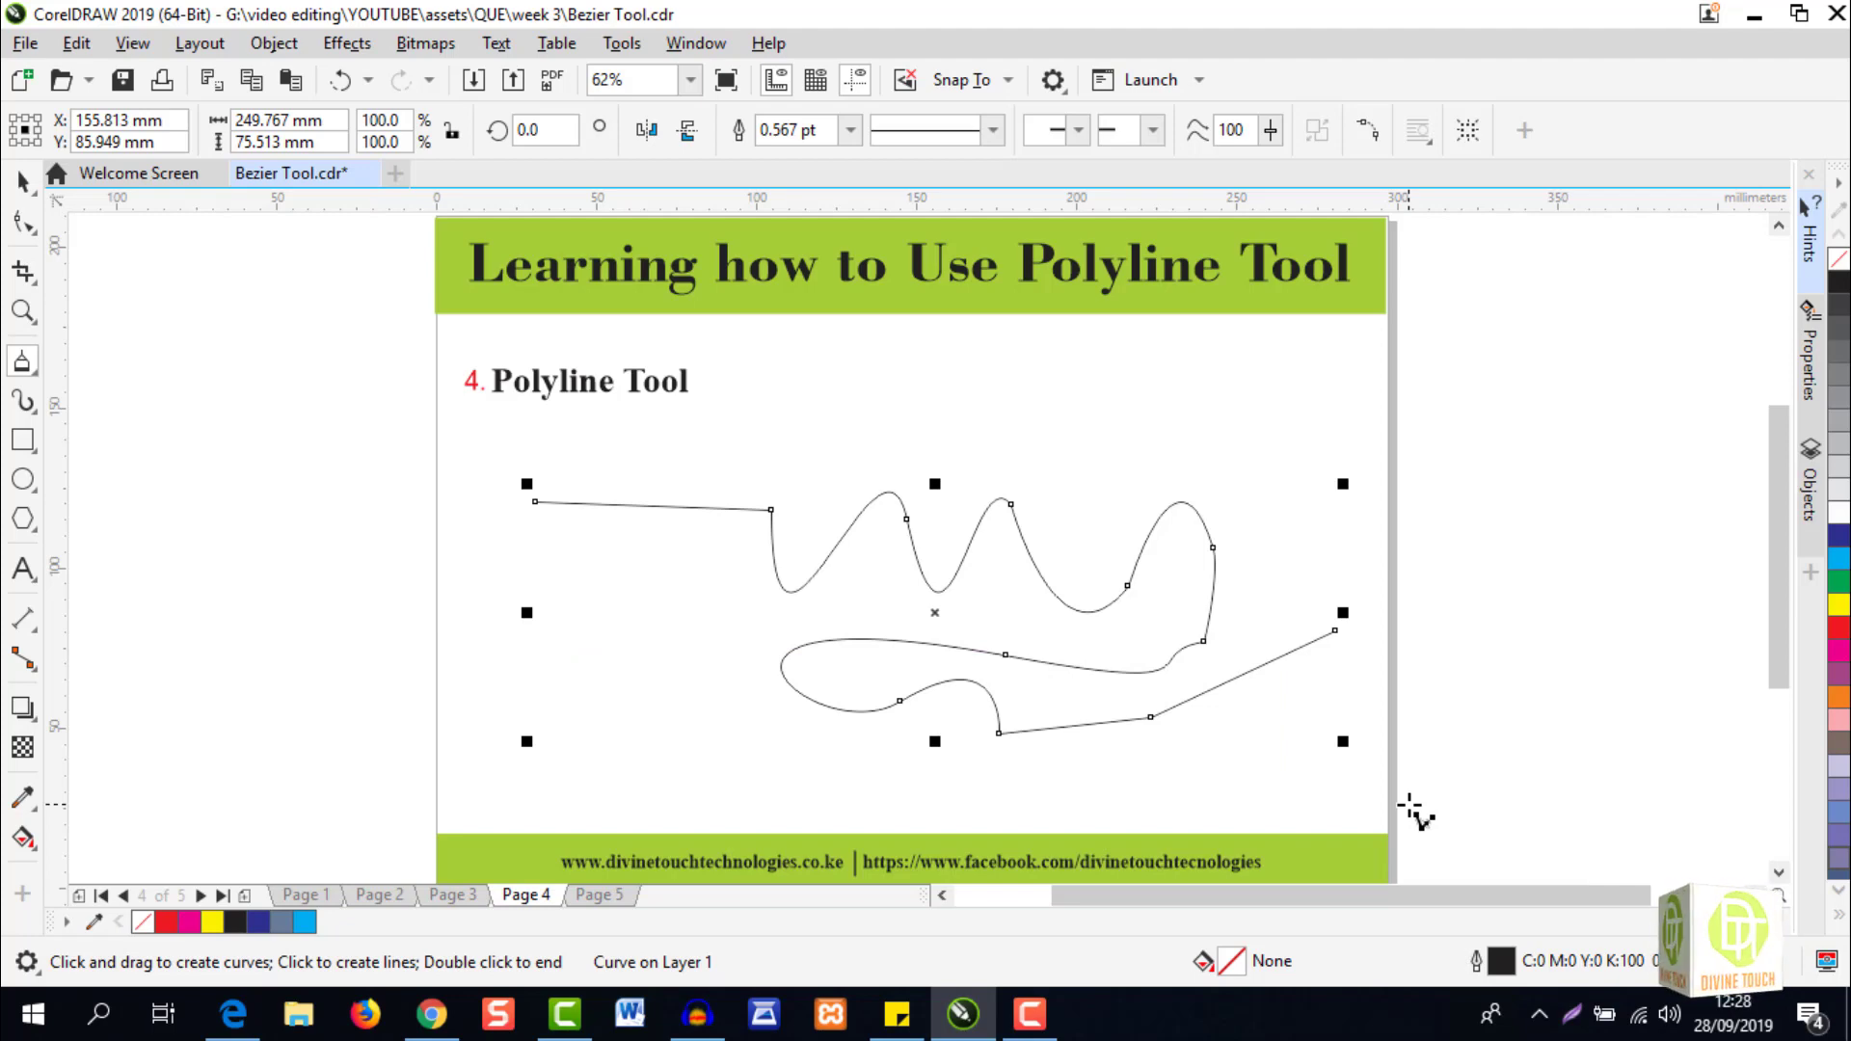
pyautogui.press('Delete')
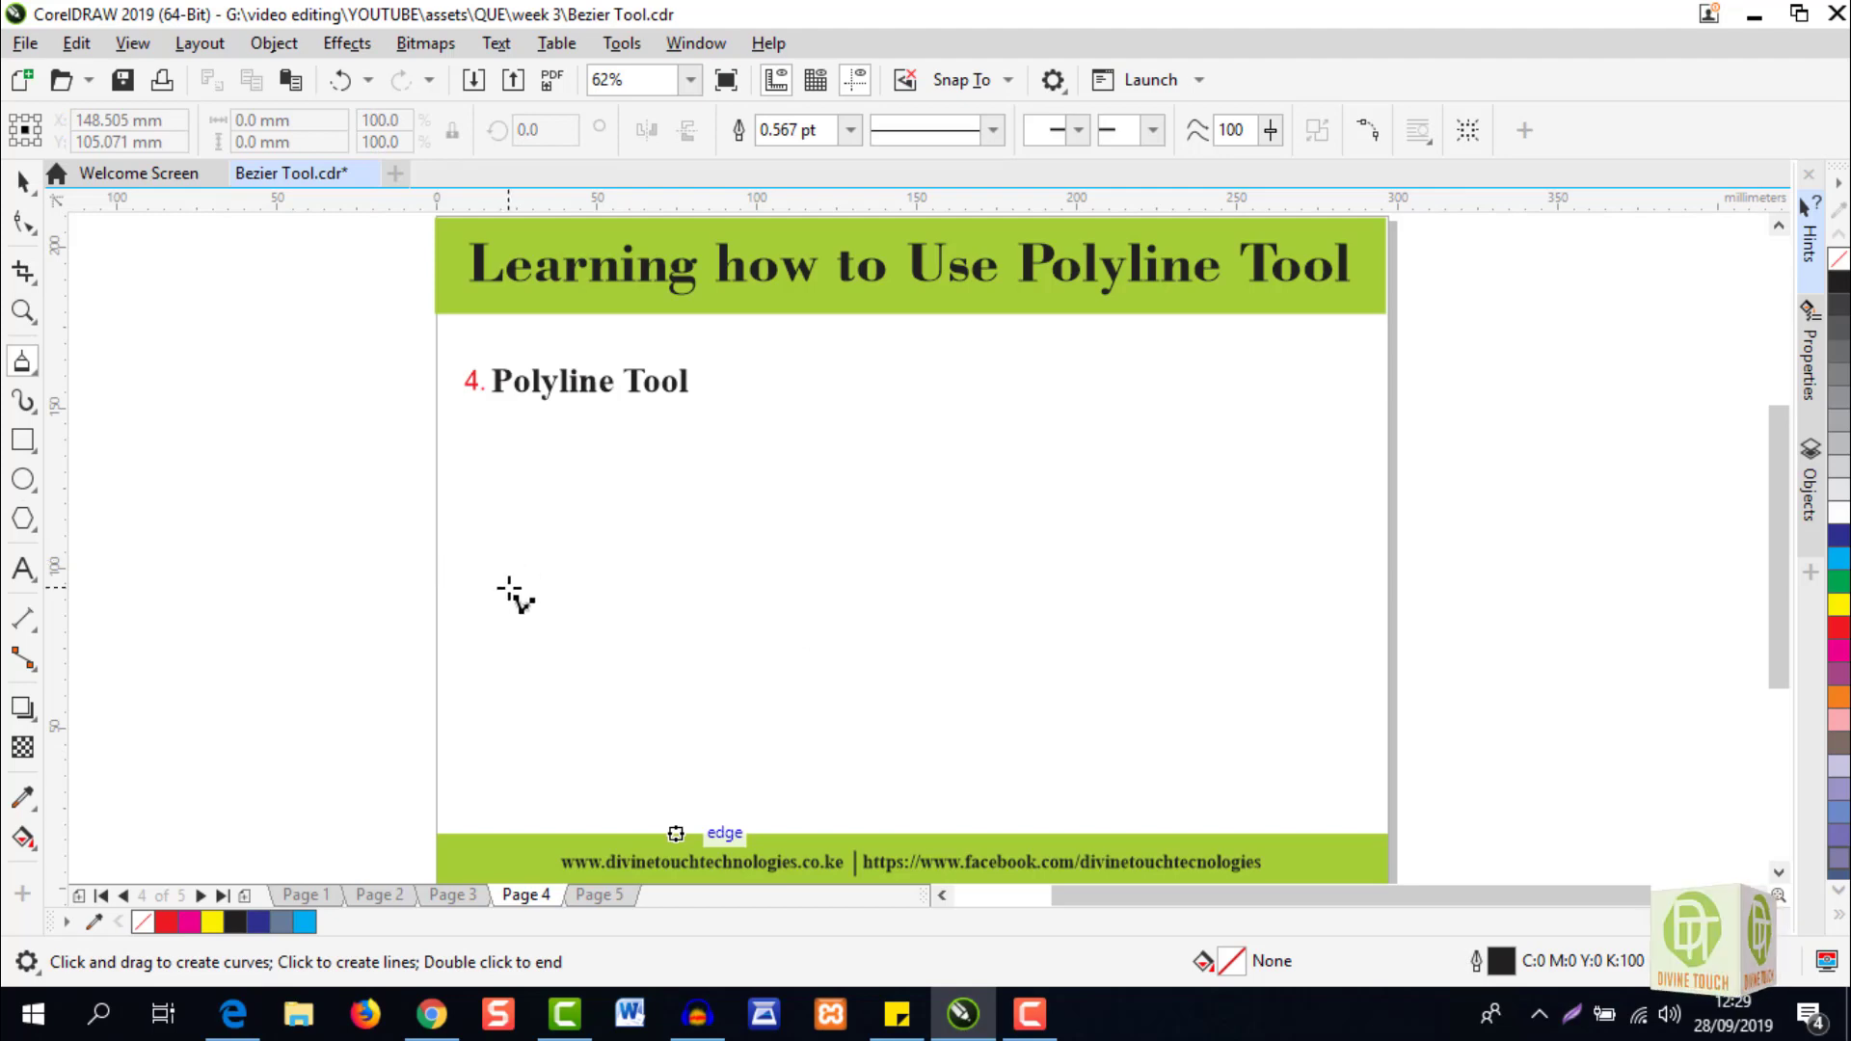
# Draw a polyline with a short freehand start and a straight descending segment, about 95 × 45 mm overall, and delete it.
pyautogui.moveTo(503, 559); pyautogui.dragTo(646, 573)
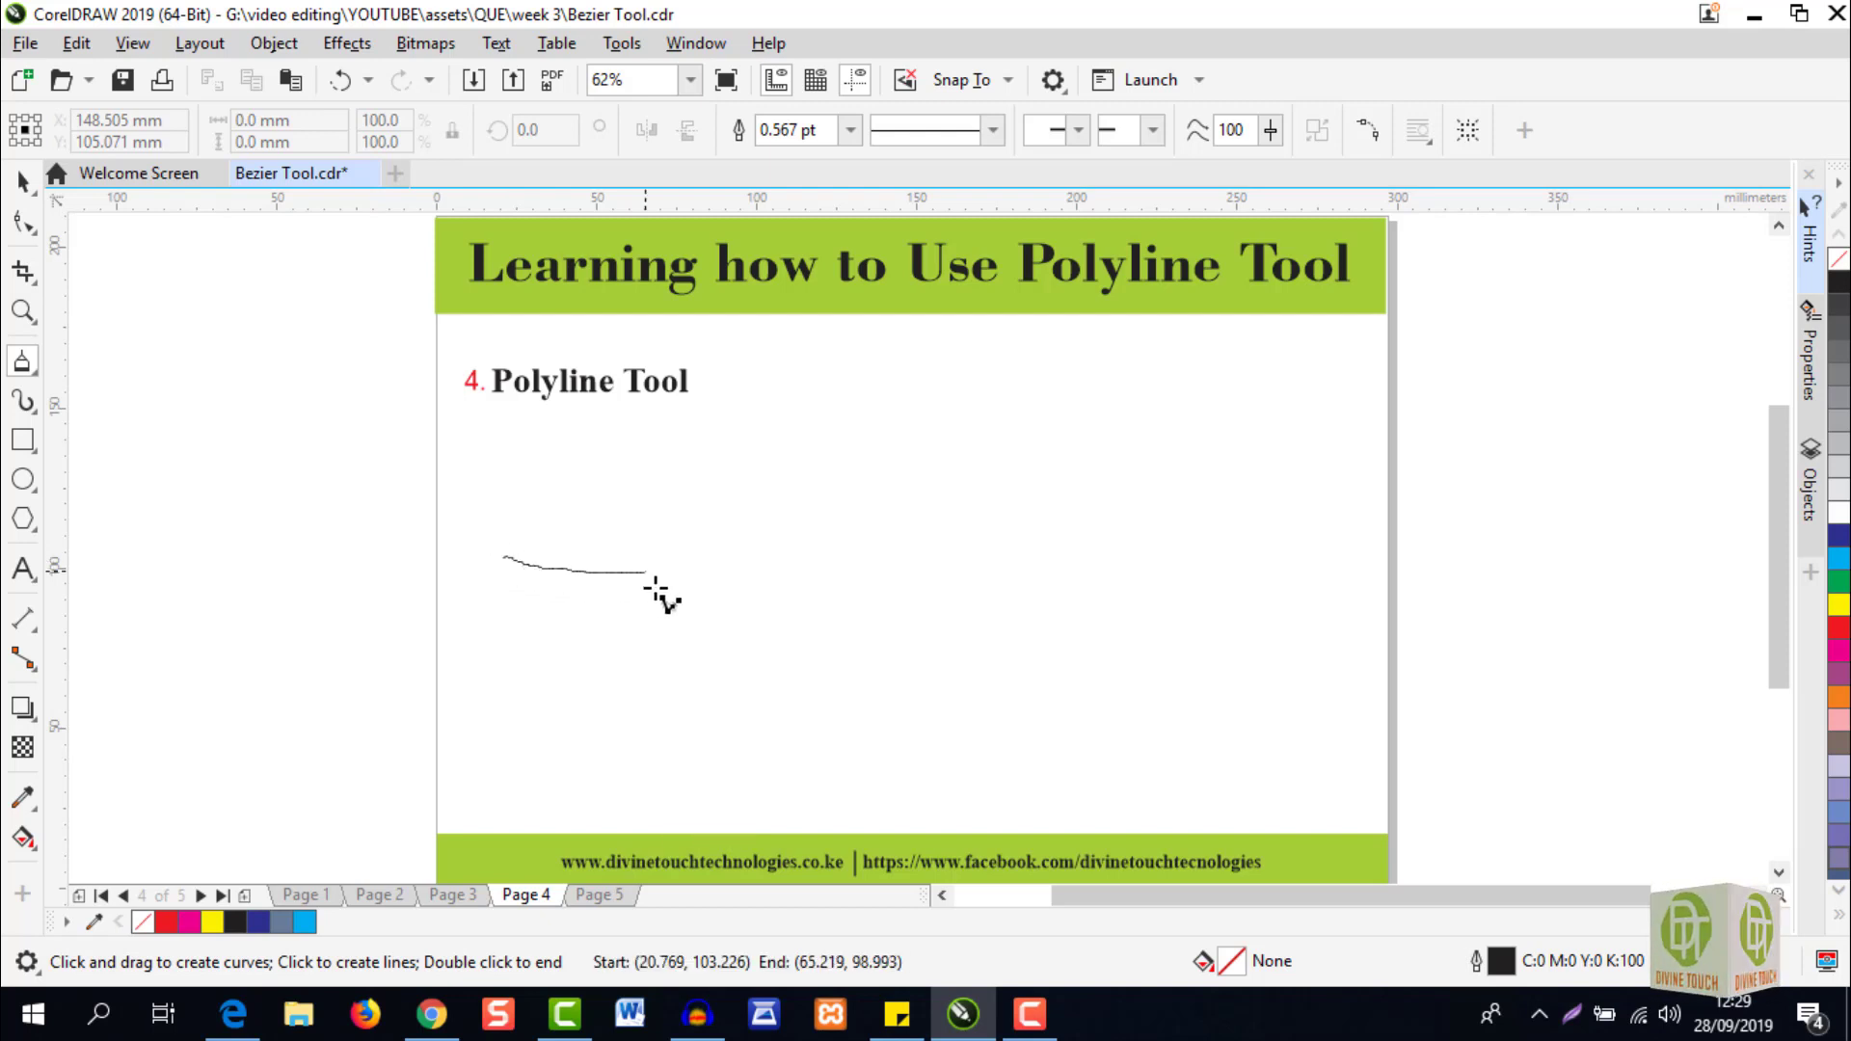
pyautogui.doubleClick(811, 704)
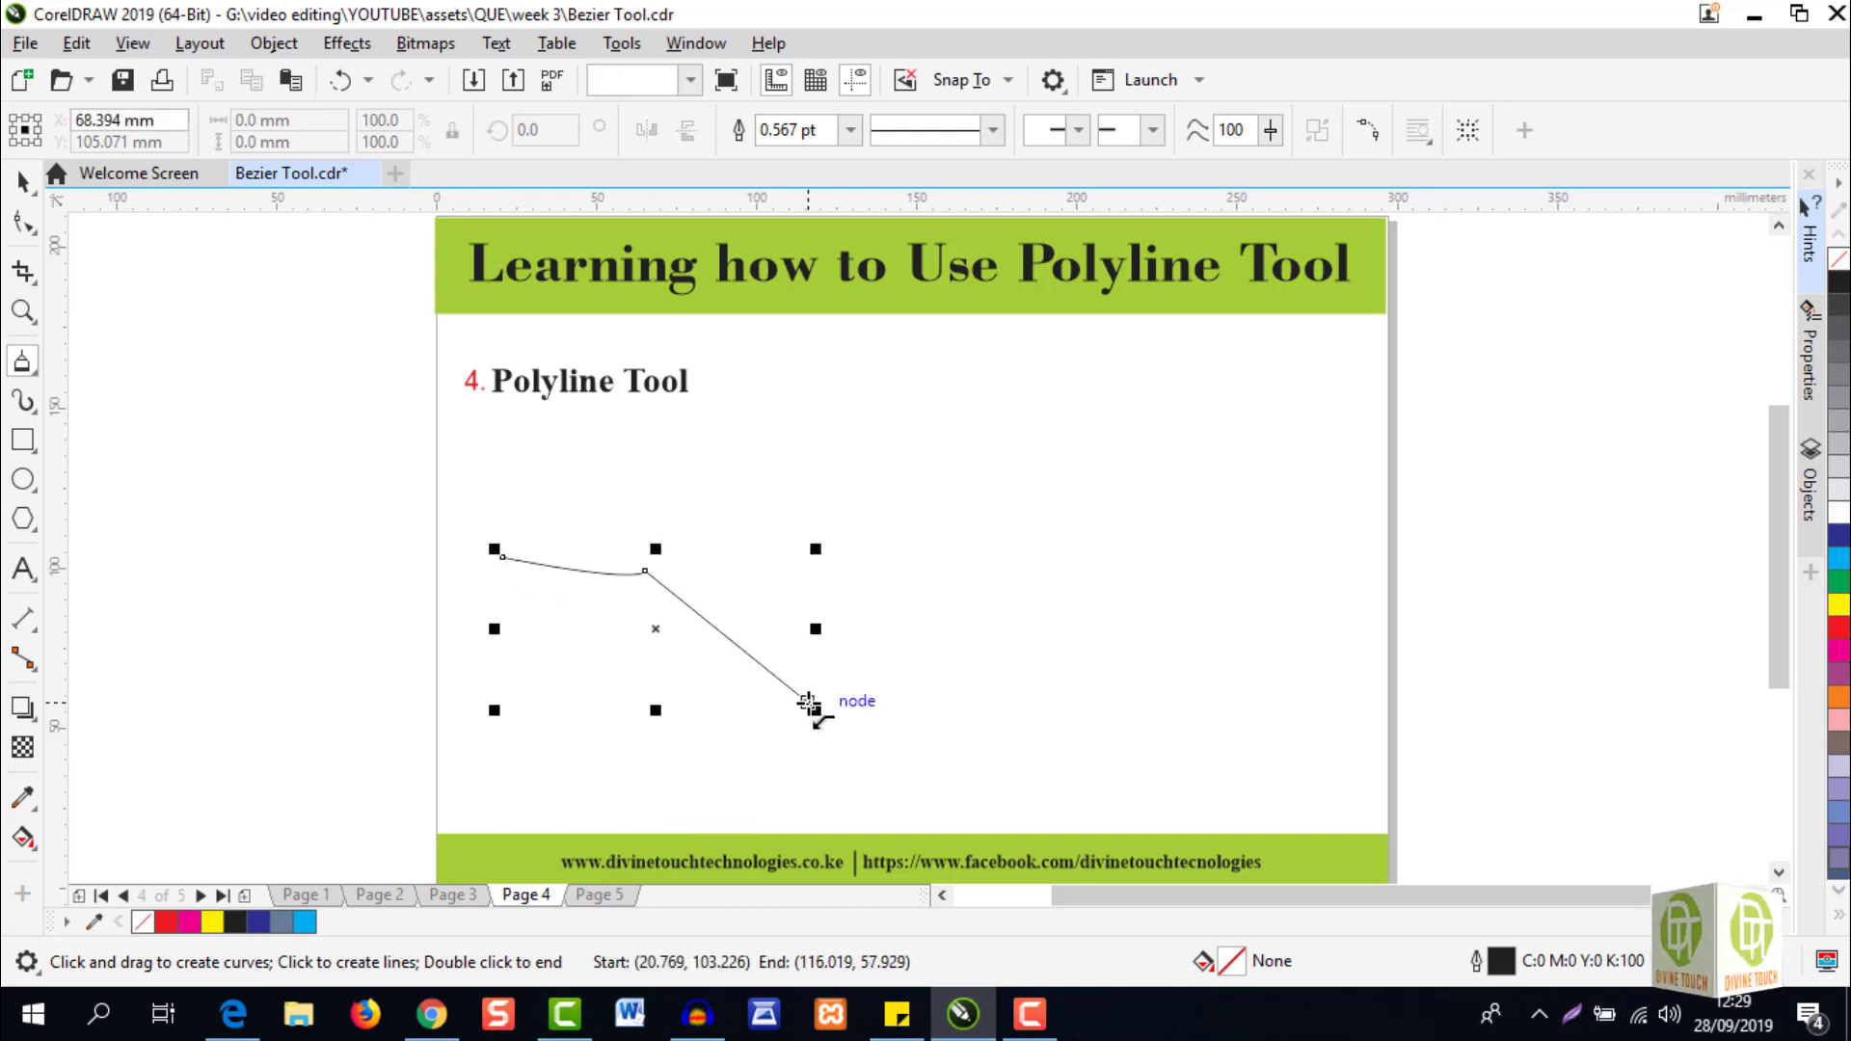
pyautogui.press('Delete')
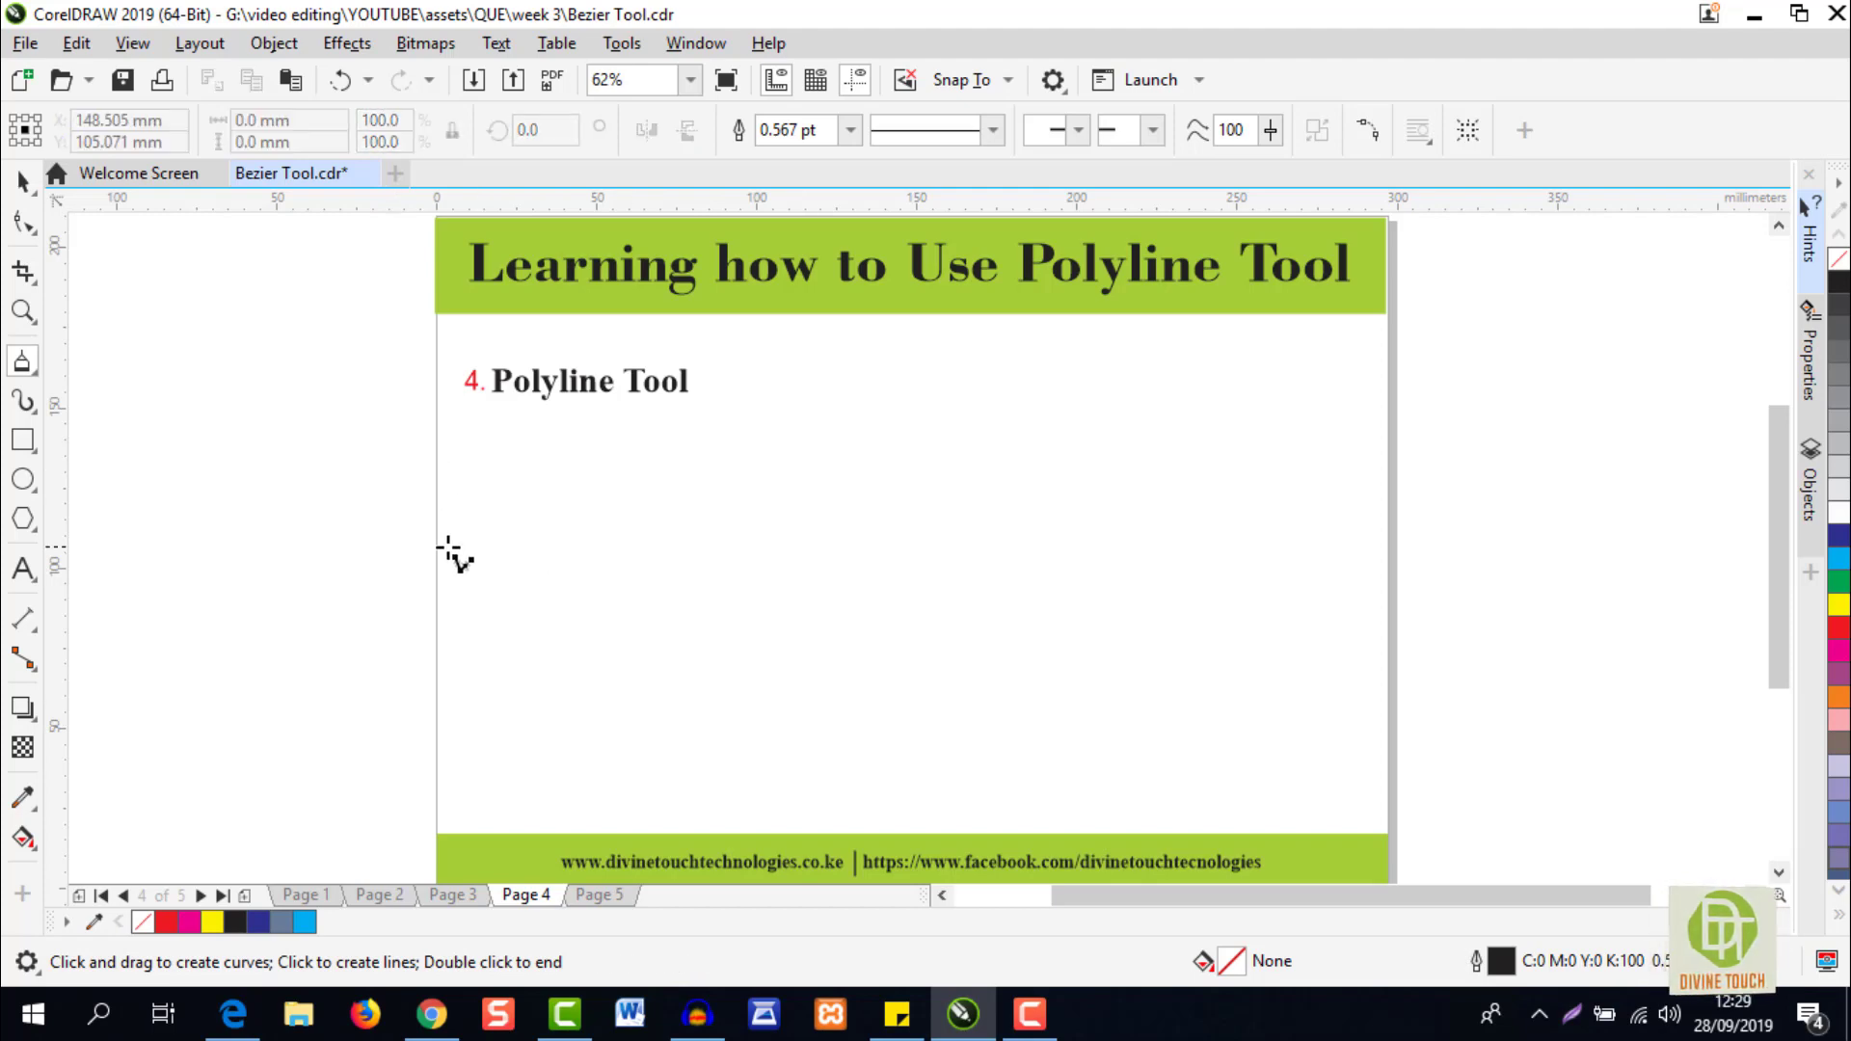
# Draw a polyline with a semicircular arc, a small freehand wiggle and a straight end, about 138 × 48 mm overall, and delete it.
pyautogui.click(461, 561)
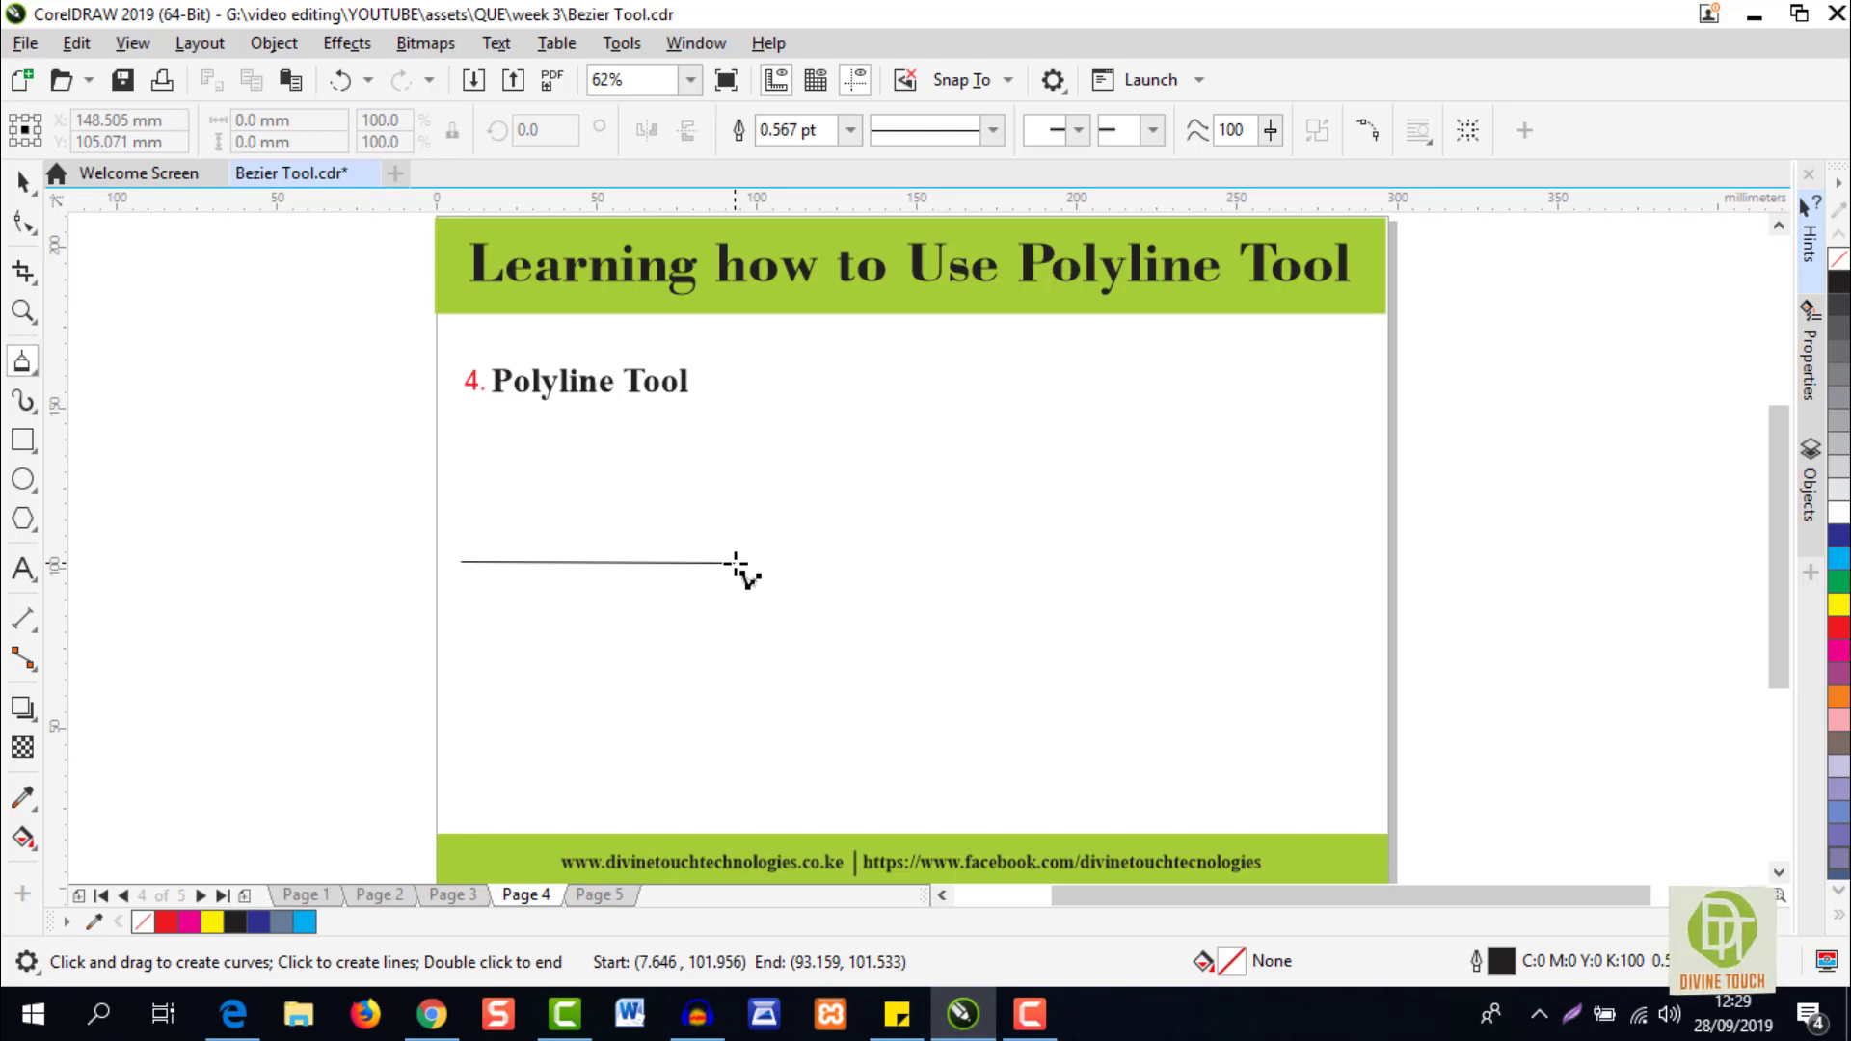
pyautogui.moveTo(736, 569)
pyautogui.mouseDown()
pyautogui.moveTo(740, 583)
pyautogui.moveTo(752, 551)
pyautogui.moveTo(759, 577)
pyautogui.mouseUp()
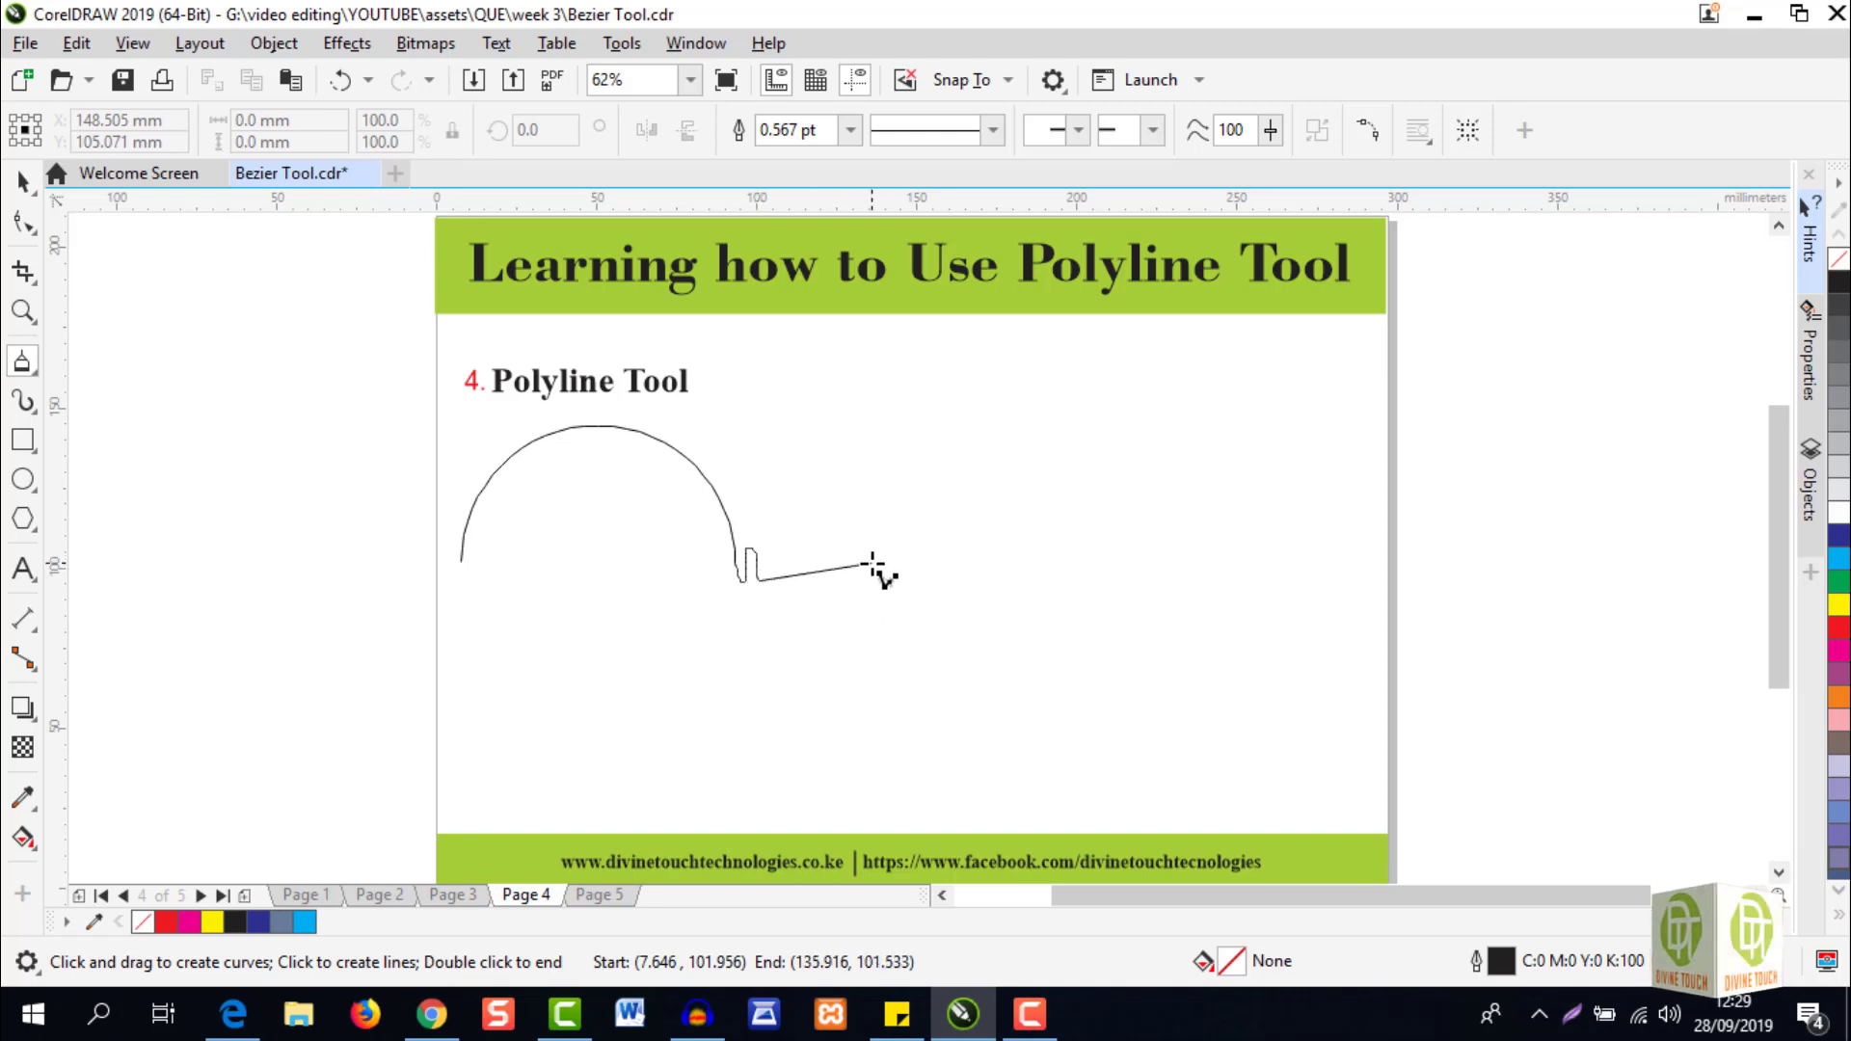
pyautogui.doubleClick(903, 565)
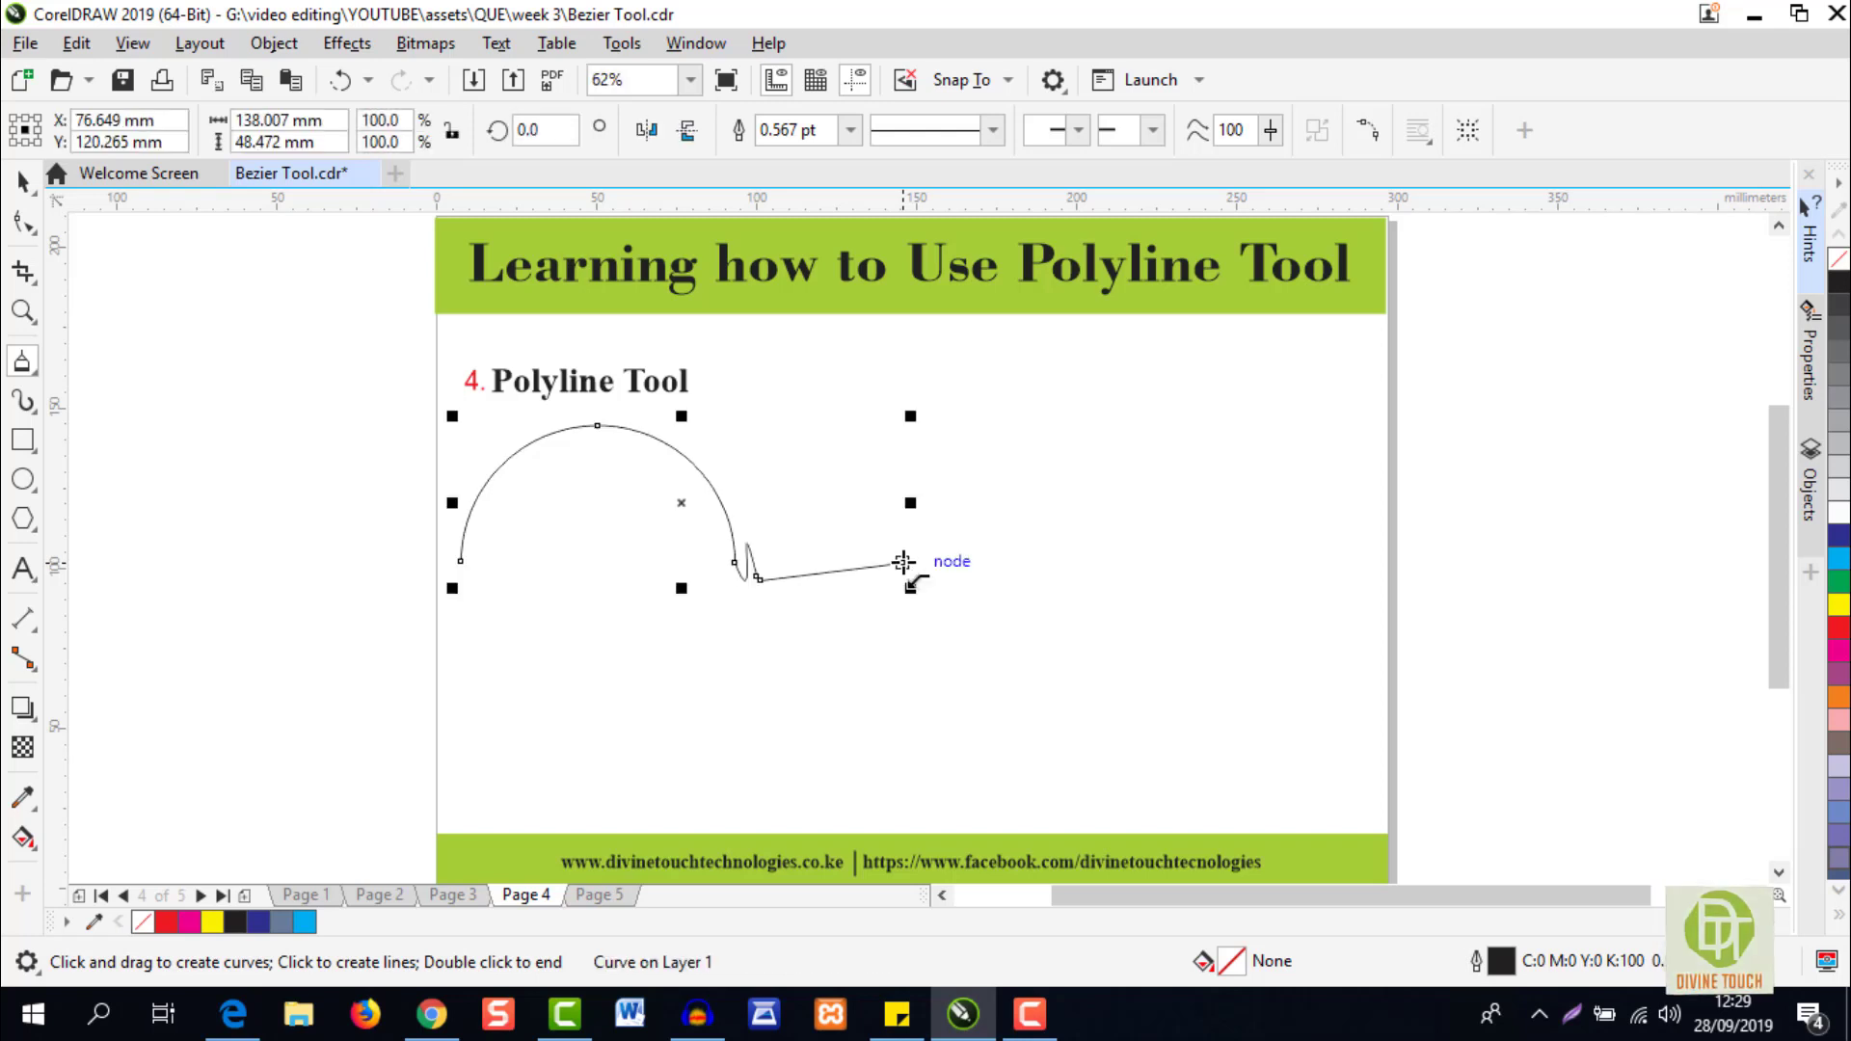
pyautogui.press('Delete')
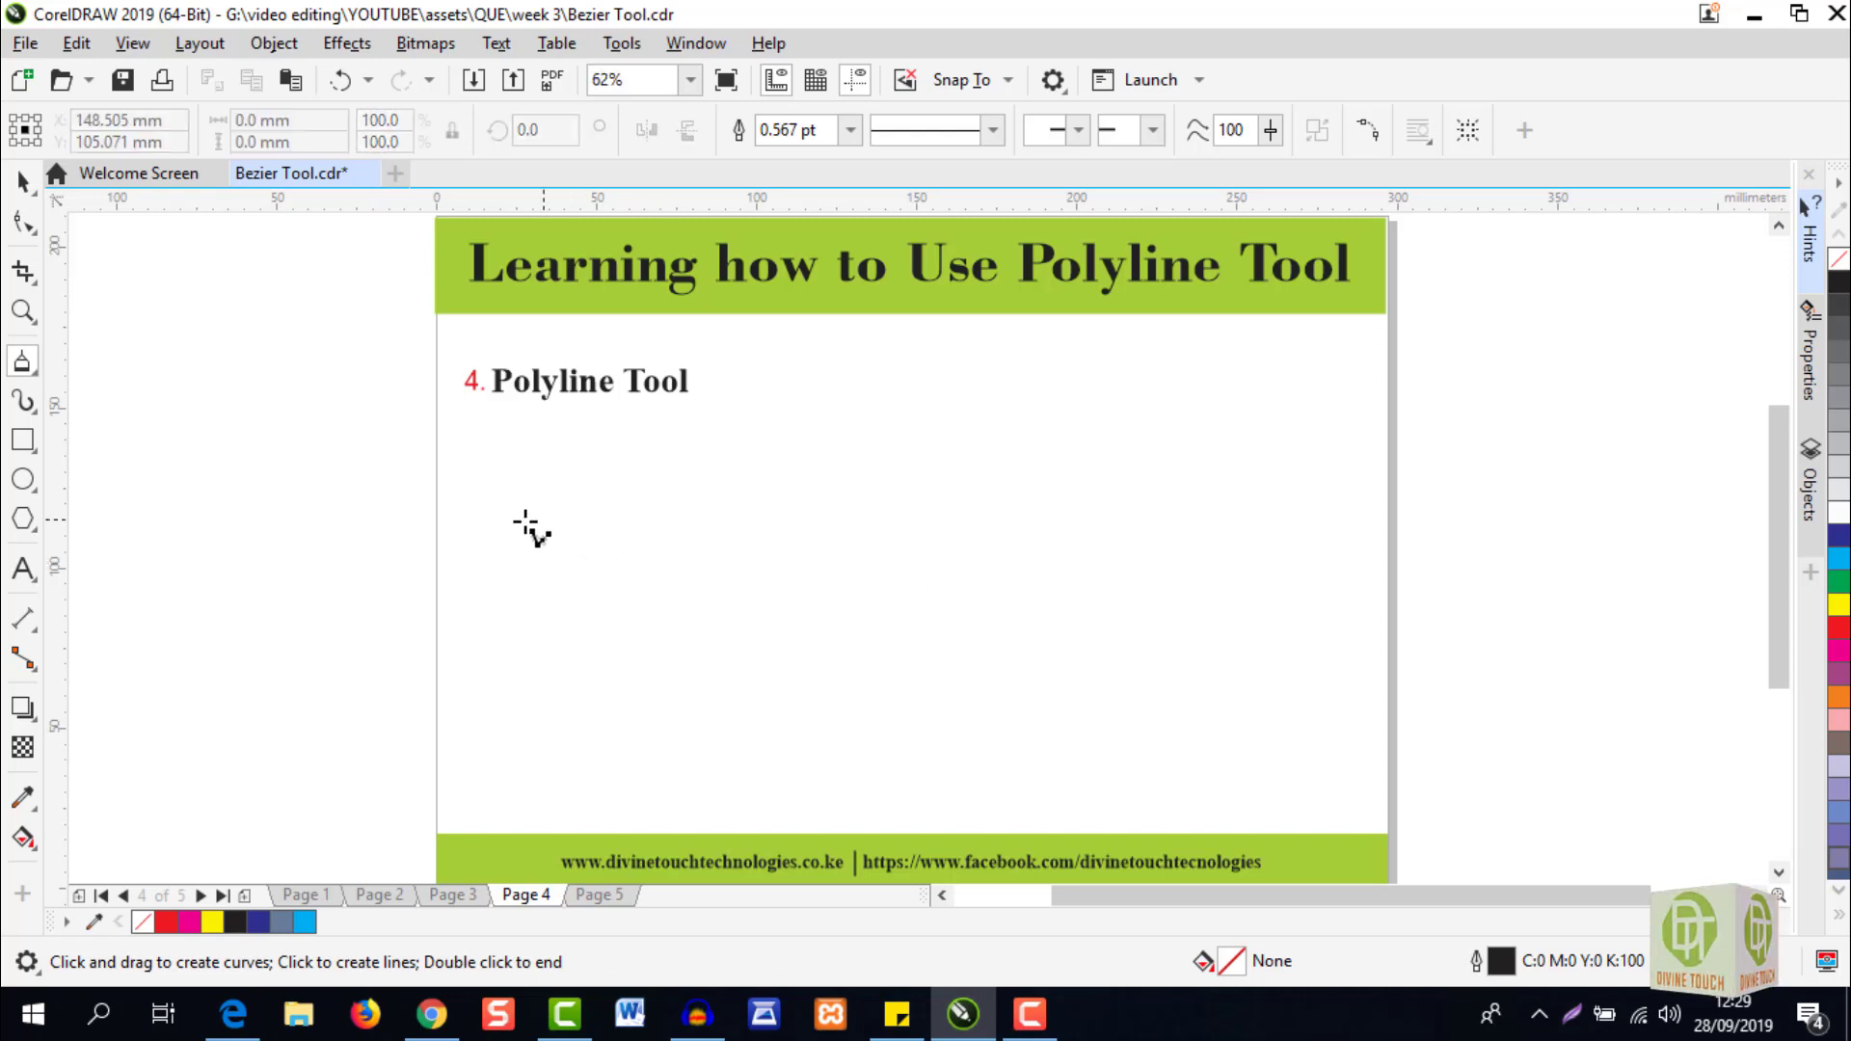
# Draw a polyline with a large semicircular arc about 105 mm wide, a short freehand curve and a short straight end, and delete it.
pyautogui.click(504, 526)
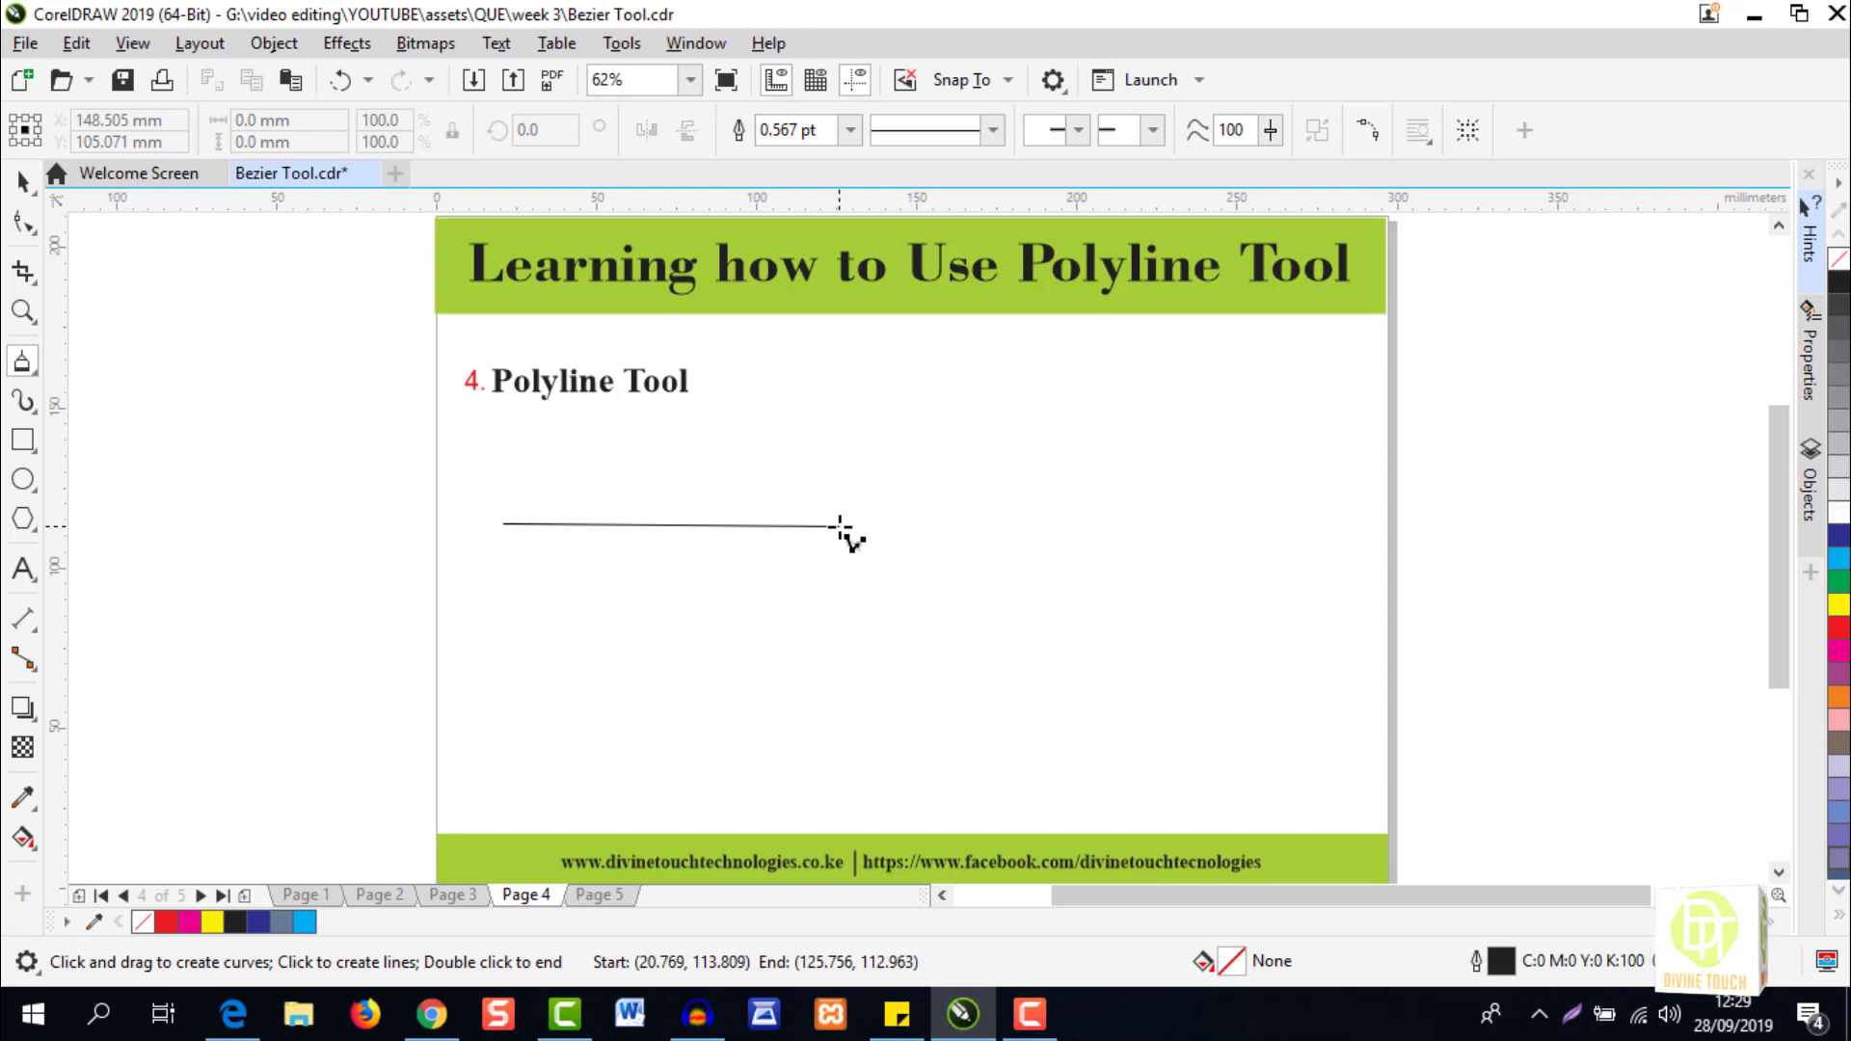
pyautogui.press('alt')
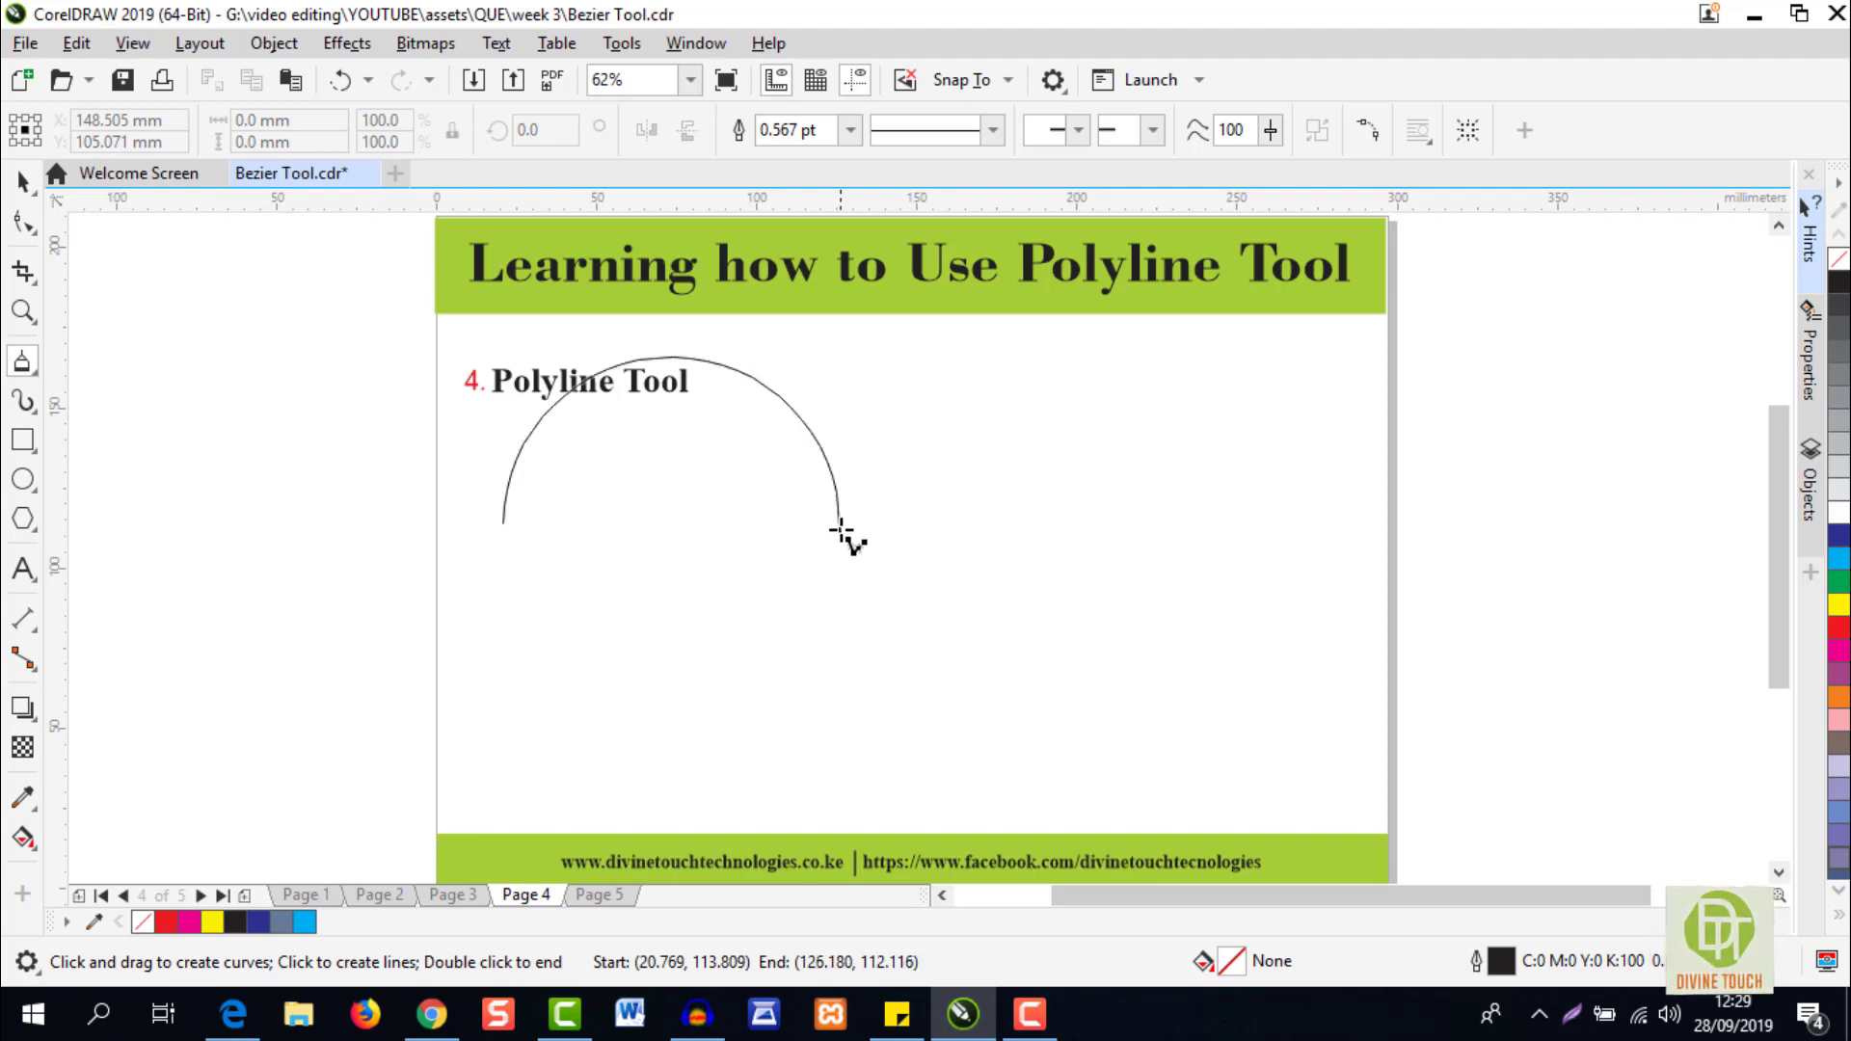
pyautogui.moveTo(840, 529)
pyautogui.mouseDown()
pyautogui.moveTo(824, 577)
pyautogui.moveTo(854, 598)
pyautogui.mouseUp()
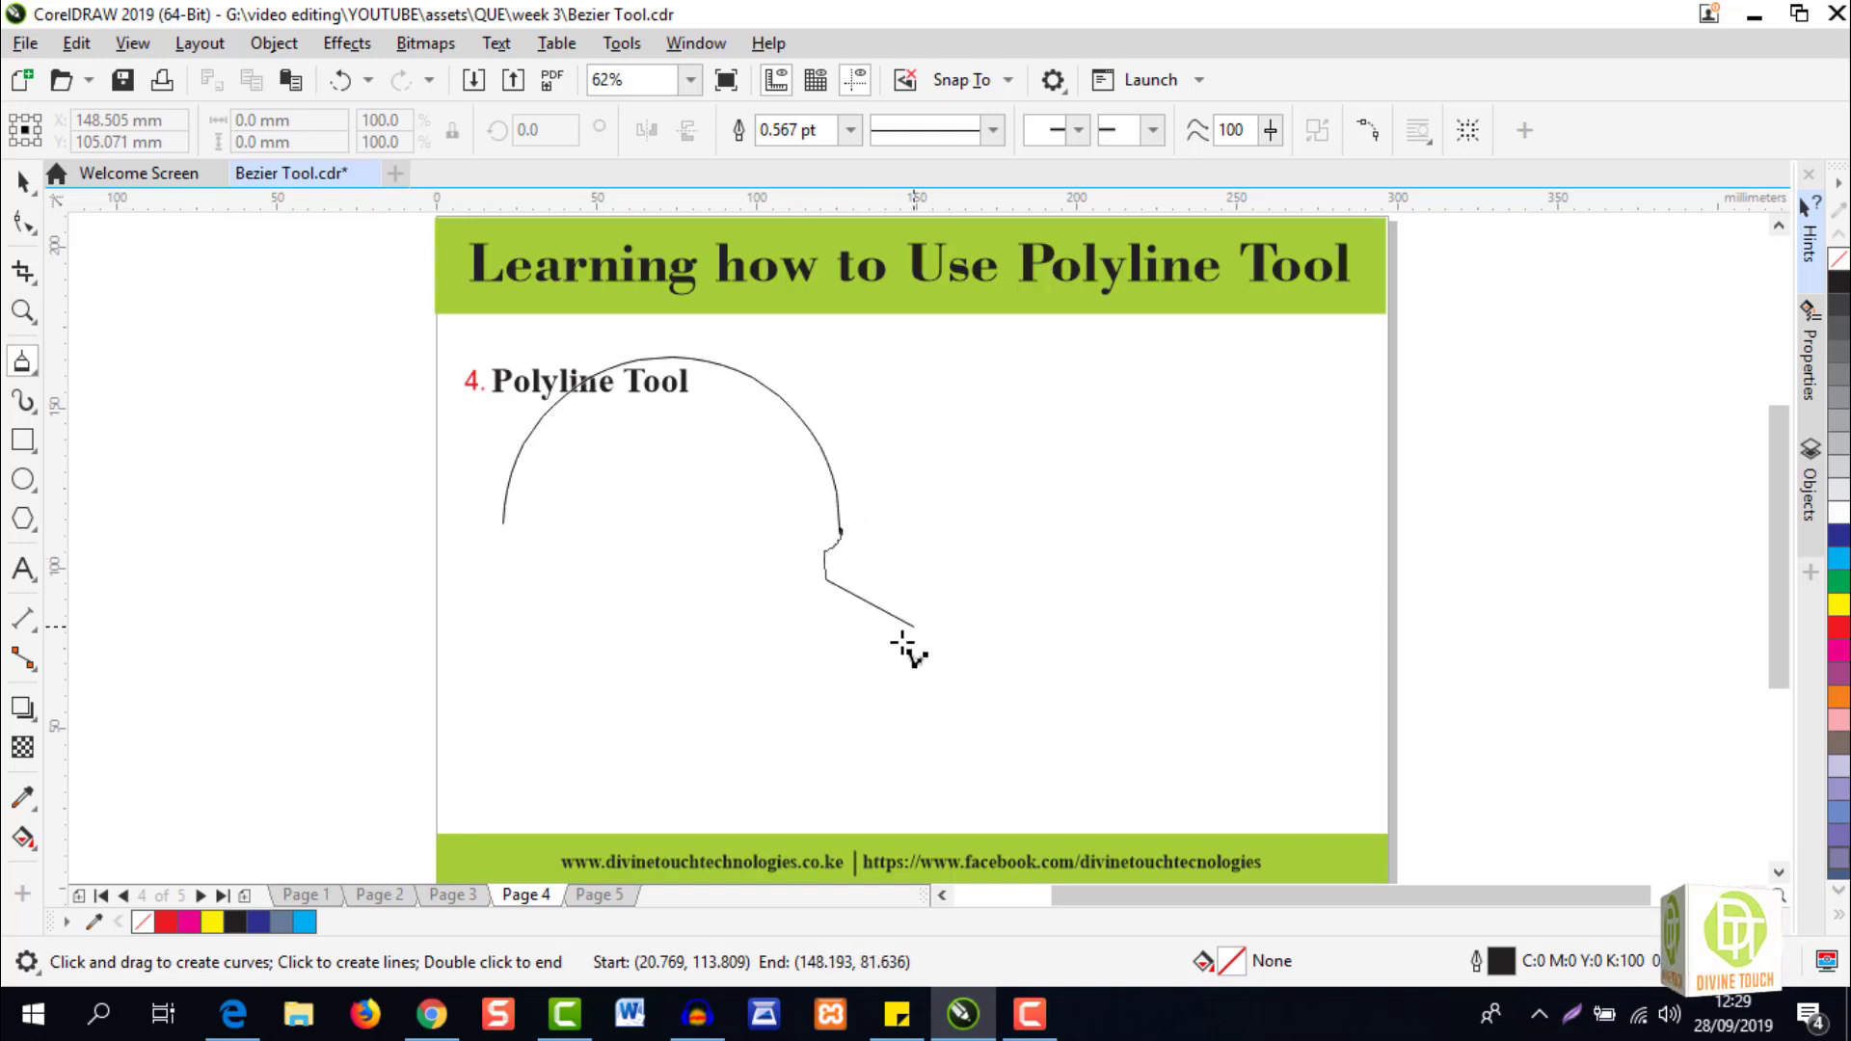
pyautogui.doubleClick(854, 590)
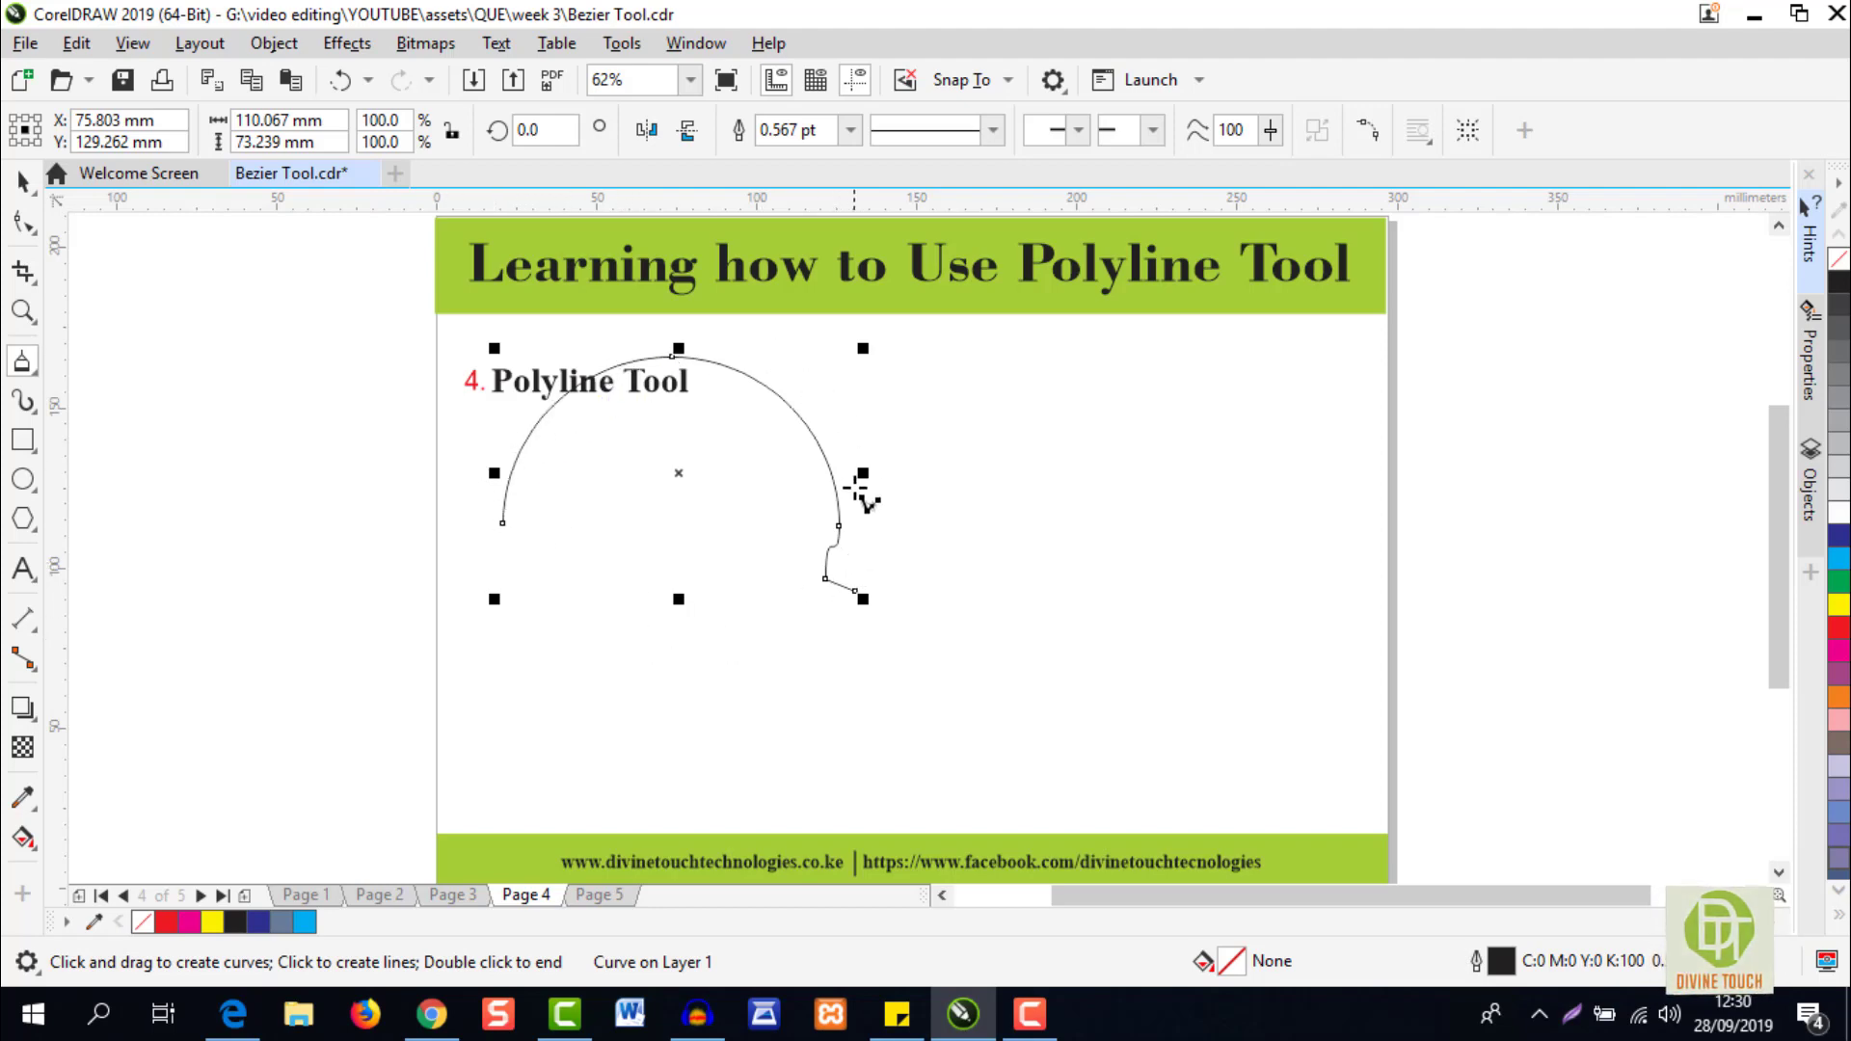
pyautogui.press('Delete')
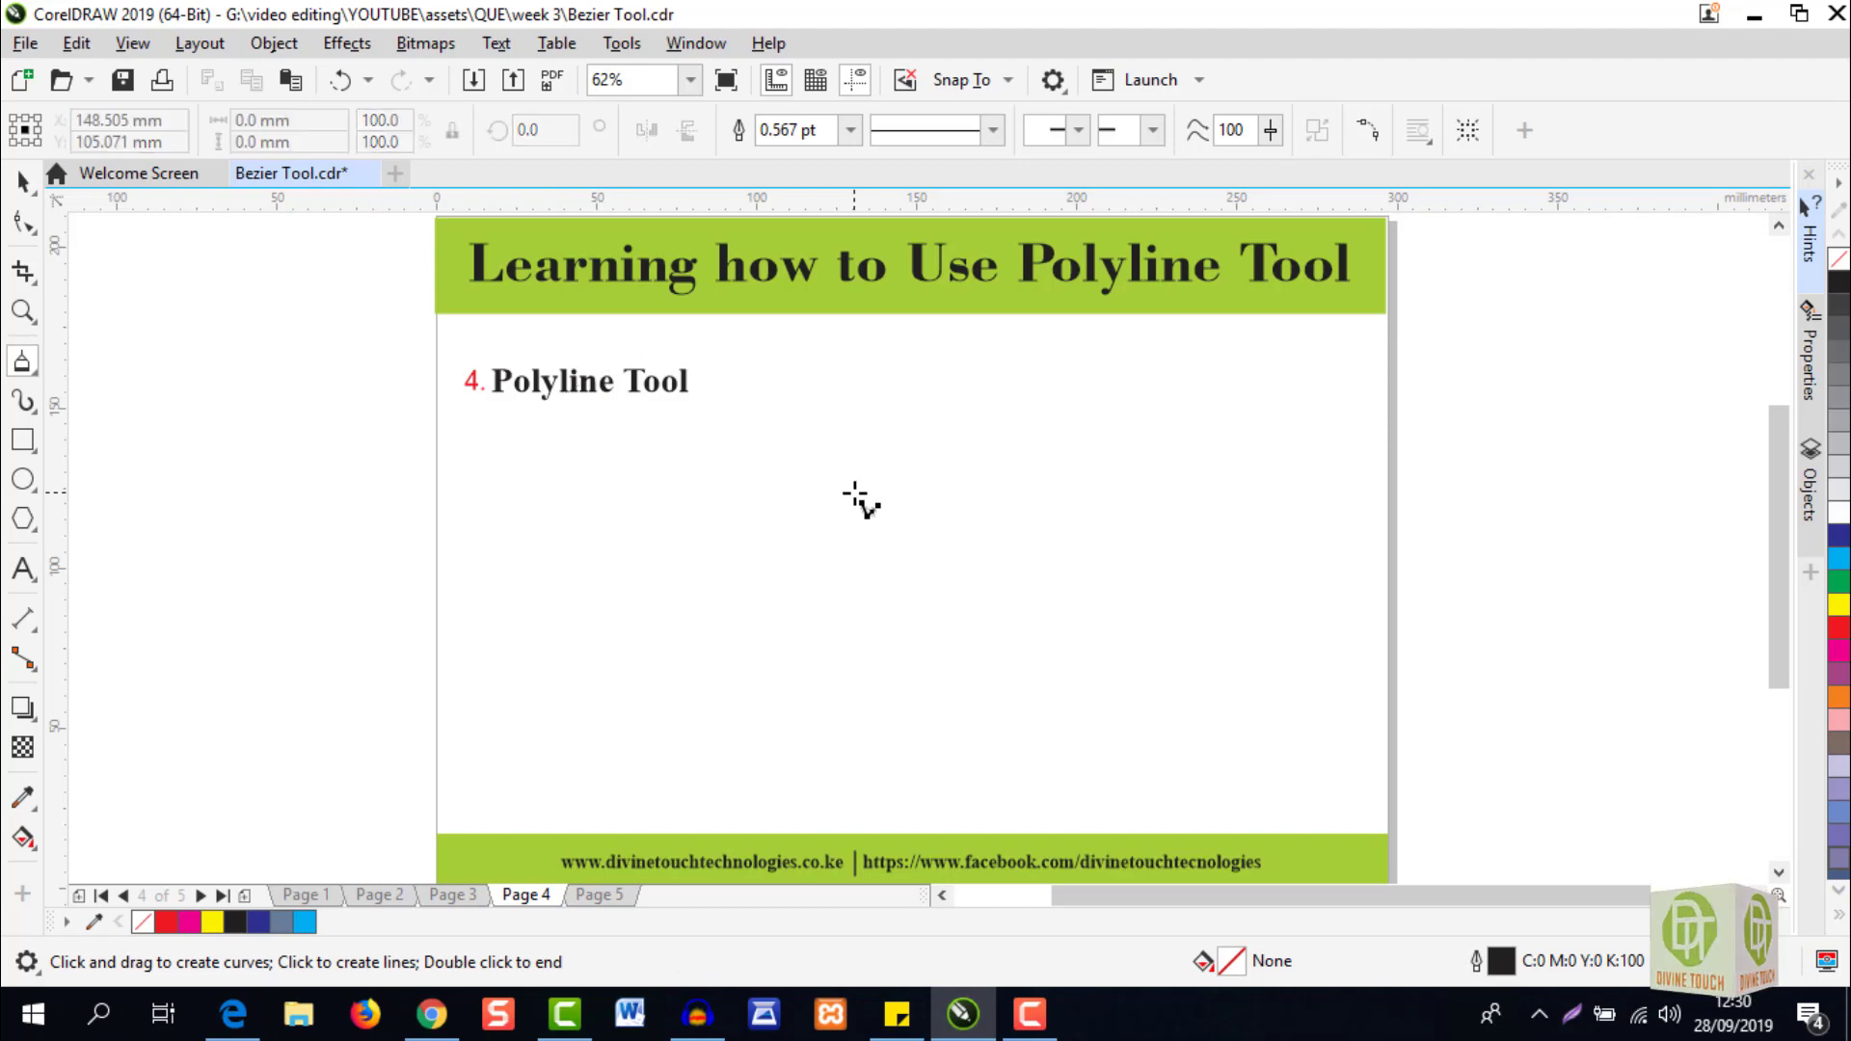
# Draw a polyline with a small semicircular arc about 41 mm wide followed by straight zigzag segments, about 101 × 54 mm overall, and delete it.
pyautogui.click(507, 571)
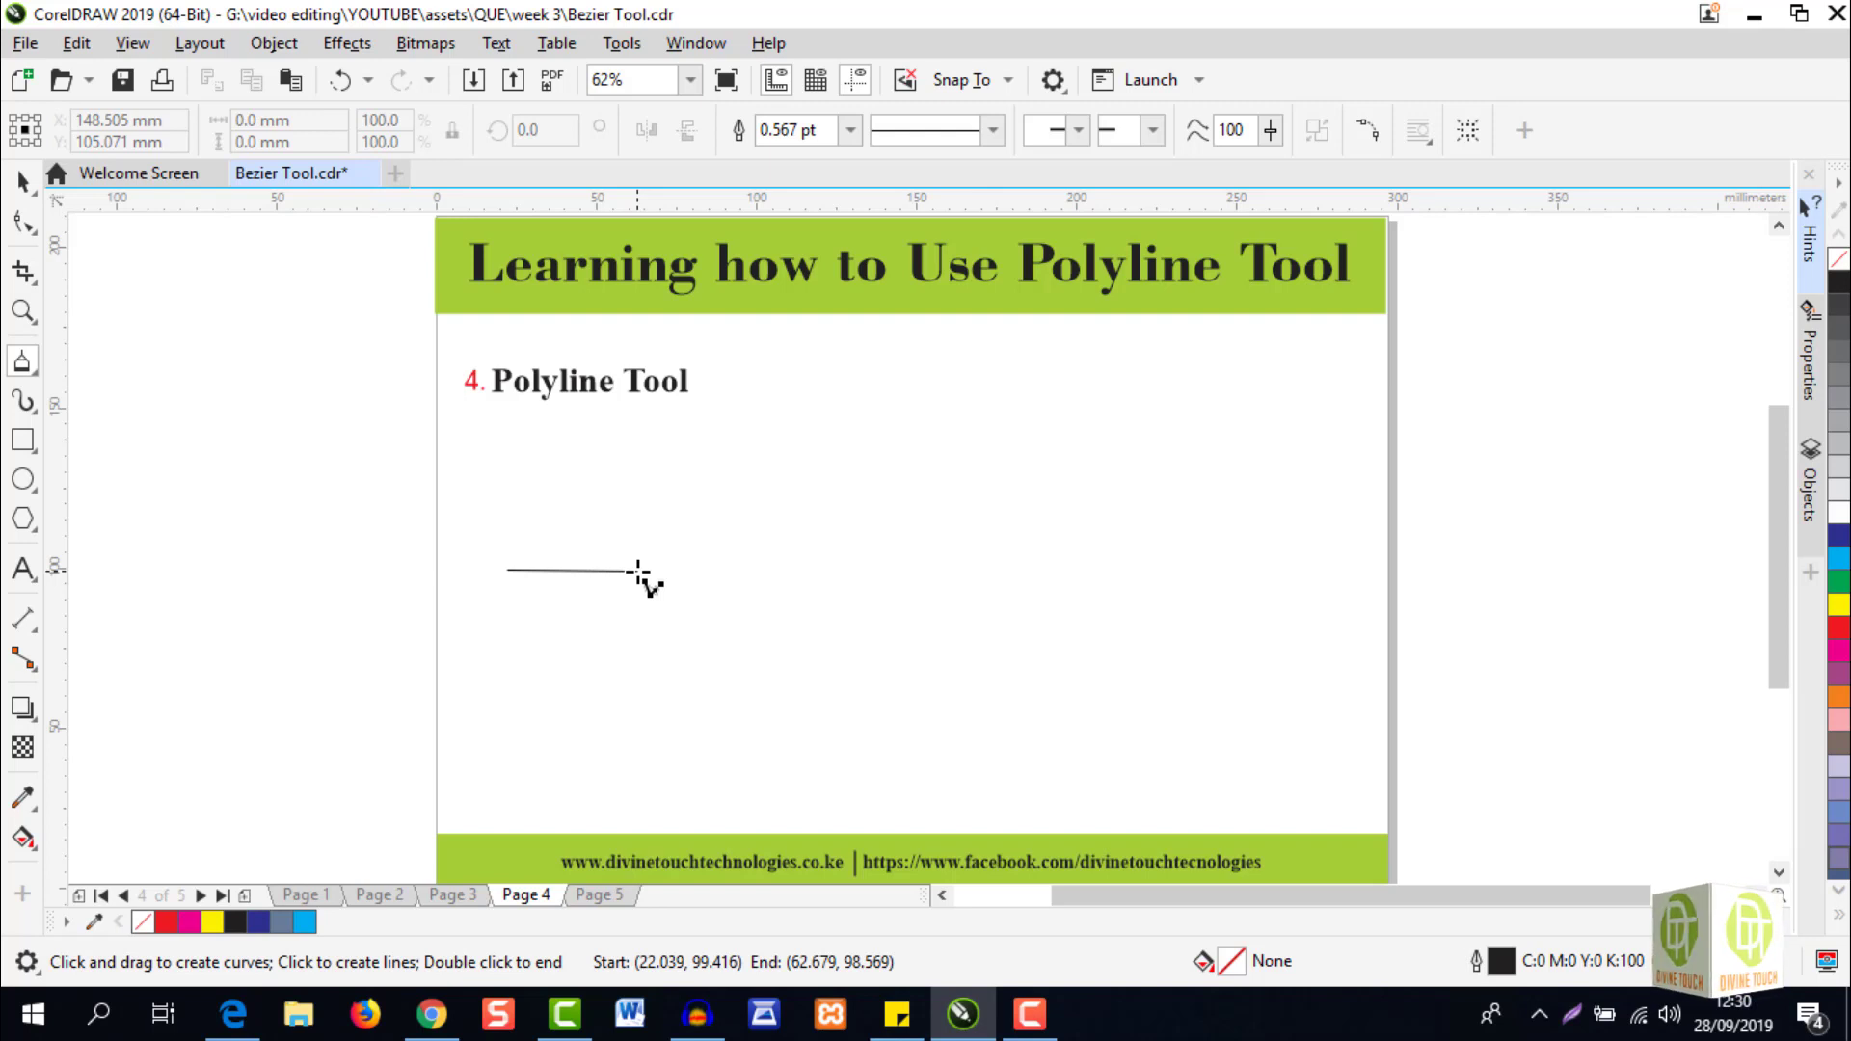
pyautogui.moveTo(638, 571); pyautogui.dragTo(641, 585)
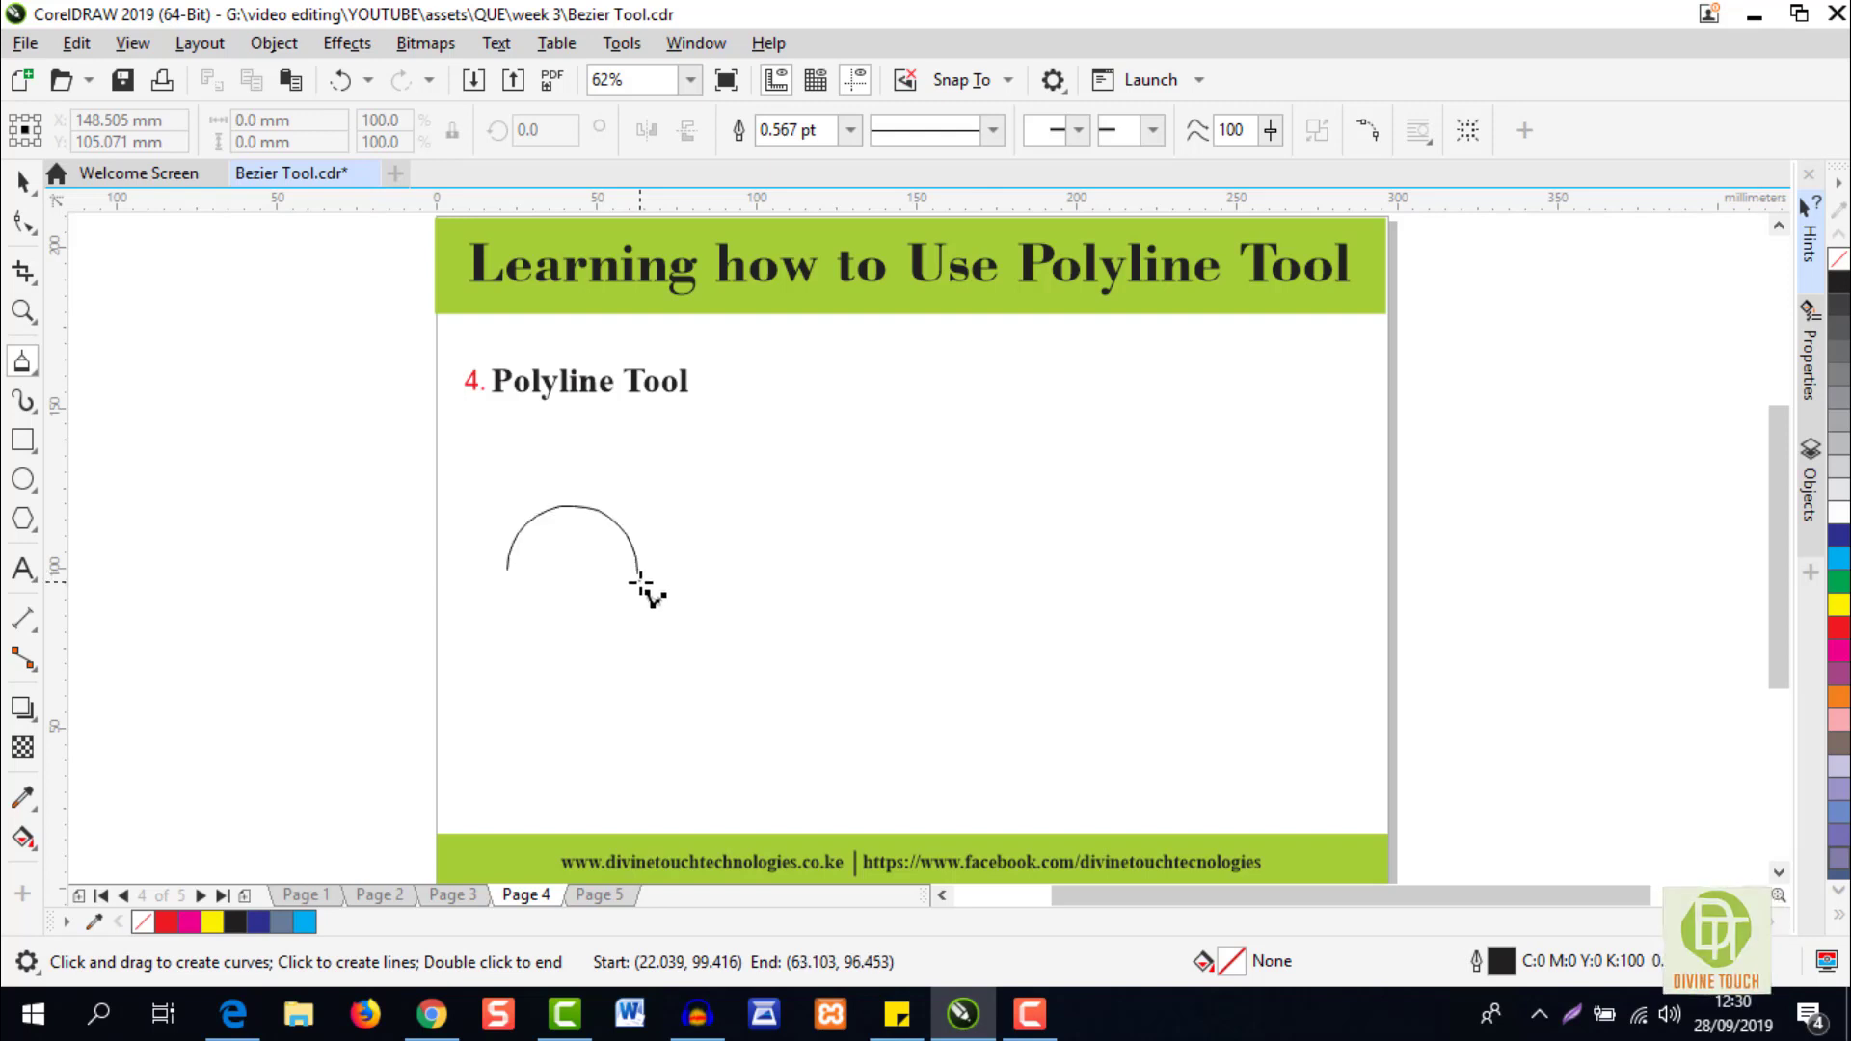
pyautogui.click(761, 676)
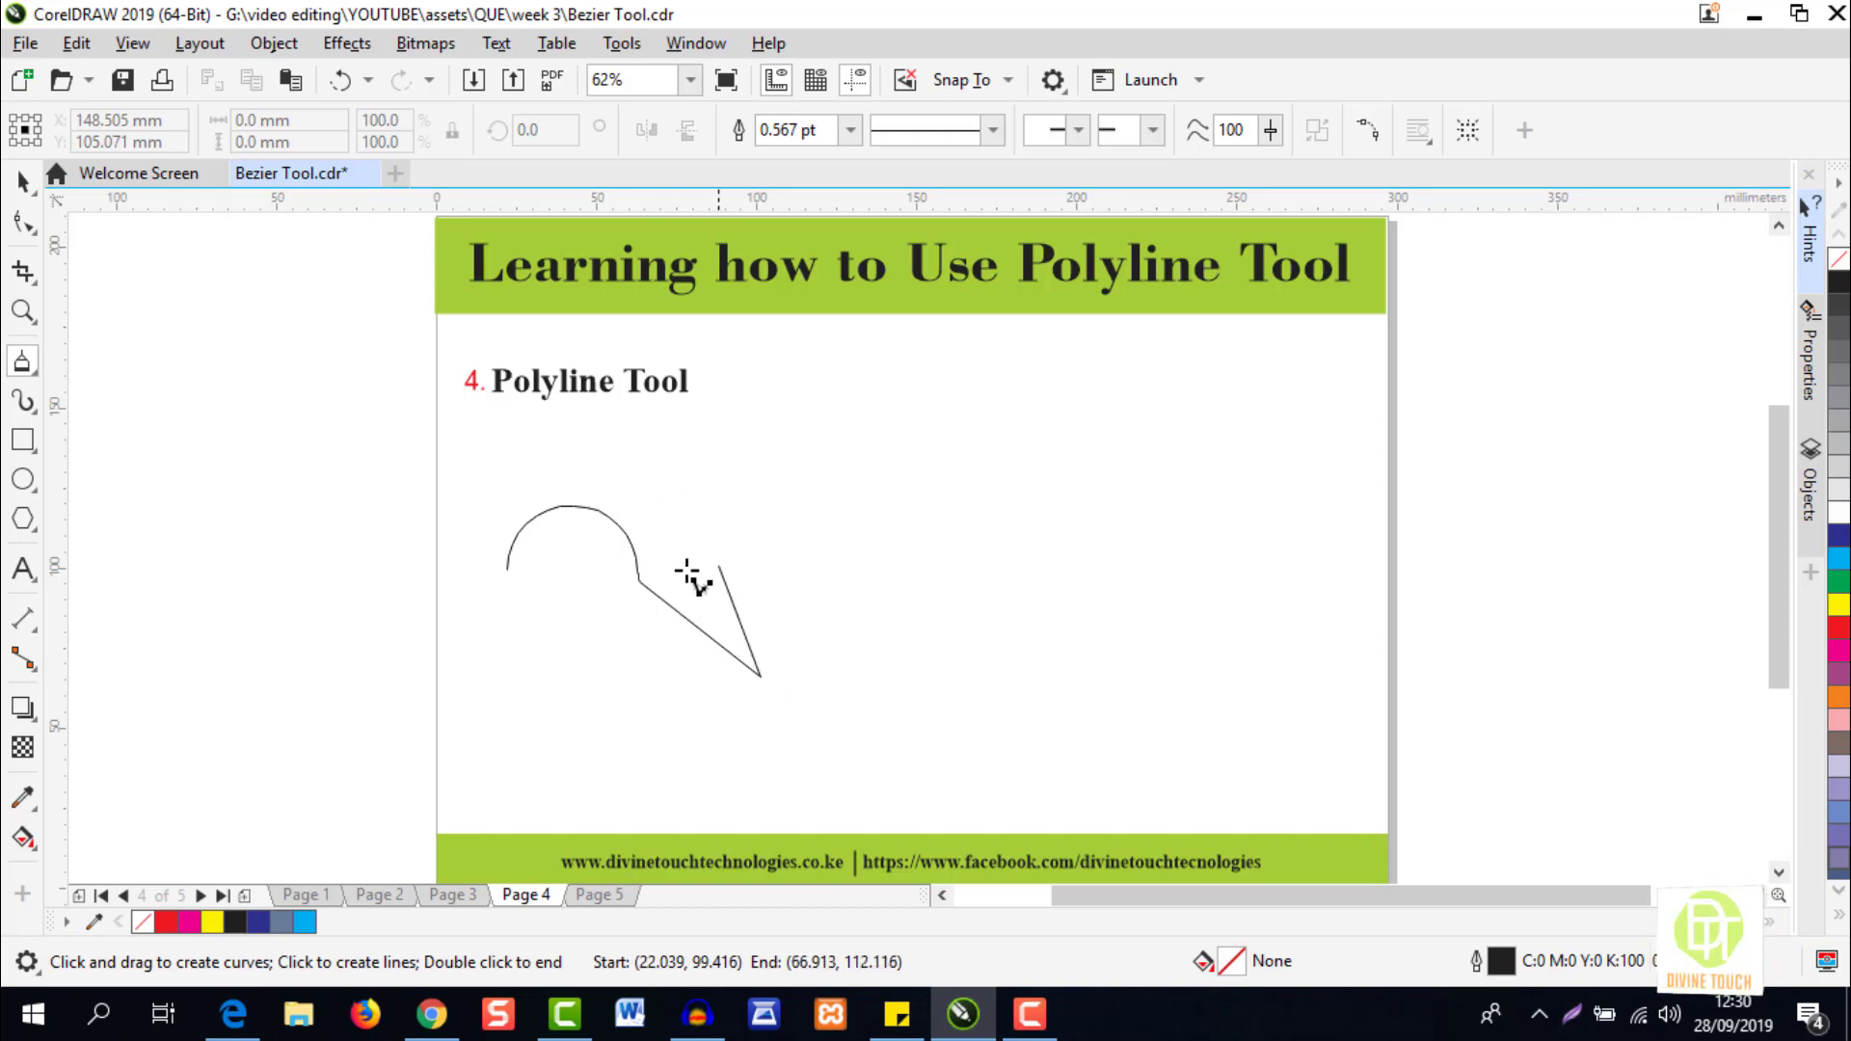
pyautogui.doubleClick(830, 611)
pyautogui.press('Delete')
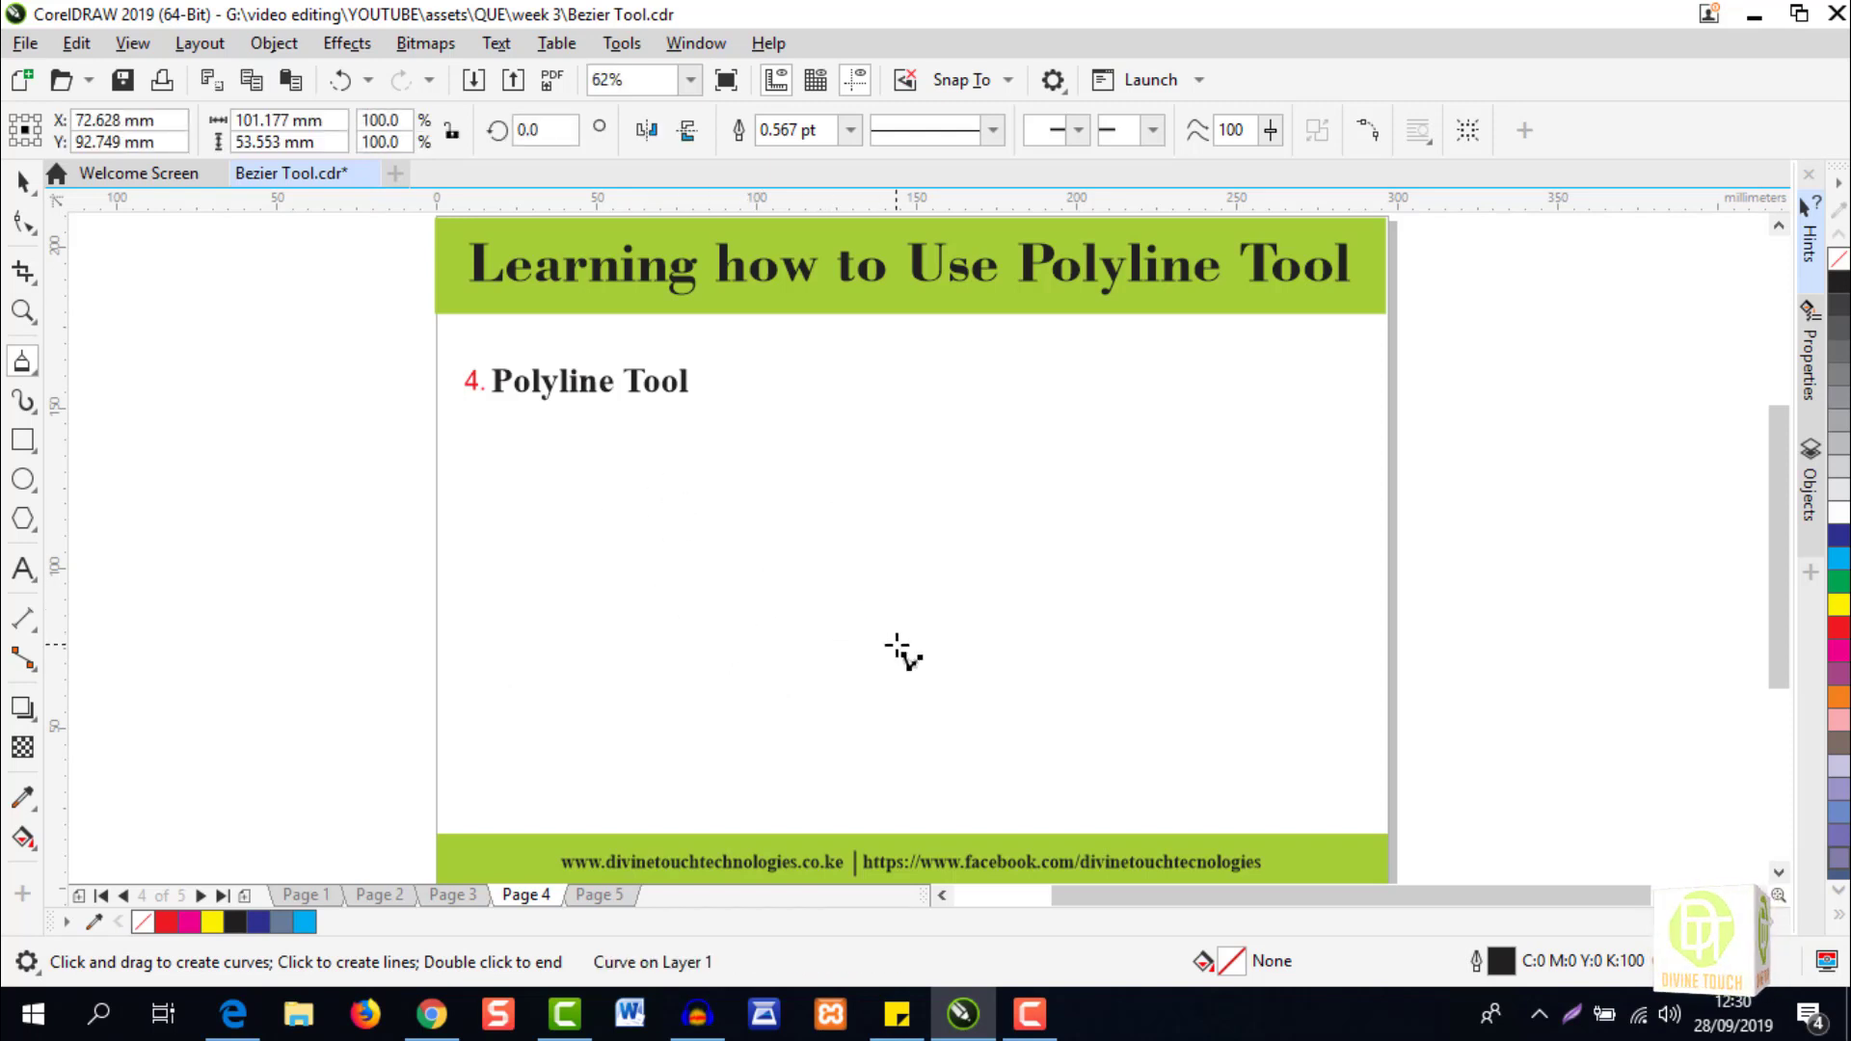
# Draw a polyline with an arc about 52 mm wide, a straight segment, a short freehand curve and a rising straight end, and delete it.
pyautogui.click(470, 589)
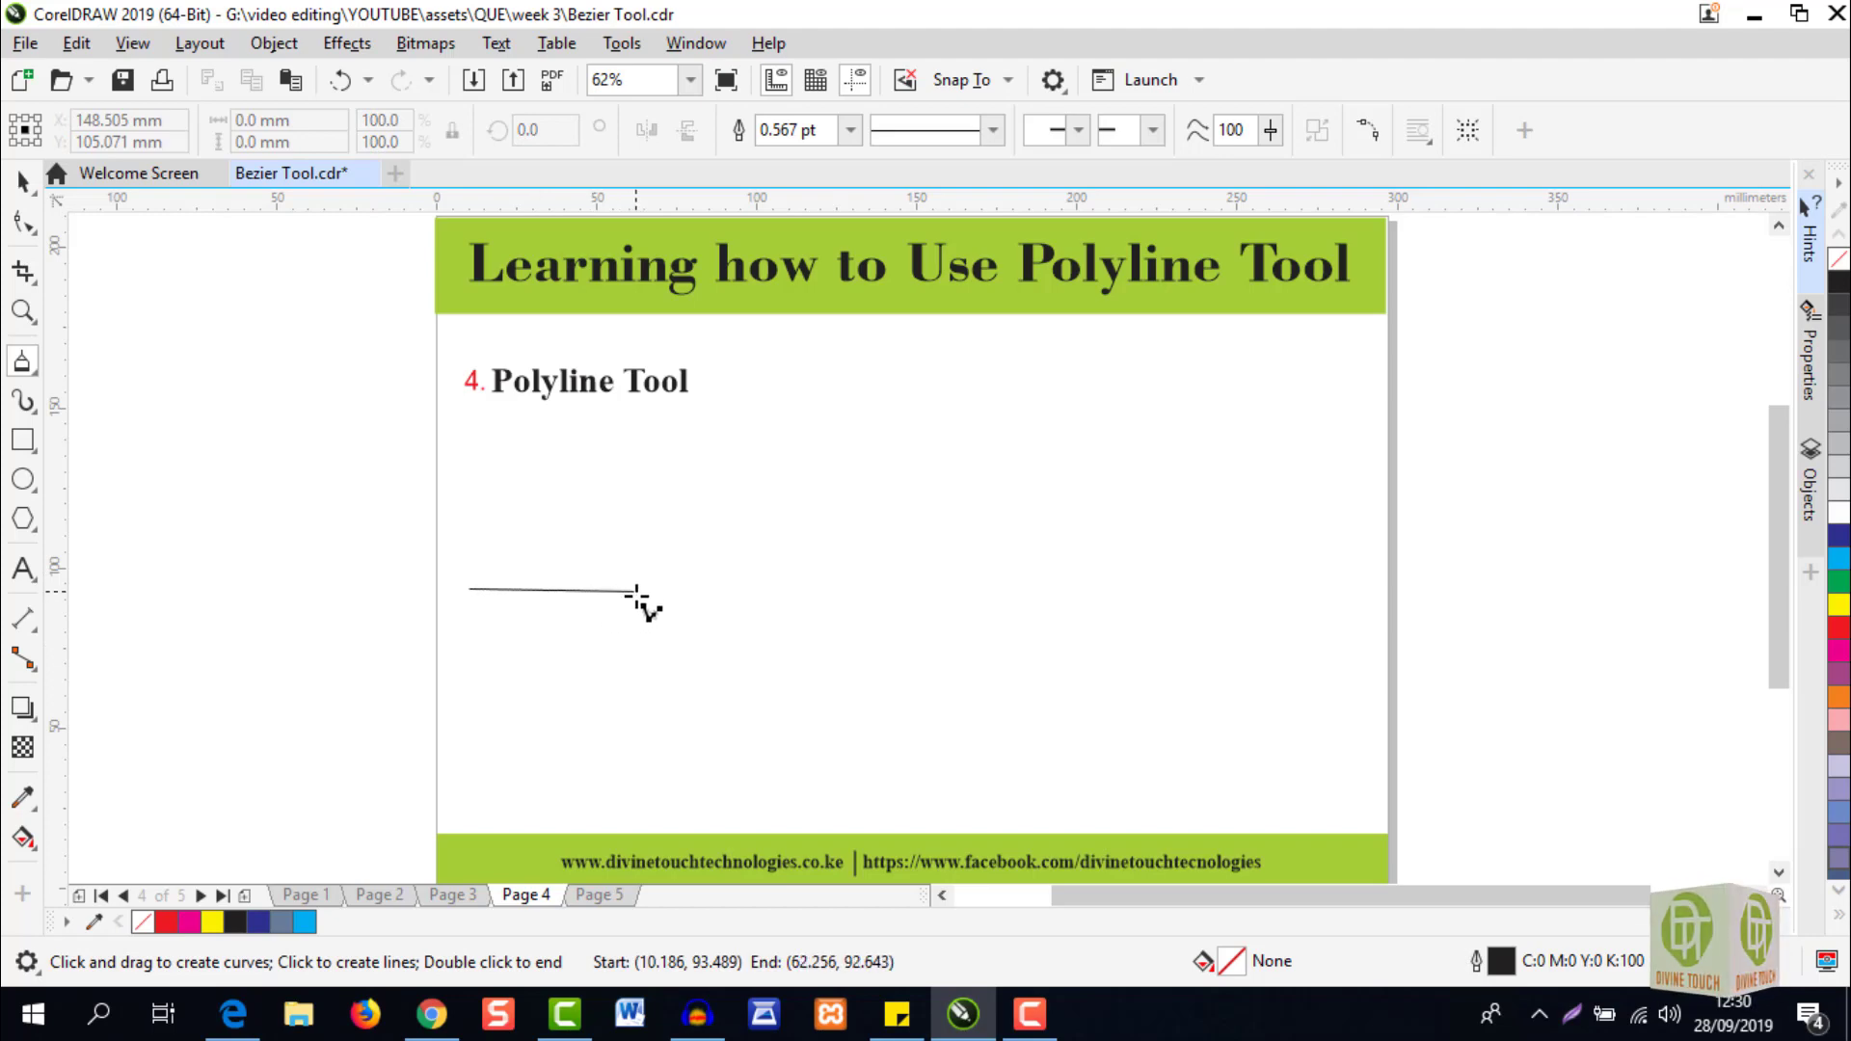
pyautogui.press('alt')
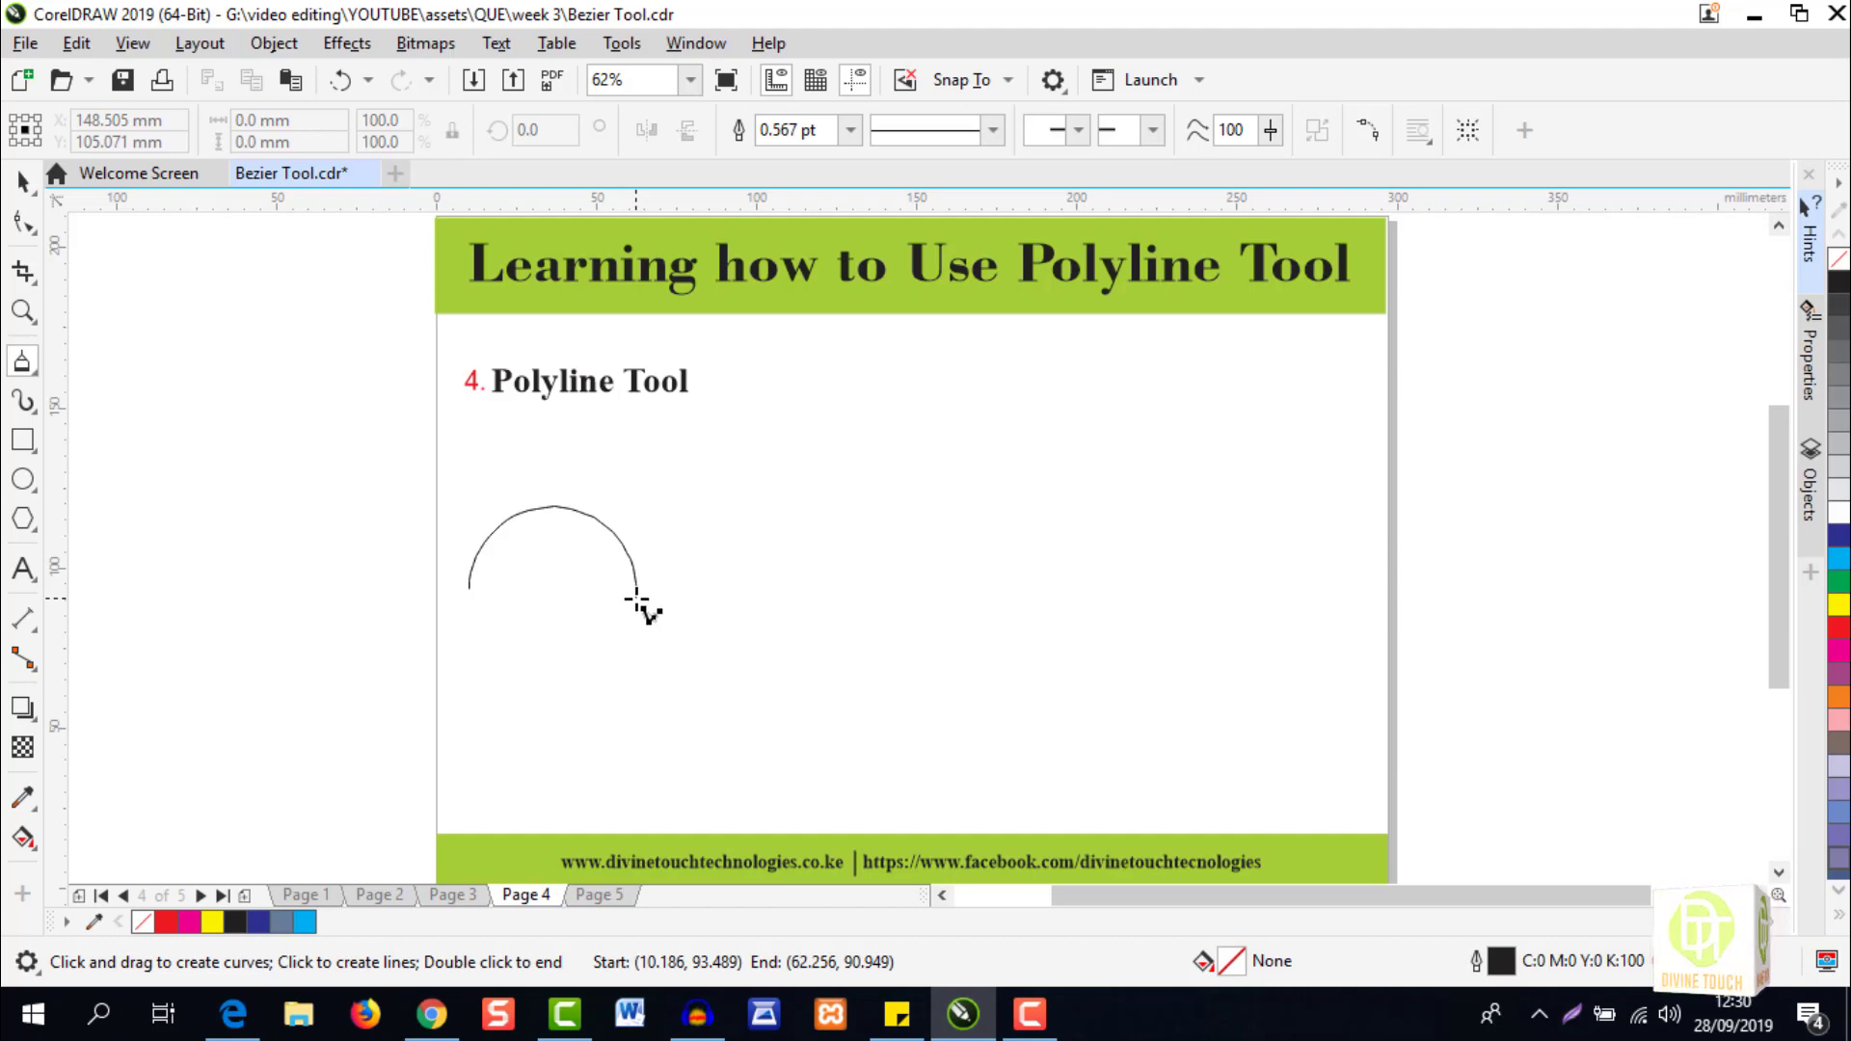
pyautogui.click(636, 600)
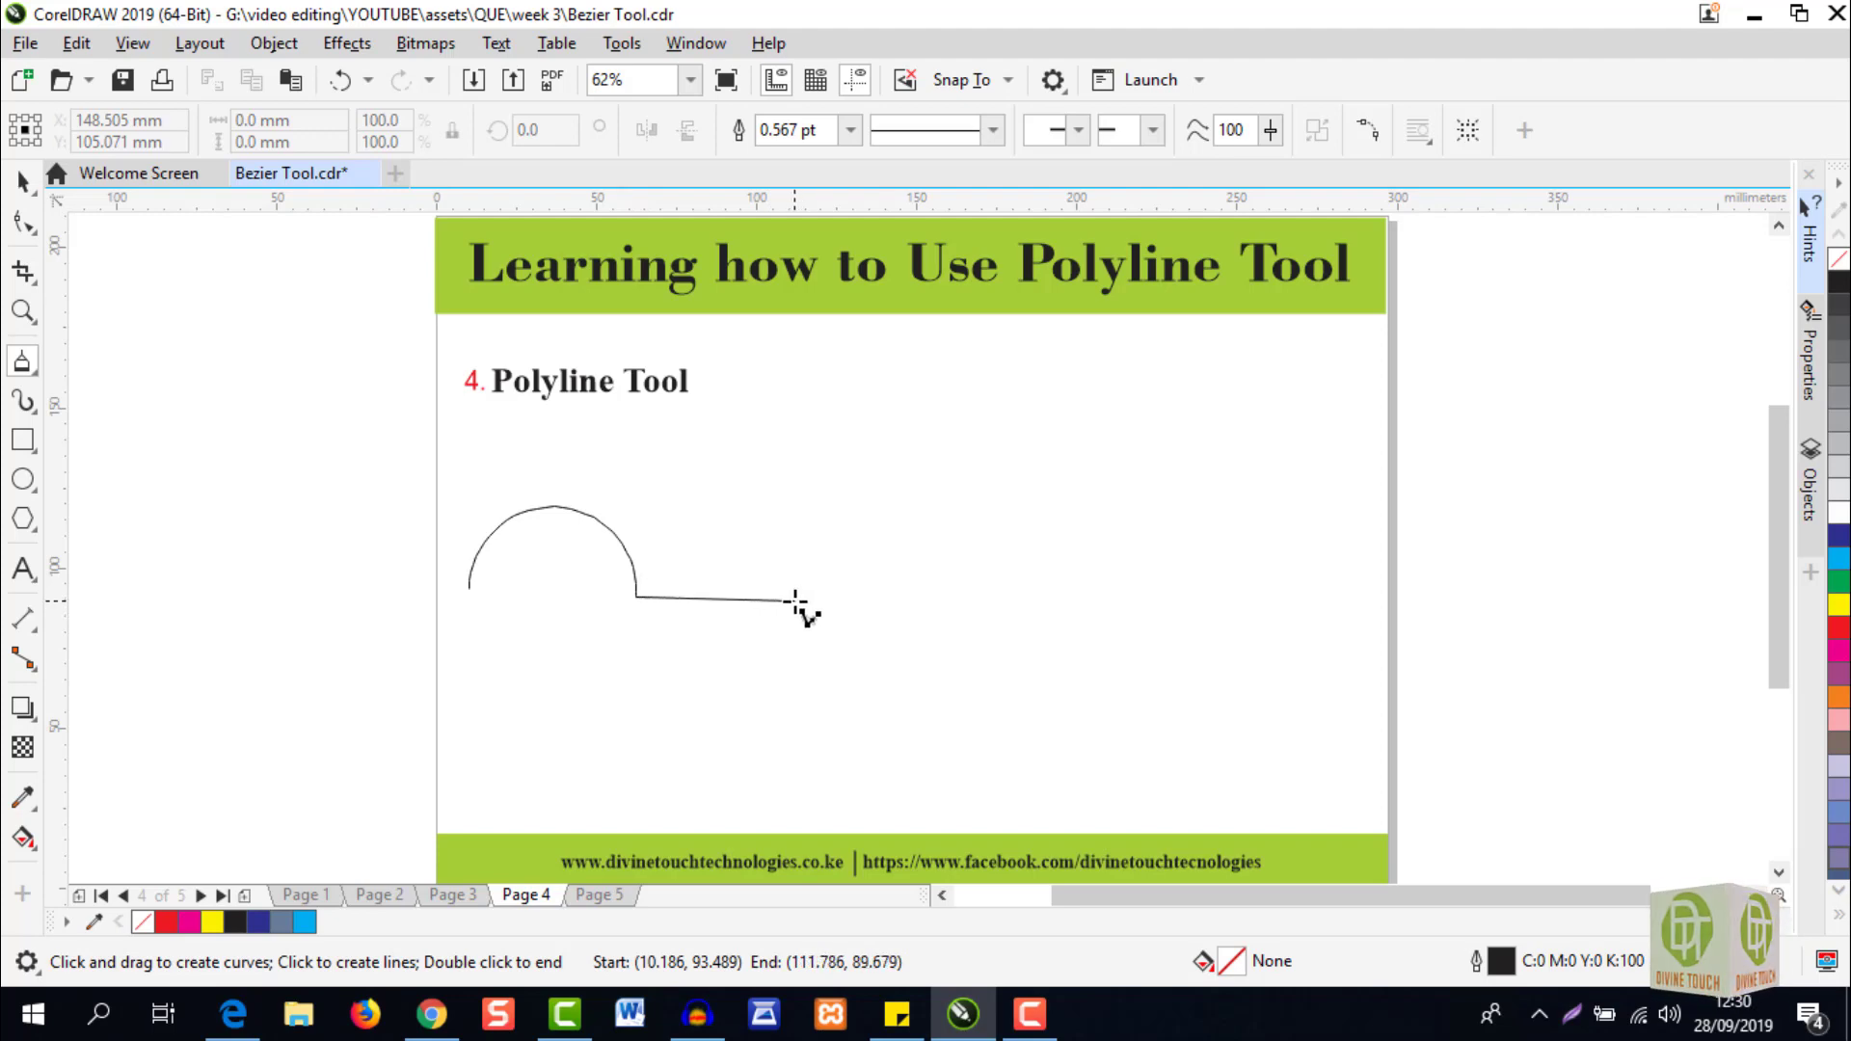
pyautogui.moveTo(795, 600); pyautogui.dragTo(810, 653)
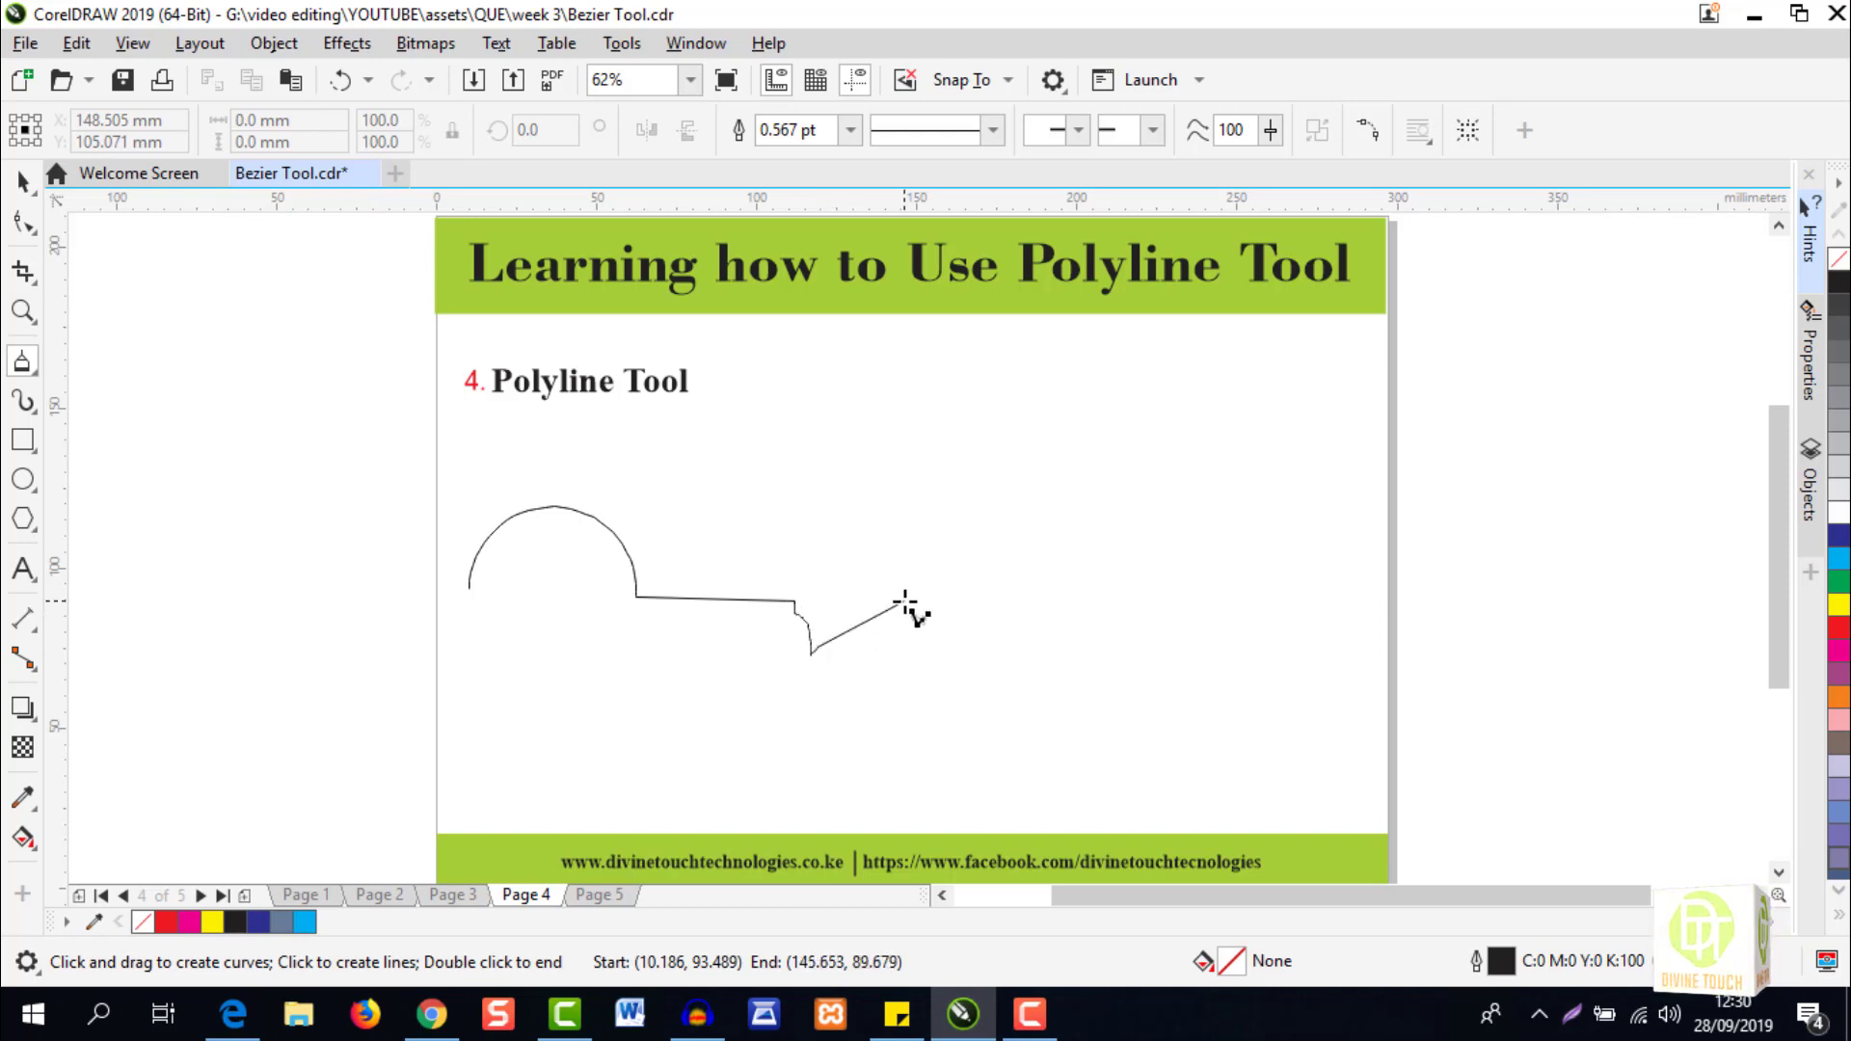
pyautogui.doubleClick(905, 603)
pyautogui.press('Delete')
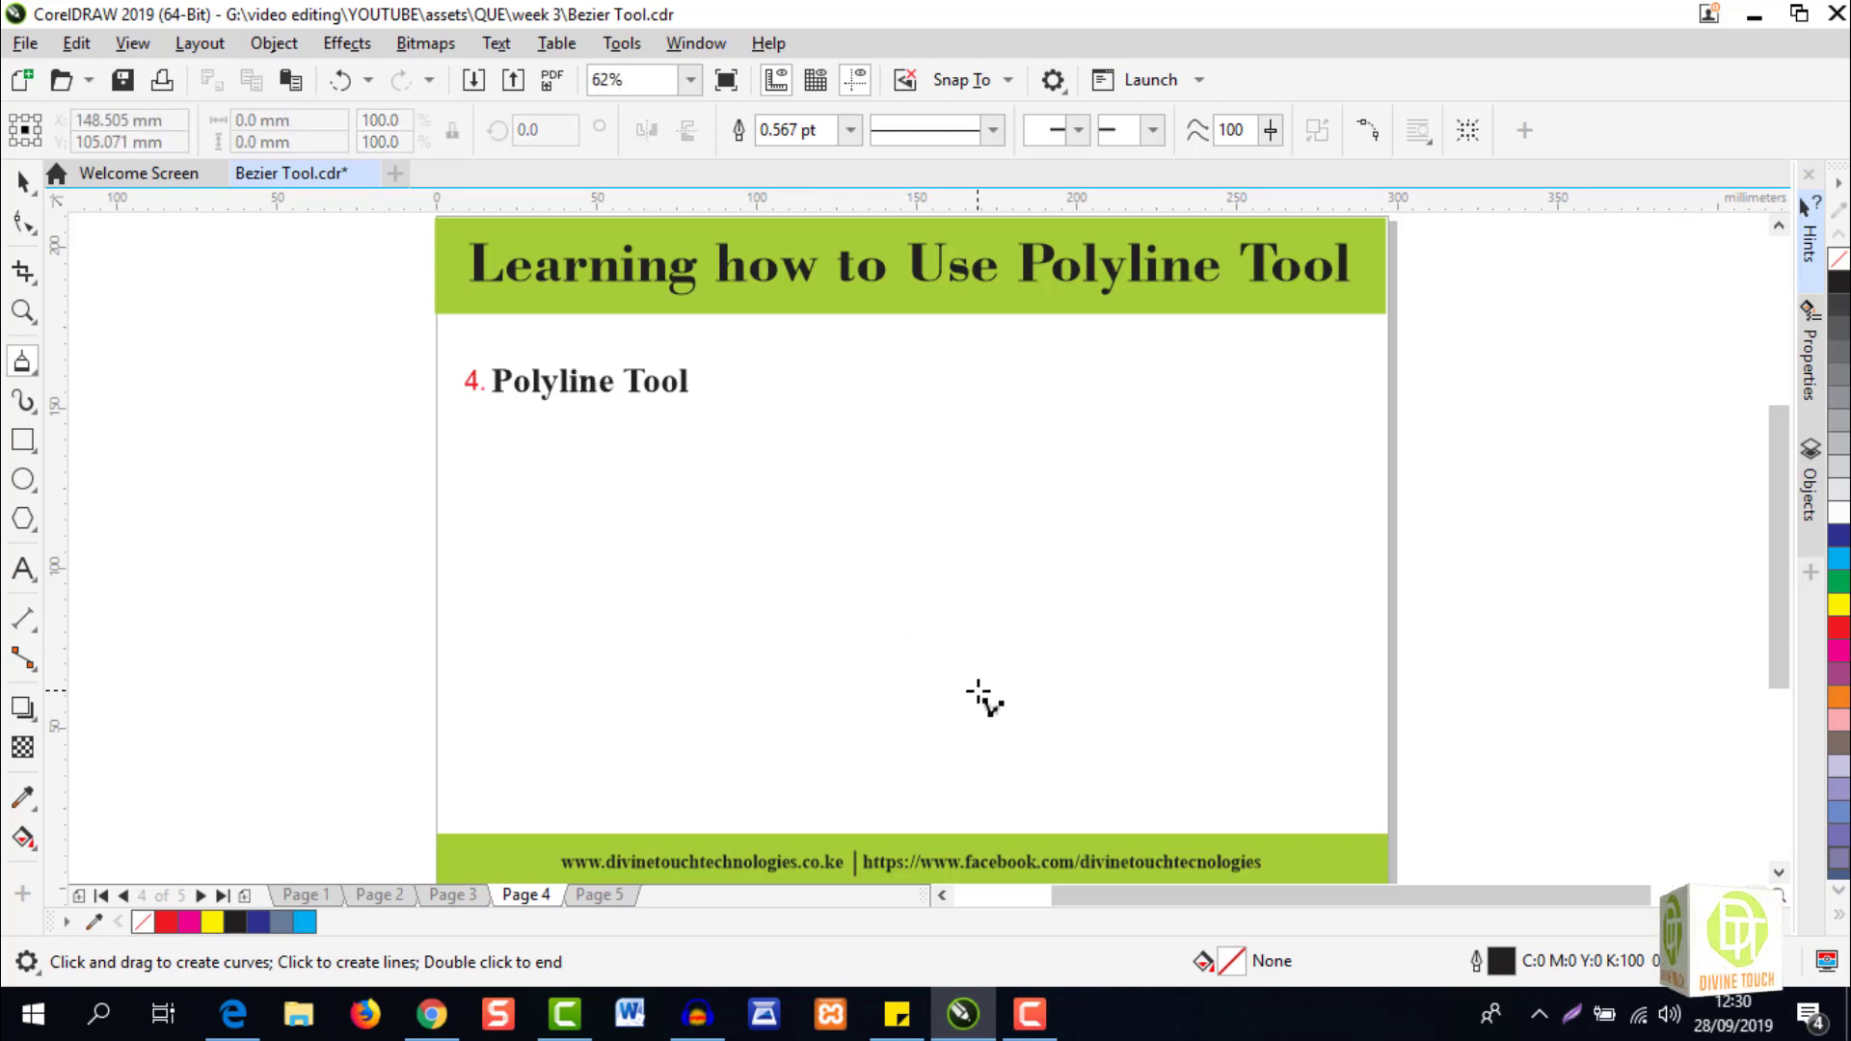
# Draw a polyline with a shallow downward-bulging arc and short freehand ends, about 81 × 20 mm overall, and delete it.
pyautogui.click(532, 579)
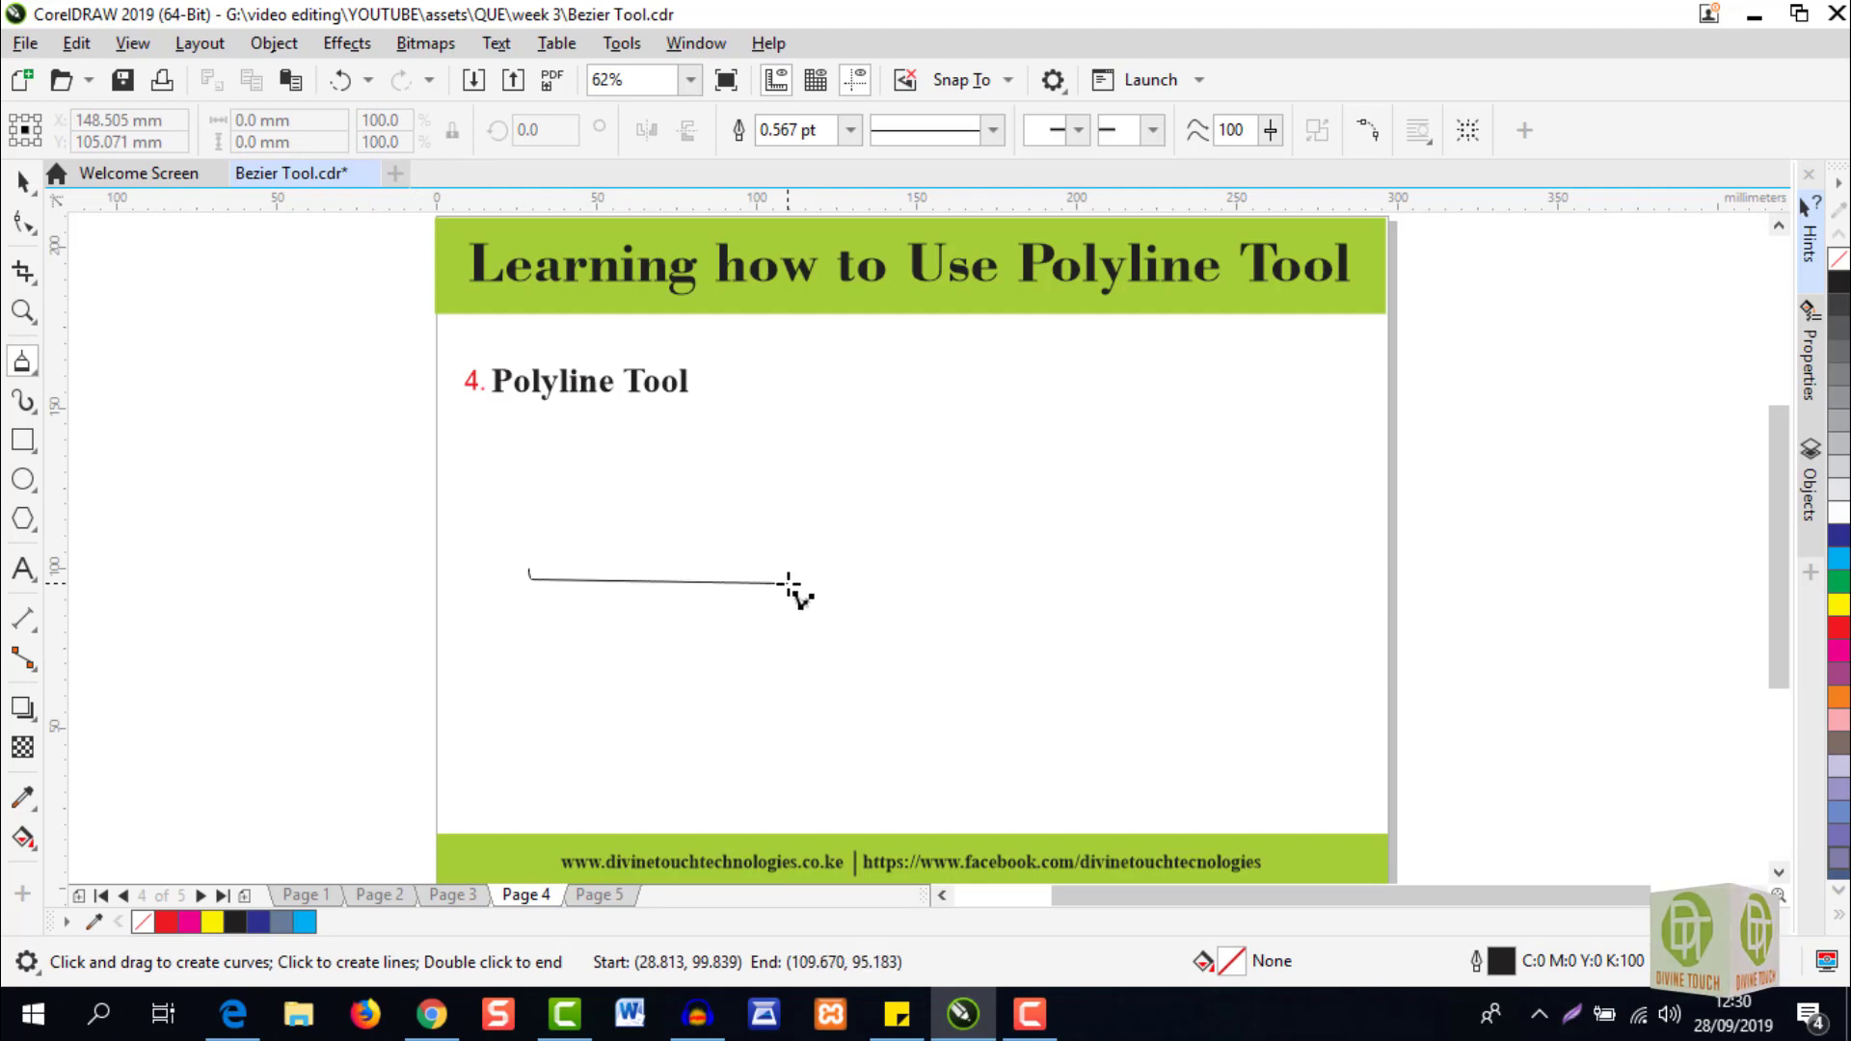
pyautogui.moveTo(788, 583); pyautogui.dragTo(786, 611)
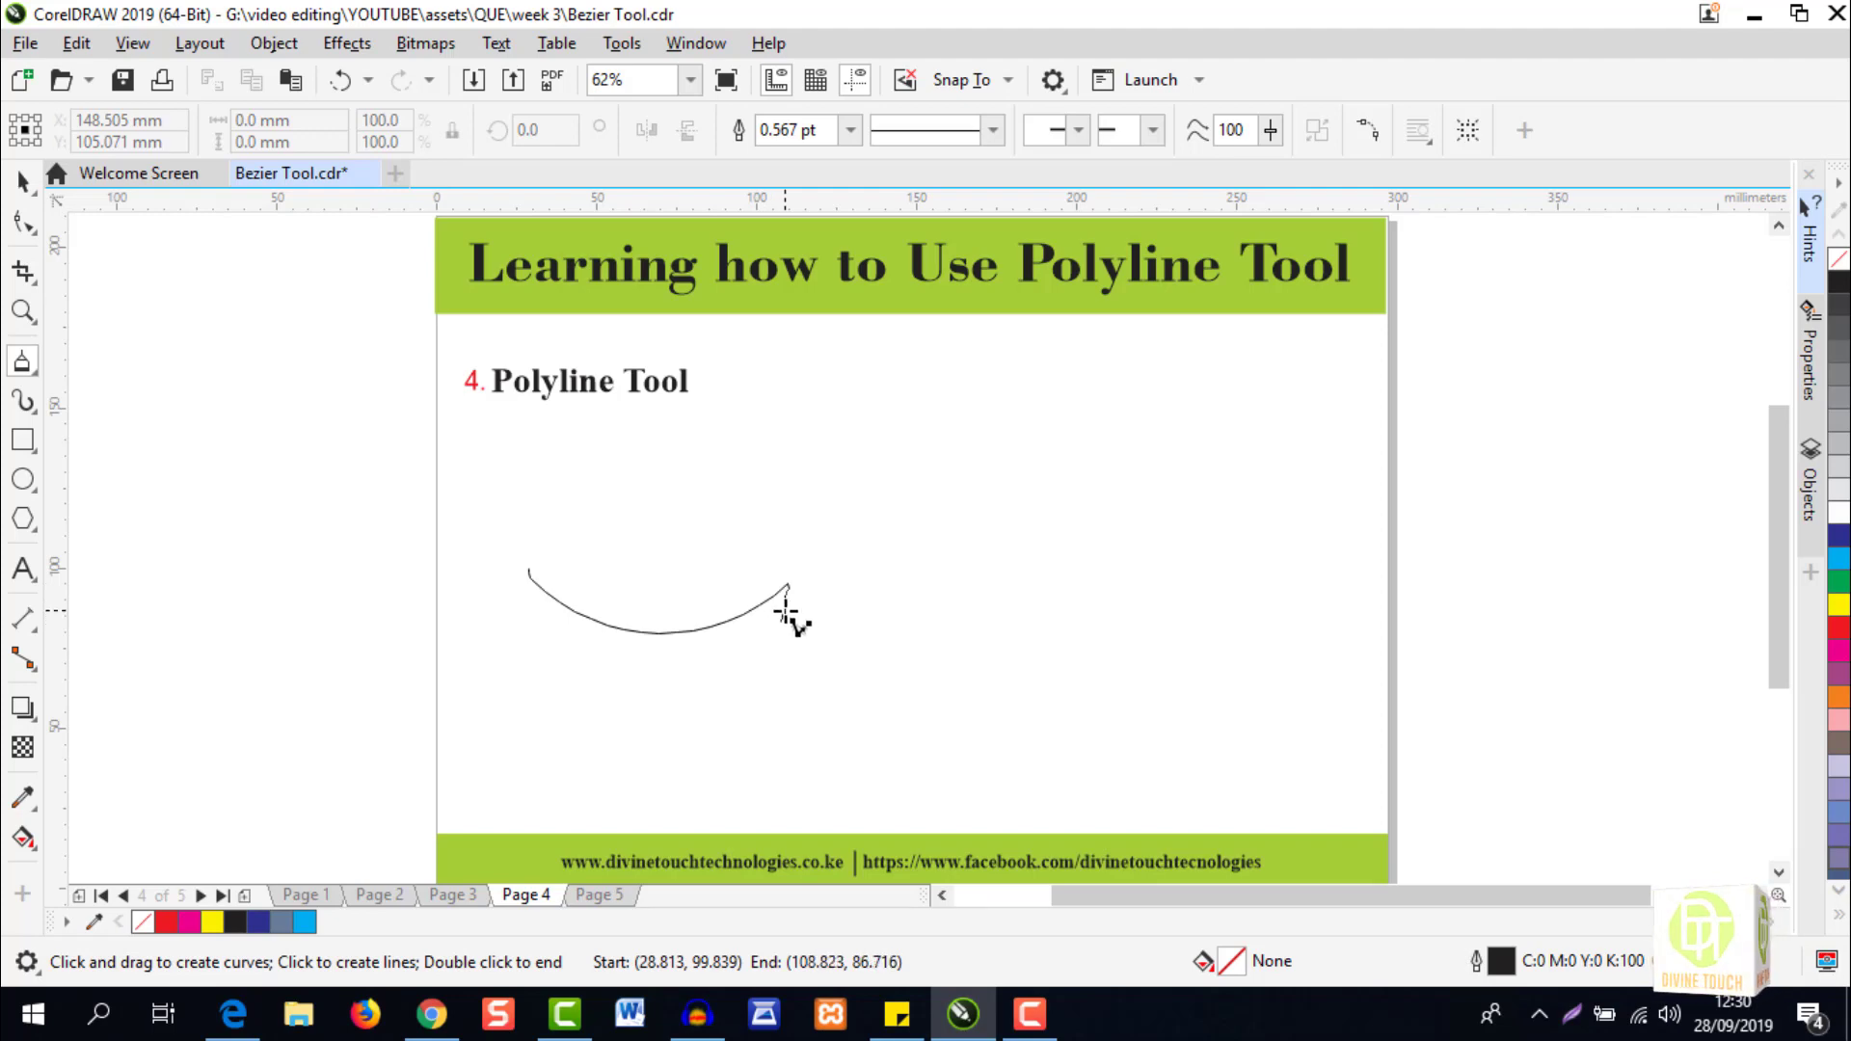
pyautogui.doubleClick(786, 605)
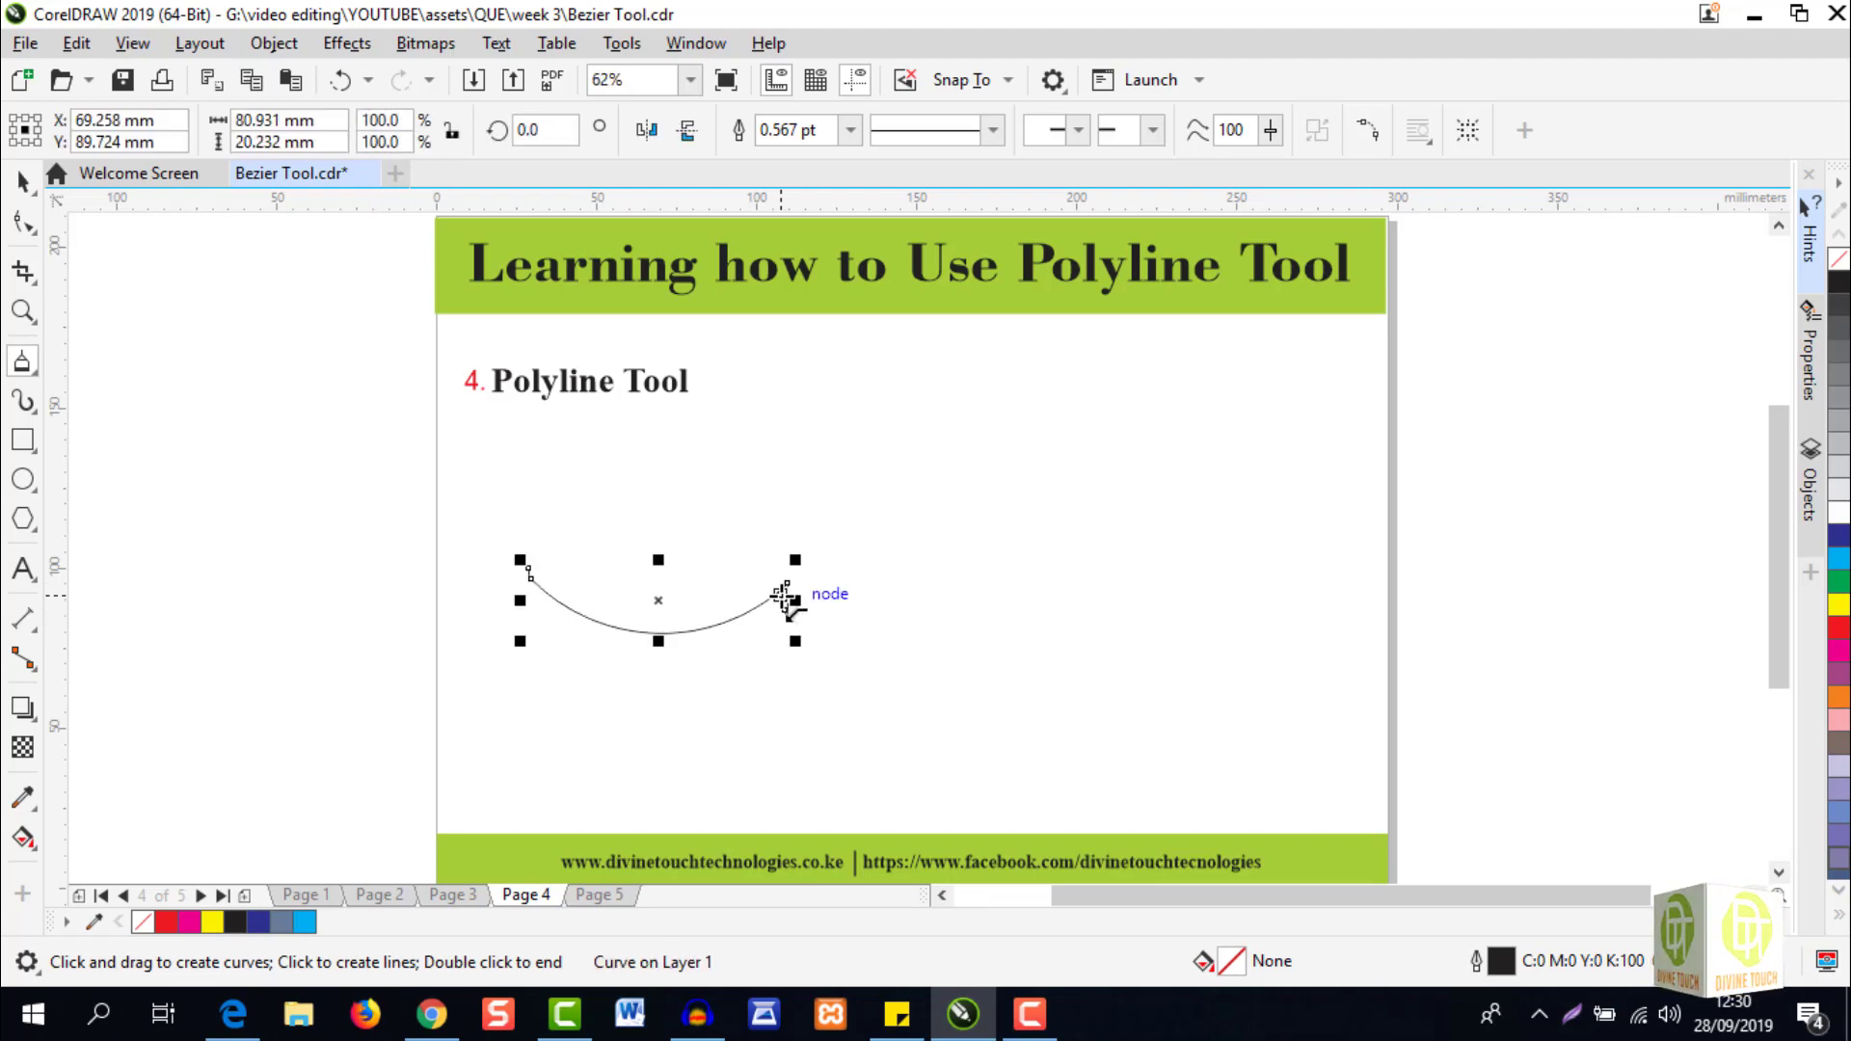
pyautogui.press('Delete')
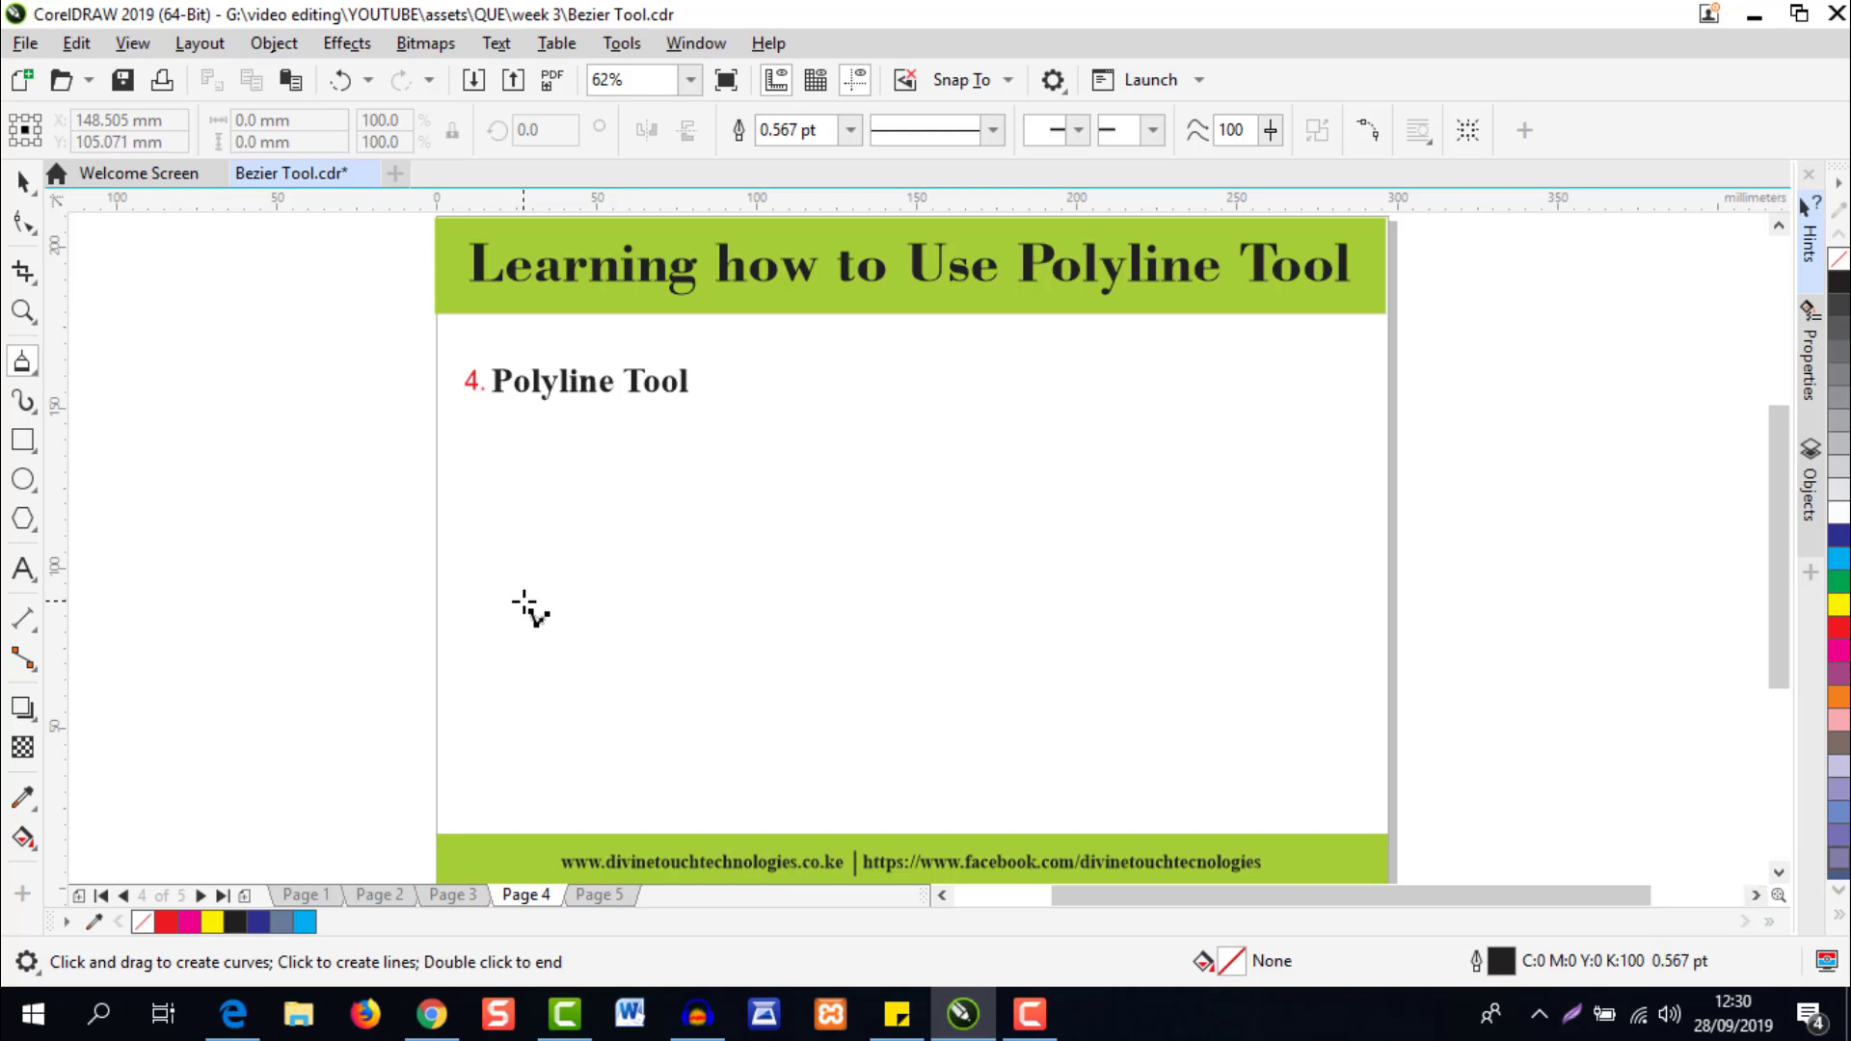
# Draw a polyline with an upward semicircular arc about 80 mm wide and a short freehand tail, and finish it.
pyautogui.click(484, 573)
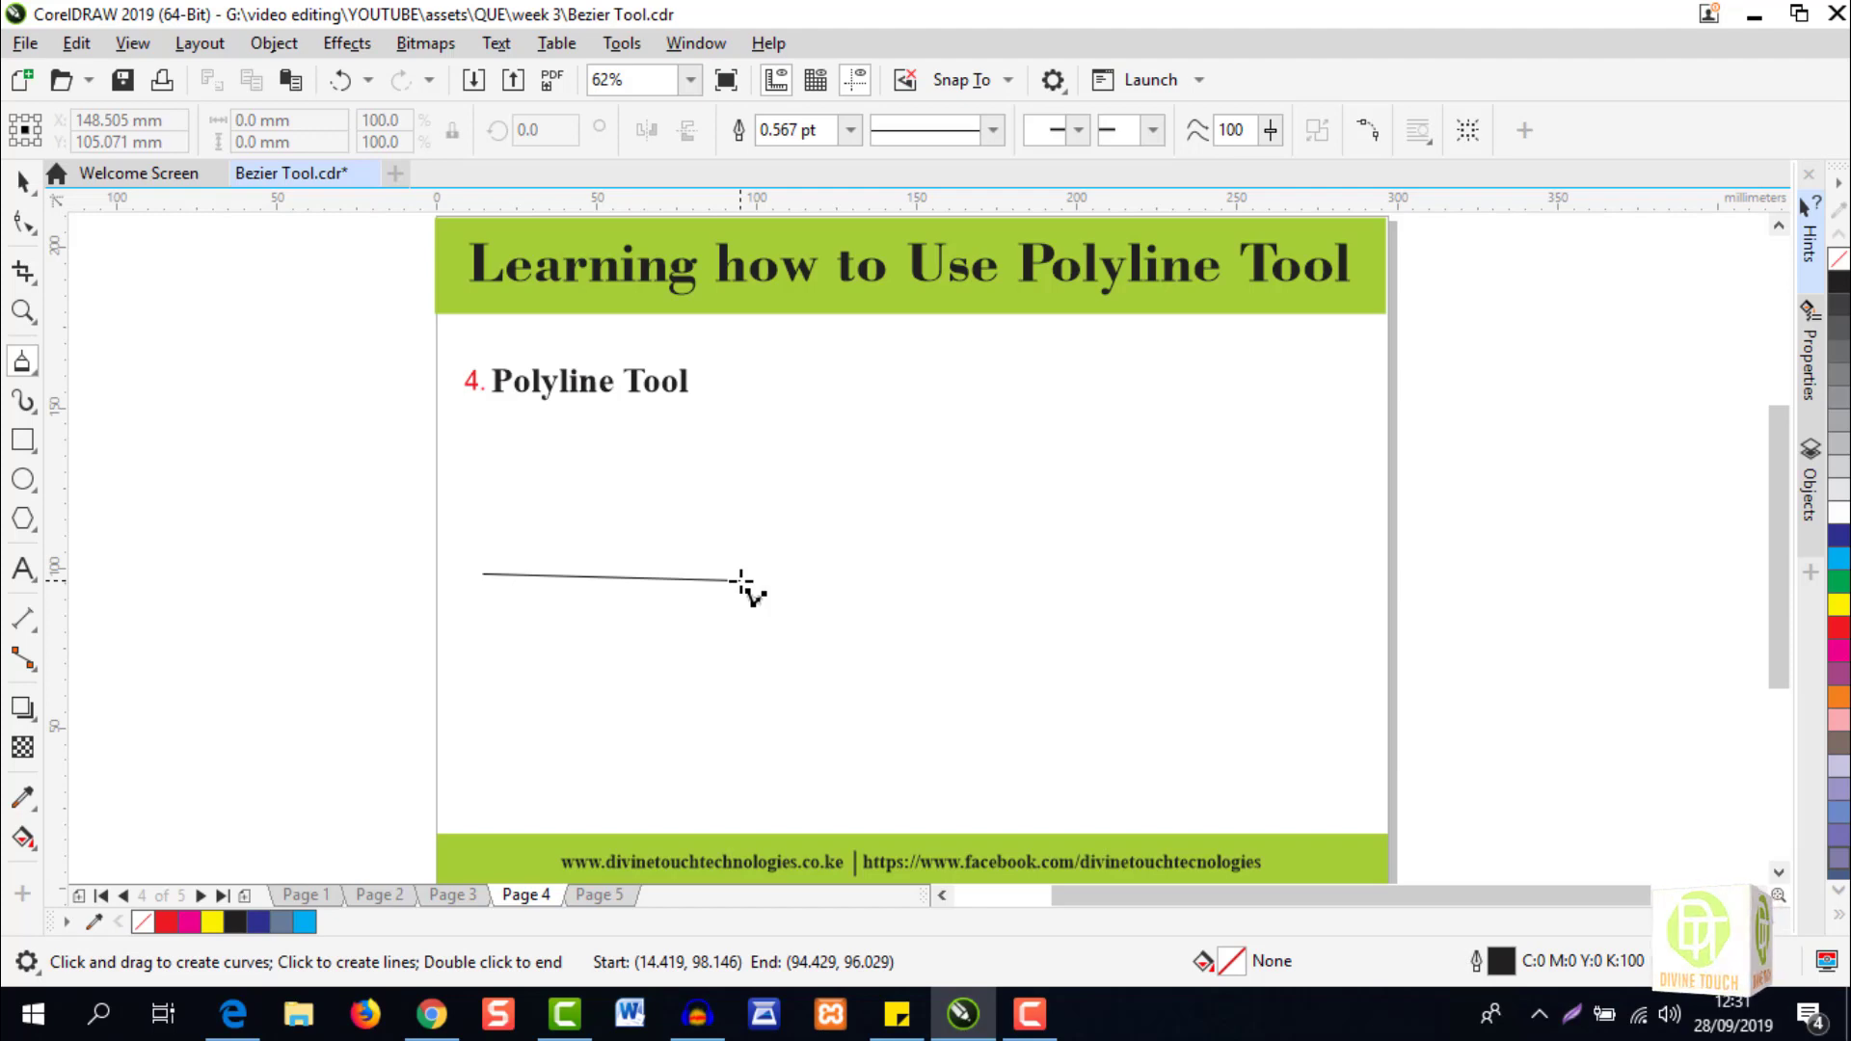
pyautogui.moveTo(741, 579); pyautogui.dragTo(748, 602)
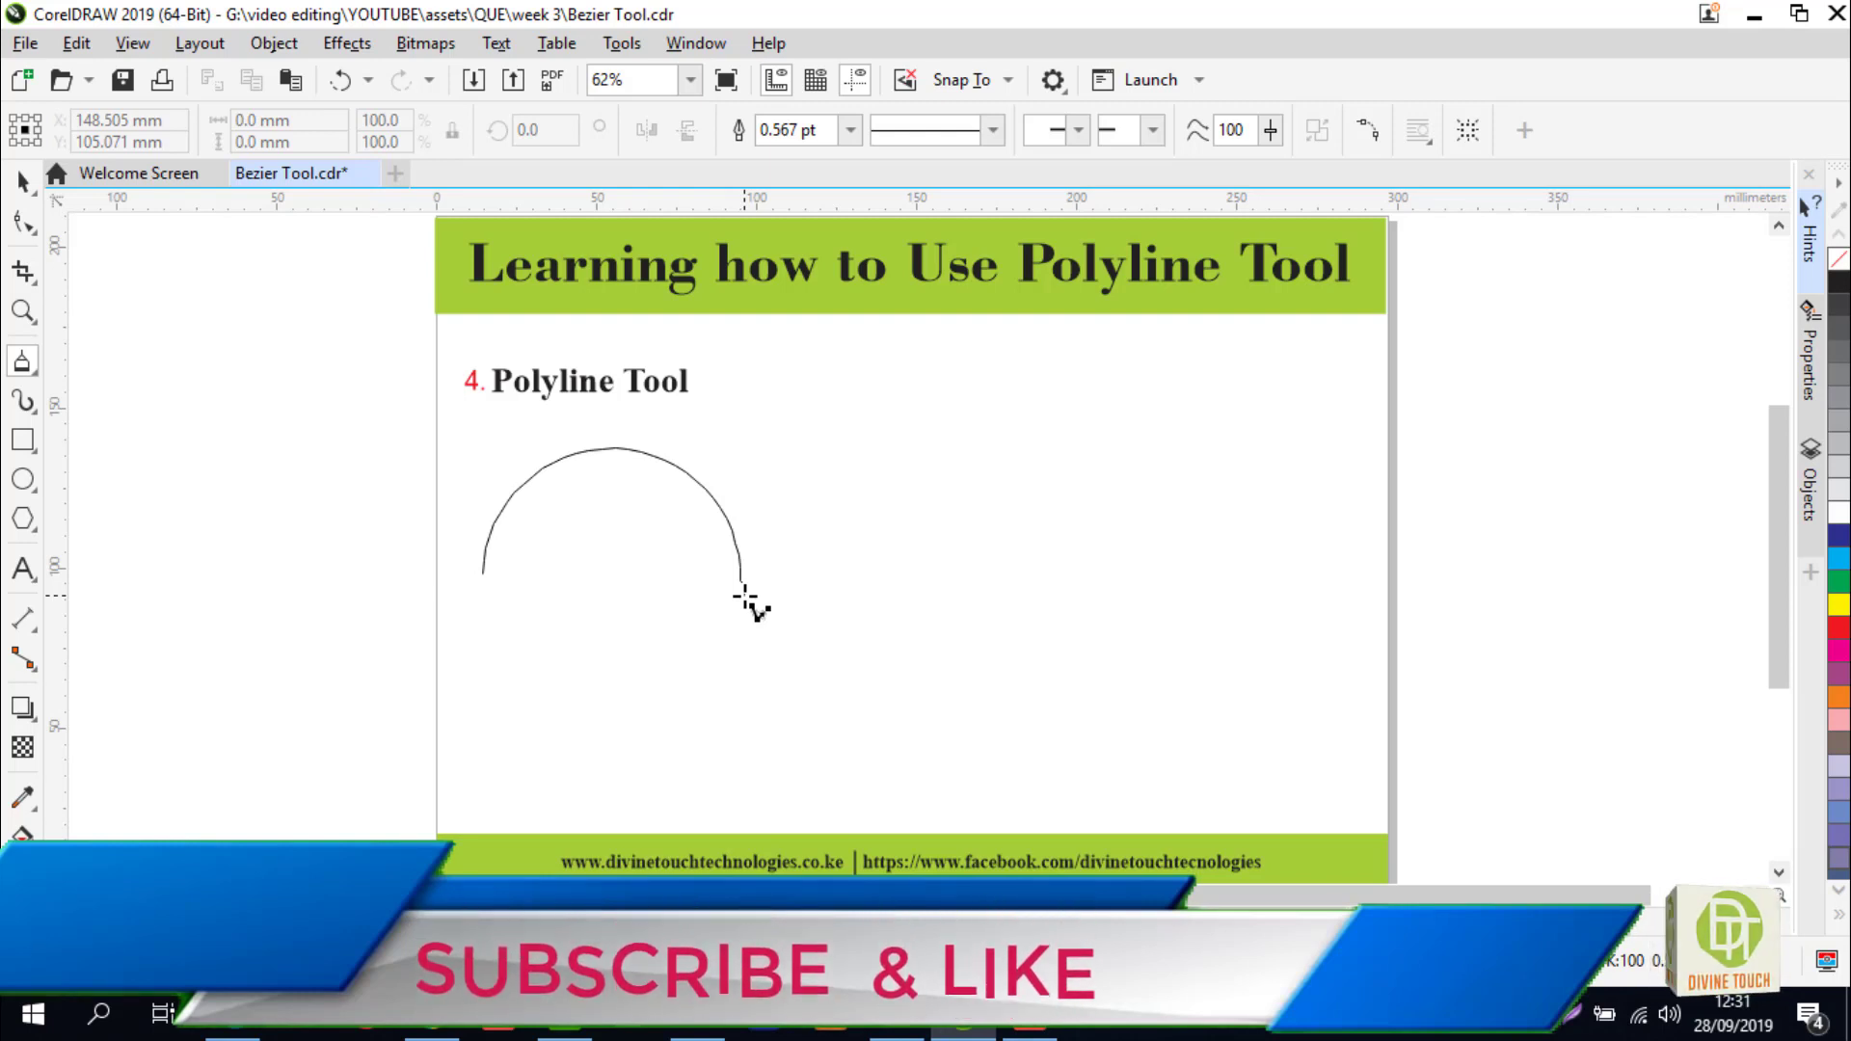
pyautogui.doubleClick(745, 597)
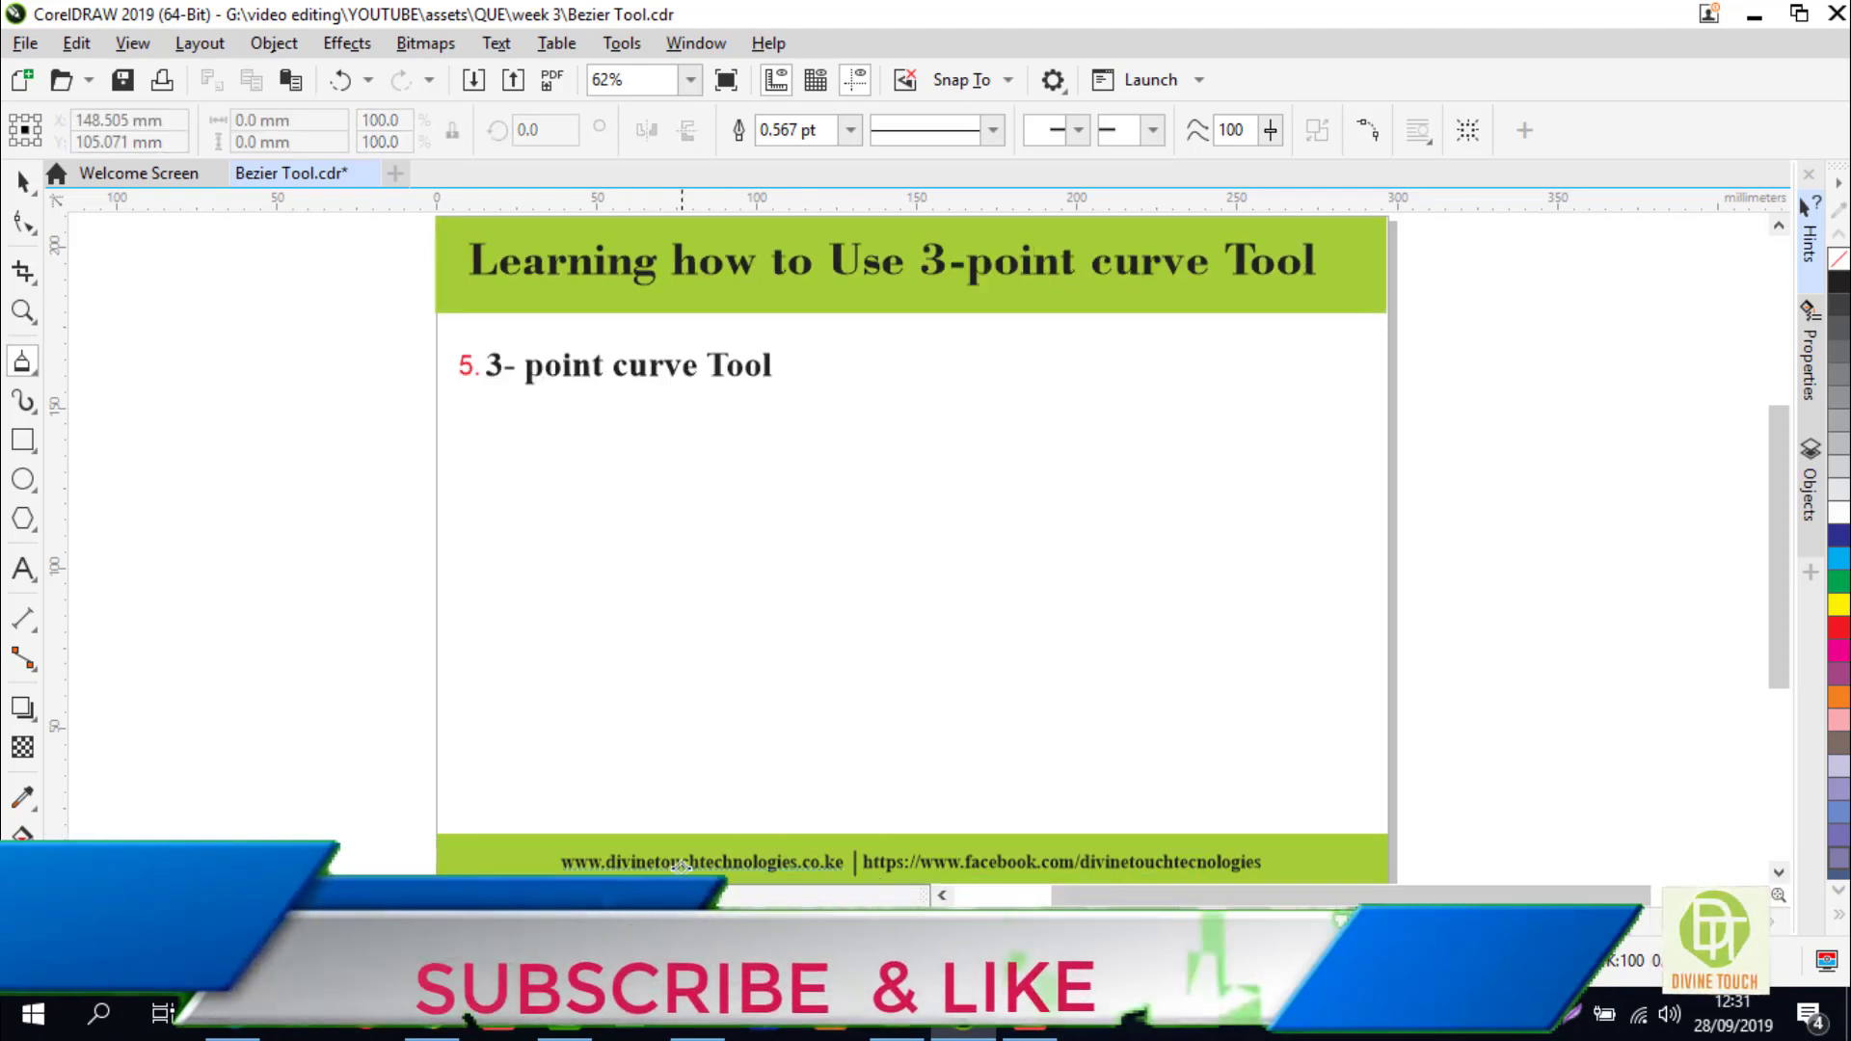
# Choose the 3-Point Curve tool for drawing on page 5.
pyautogui.click(26, 371)
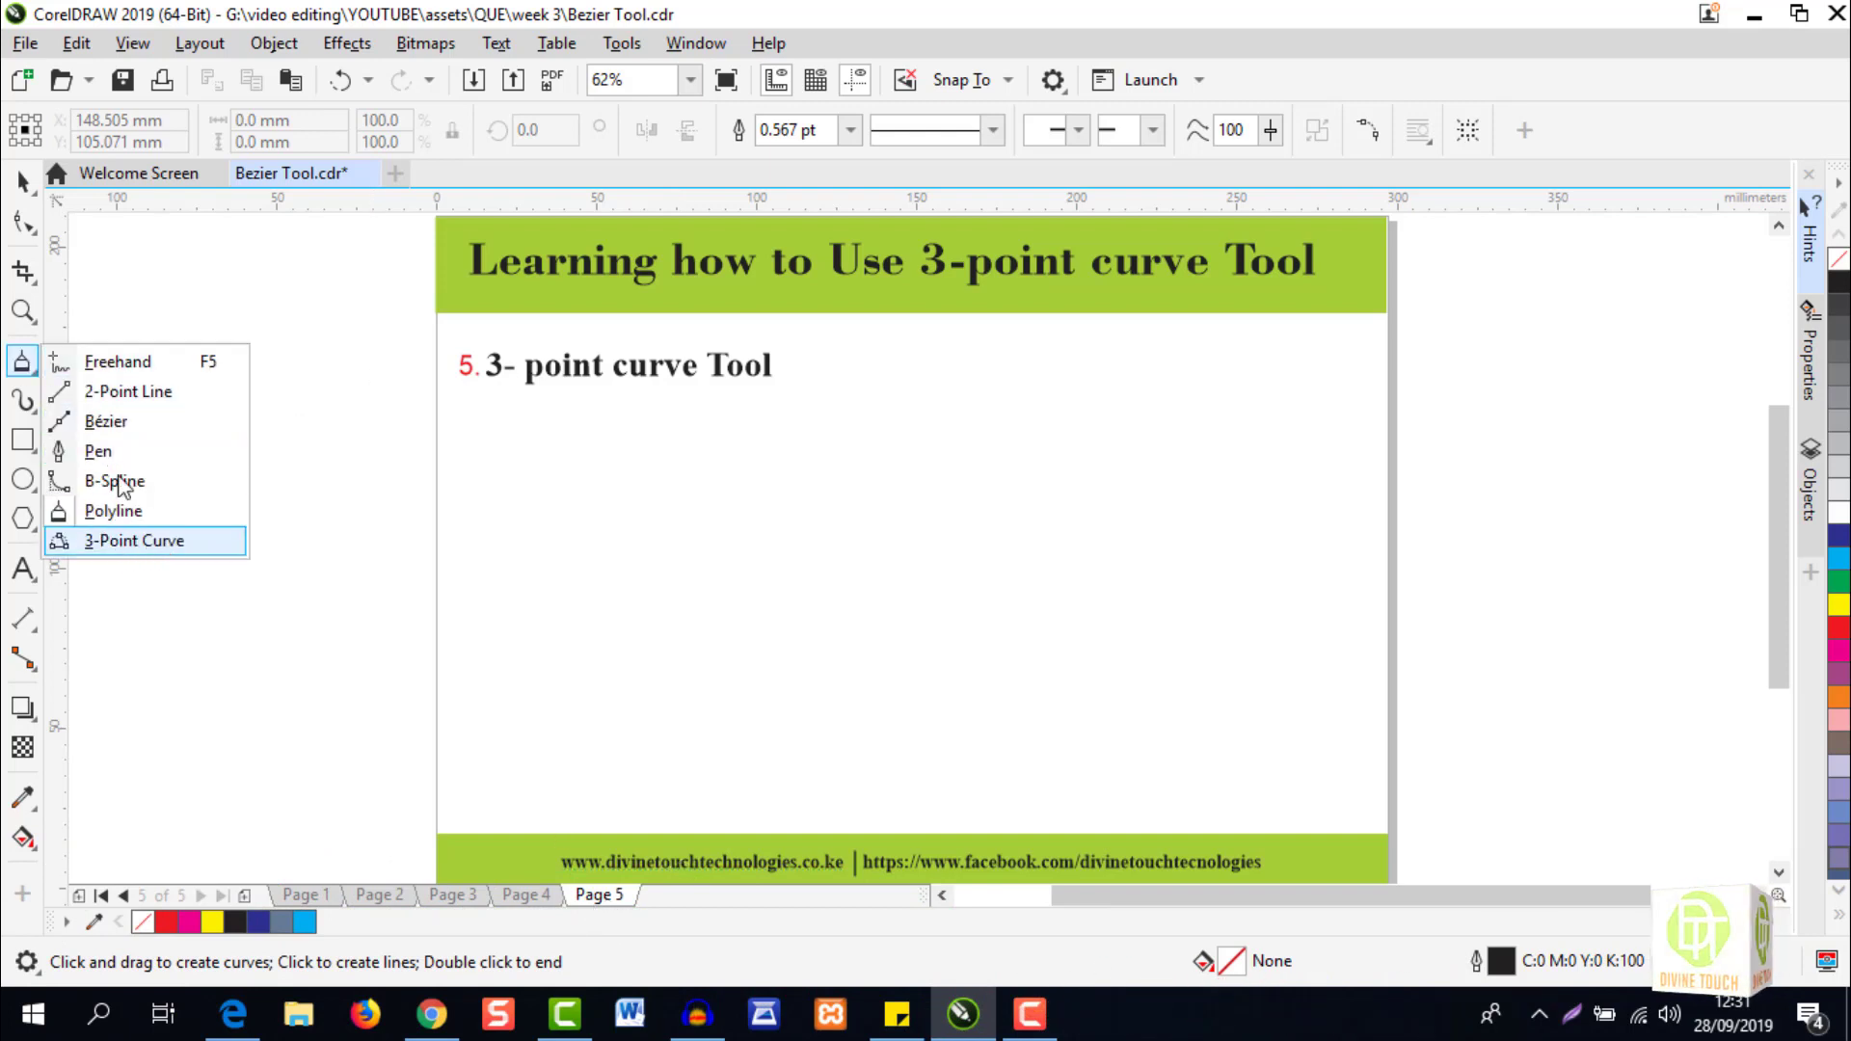